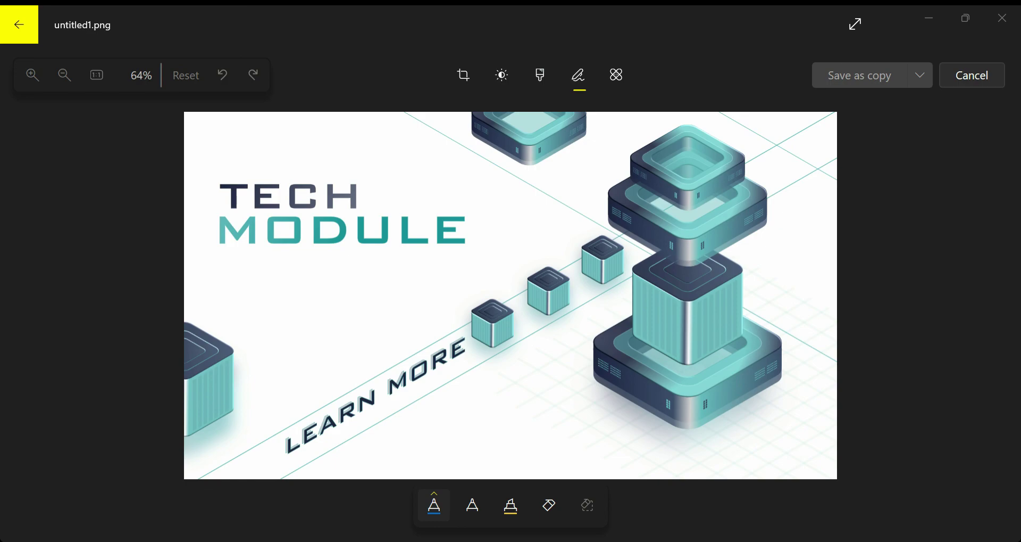
Circle the two small cubes and the left-edge cube in blue ink, then stroke across the module stacks.
mouse_move(744, 297)
mouse_down()
mouse_move(650, 329)
mouse_move(697, 329)
mouse_up()
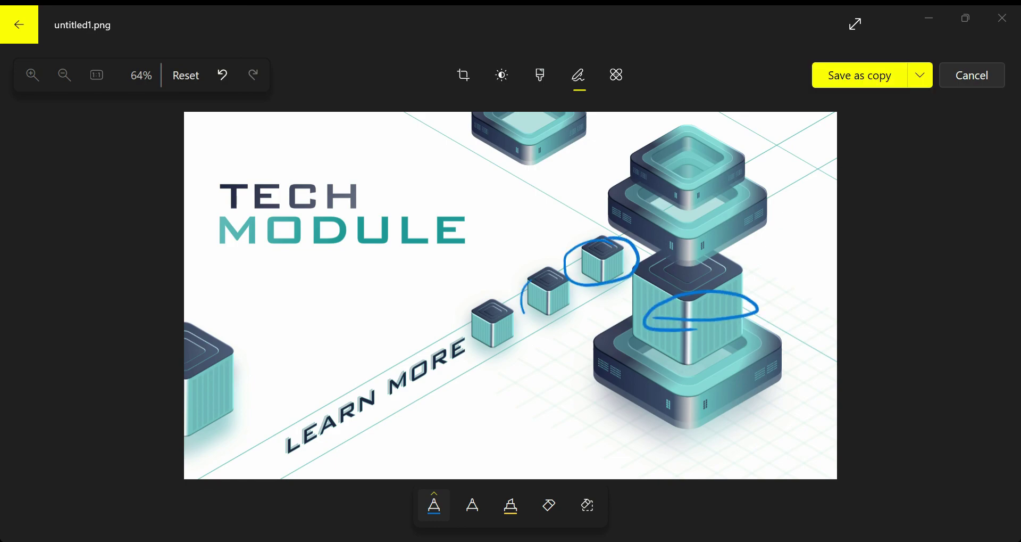
drag(540, 277, 532, 318)
mouse_move(234, 367)
mouse_down()
mouse_move(186, 412)
mouse_move(250, 362)
mouse_up()
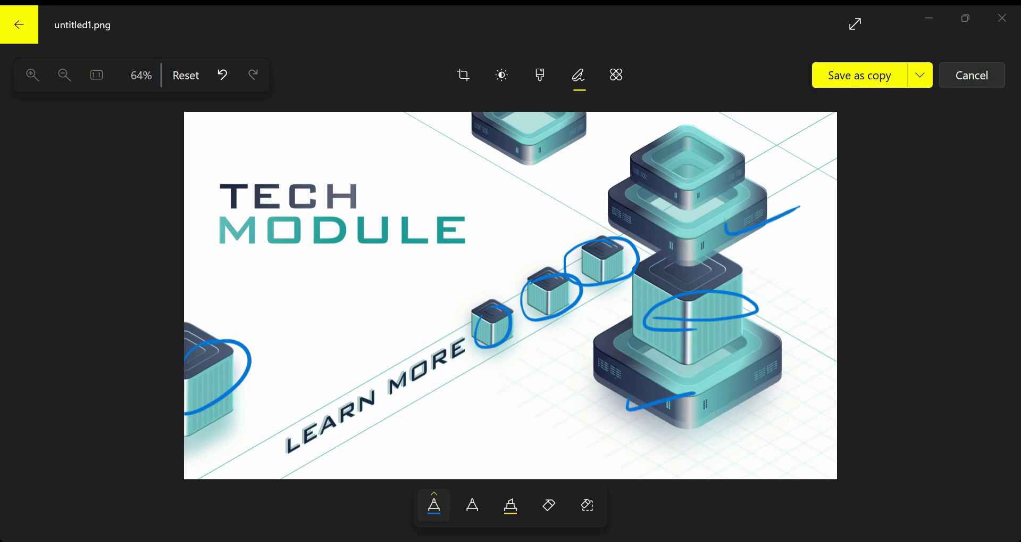
drag(682, 175, 787, 147)
drag(517, 149, 616, 128)
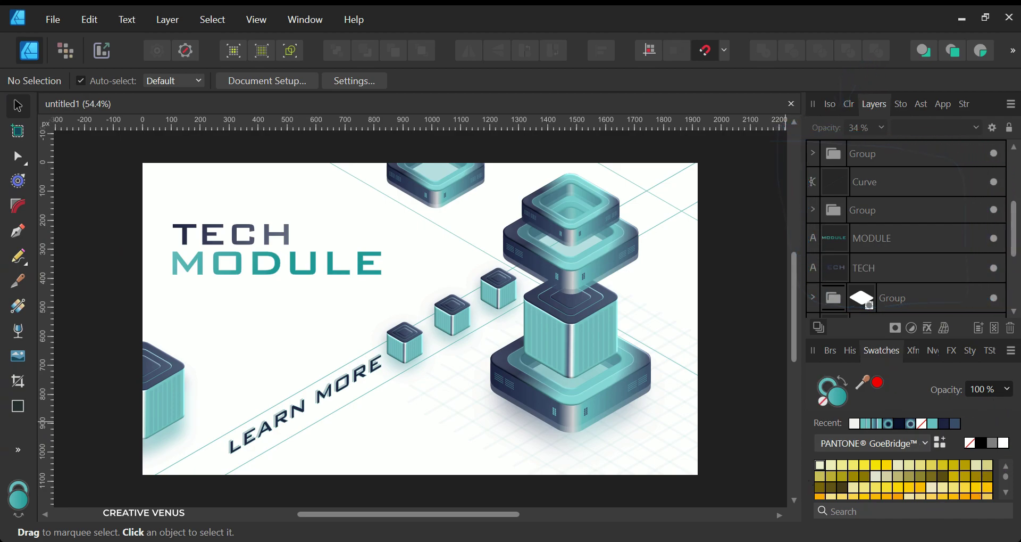
Open the Quick FX effects list and scroll down through it.
click(953, 356)
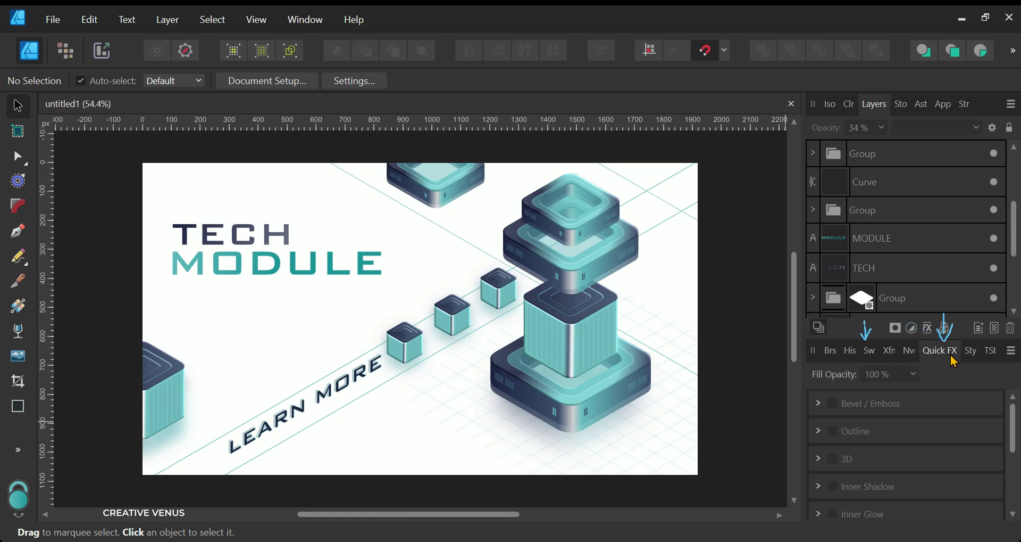
scroll(911, 428, down, 5)
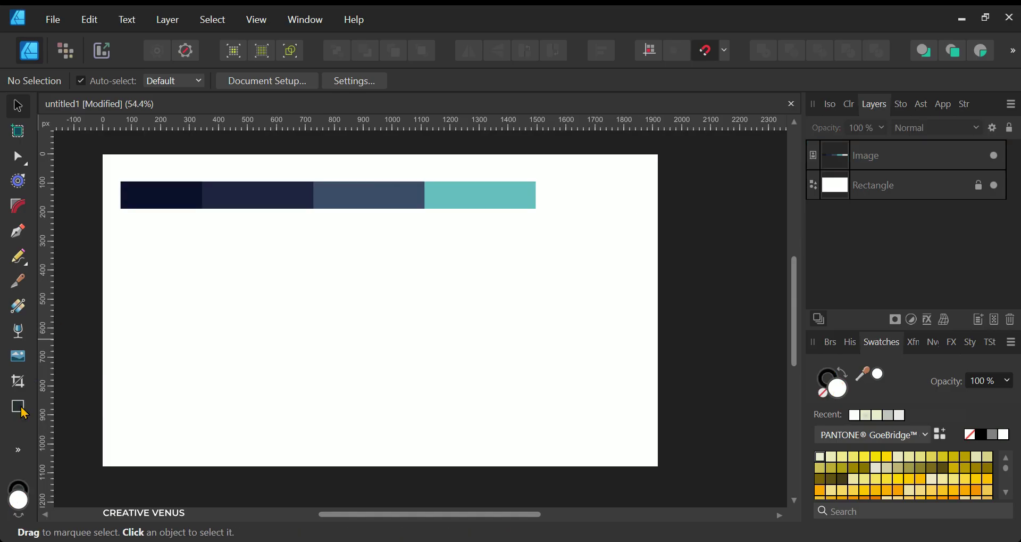
Draw a rectangle on the Isometric Top plane and give it rounded corners of about 15%.
click(19, 407)
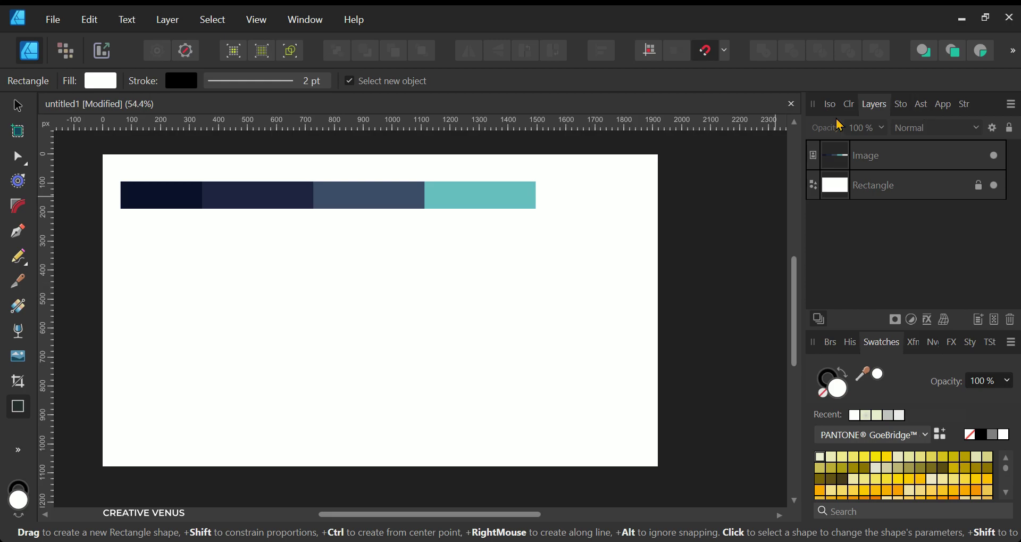
click(830, 104)
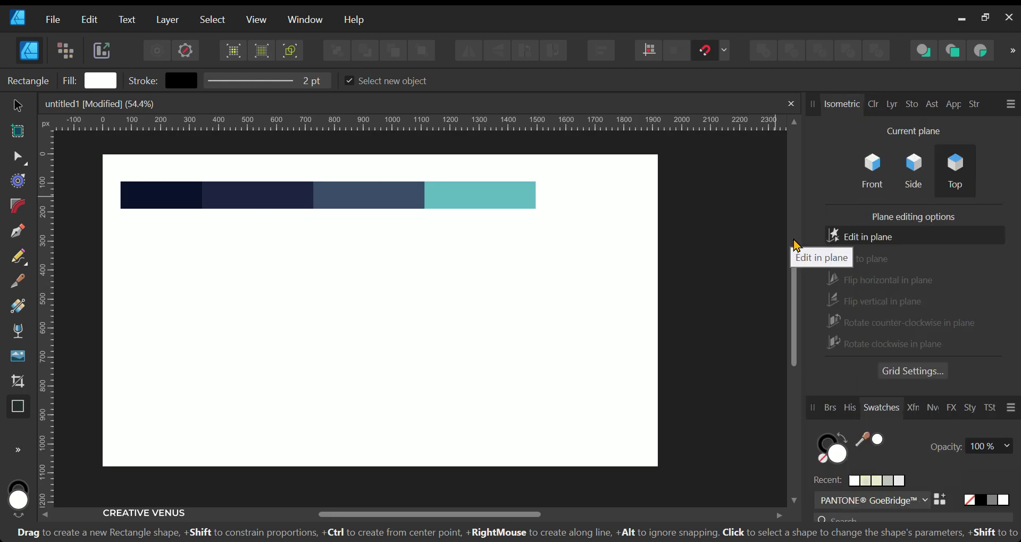
drag(241, 296, 414, 374)
click(672, 80)
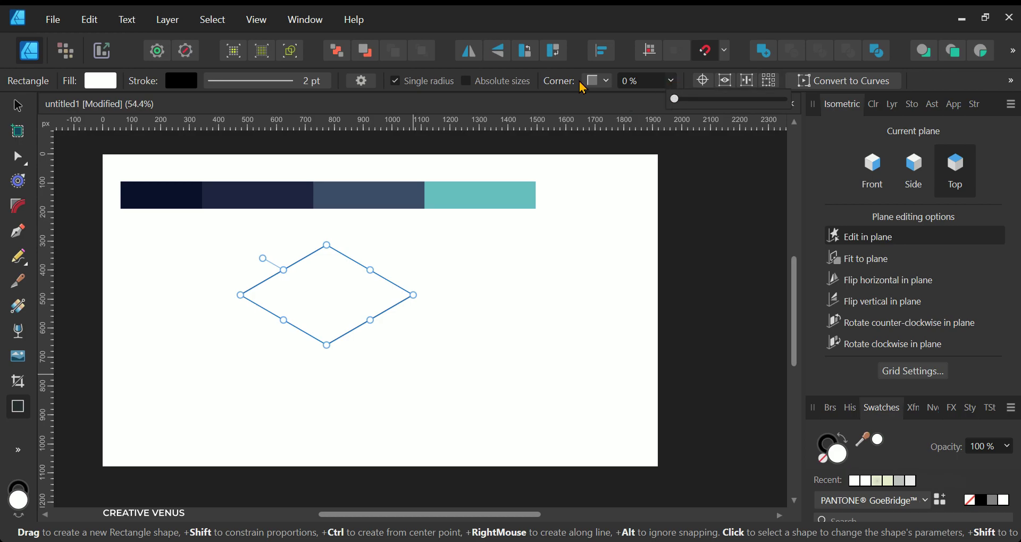
click(607, 83)
click(597, 117)
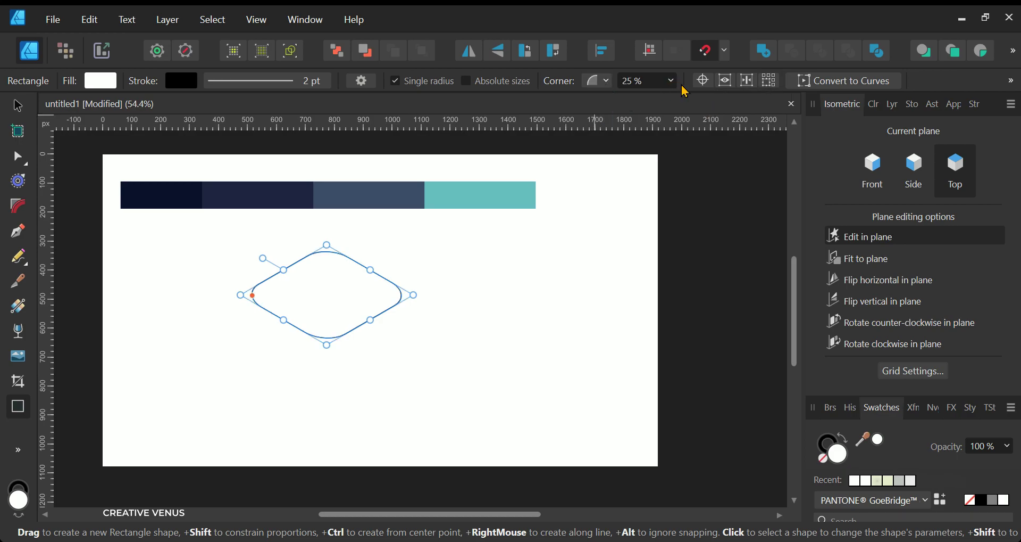
click(672, 80)
drag(673, 103, 665, 104)
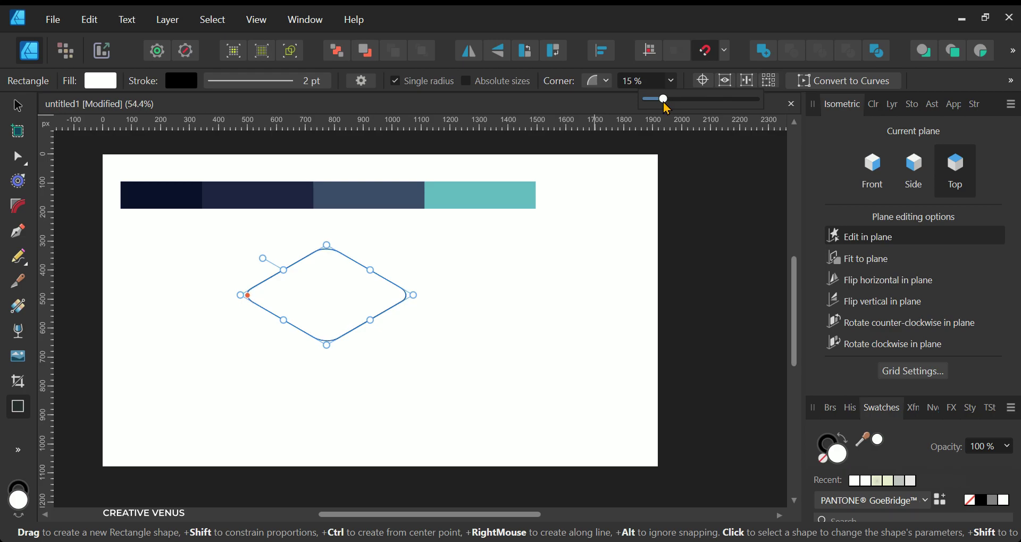
Set the diamond's fill to None, keeping only its stroke outline.
click(18, 105)
click(912, 105)
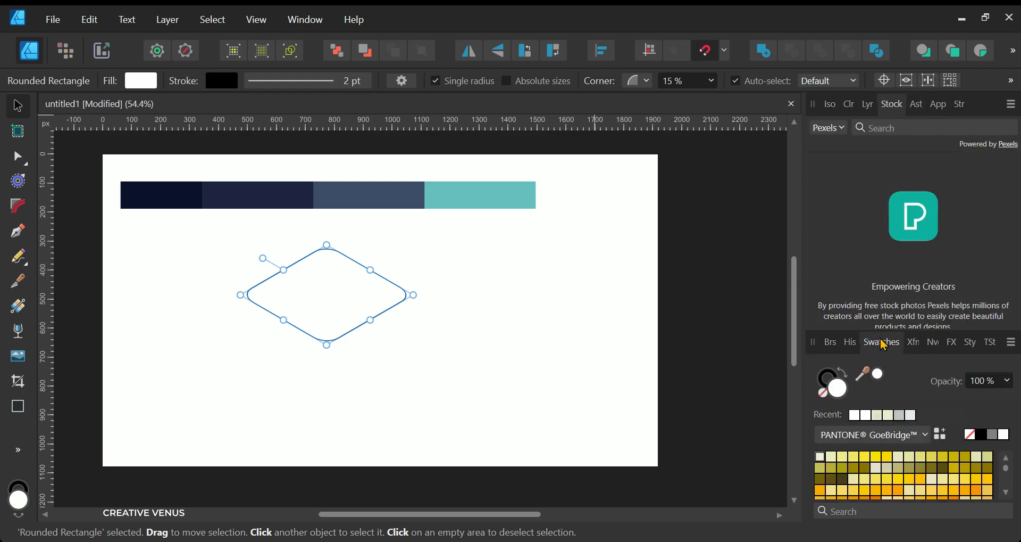
click(823, 394)
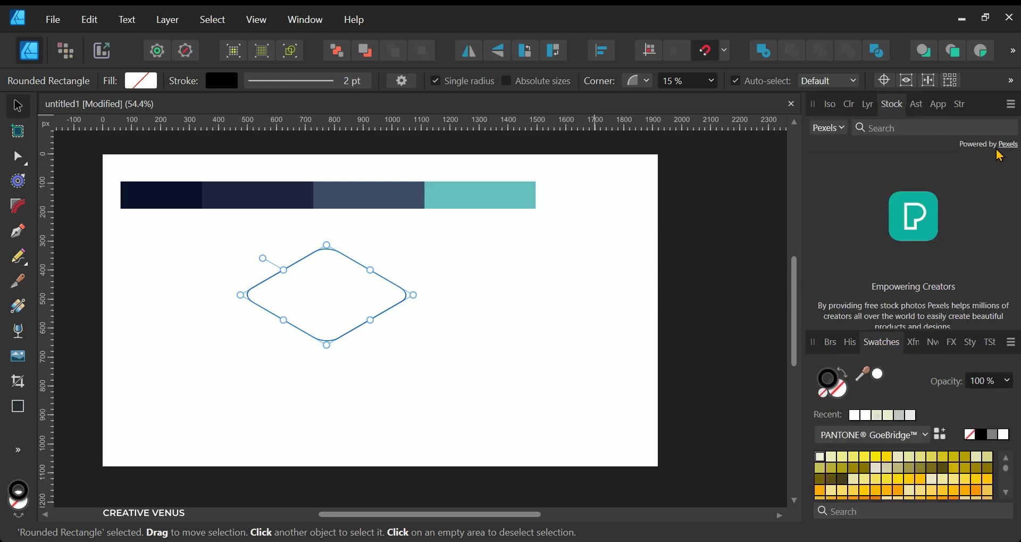
click(938, 104)
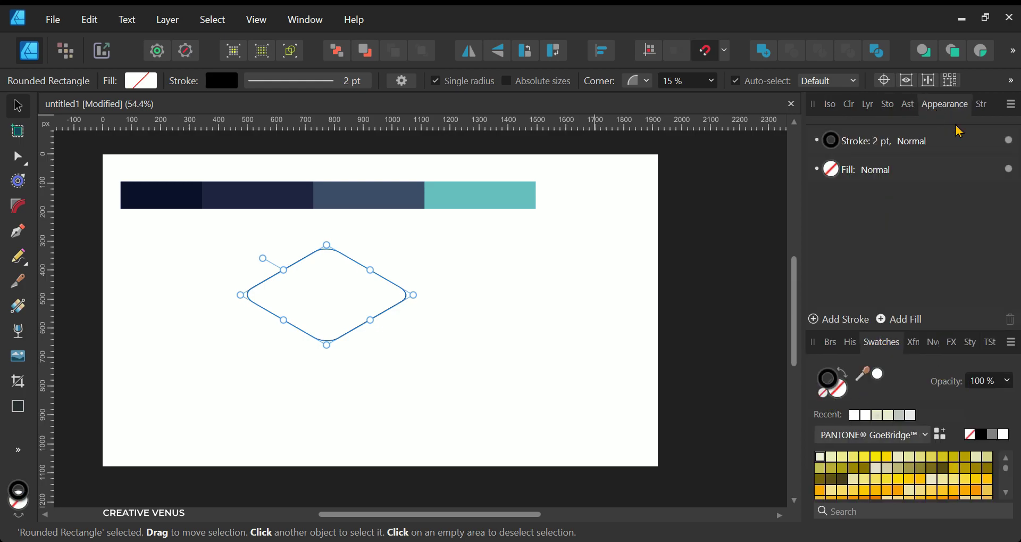
click(982, 105)
click(558, 297)
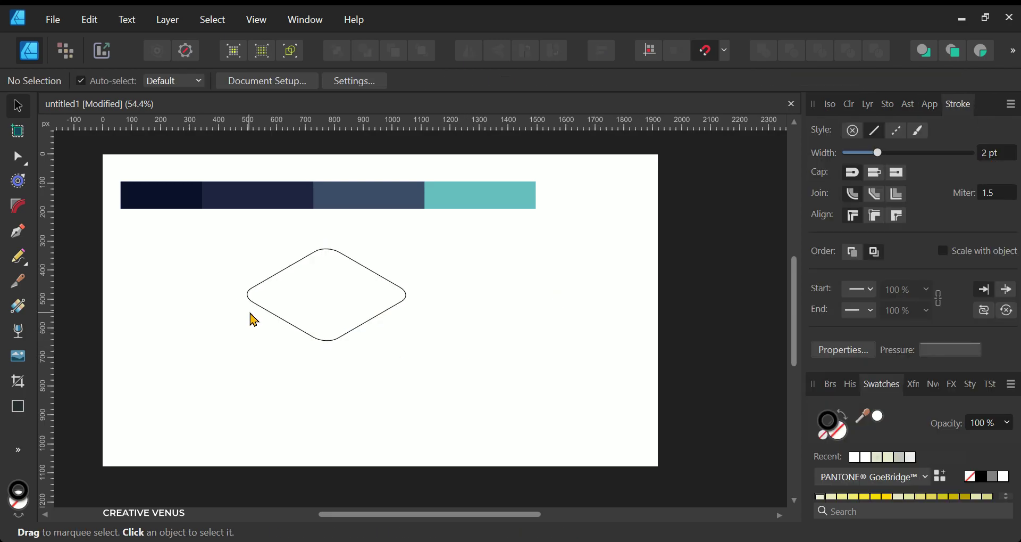
Place a copy of the rounded diamond just below the original.
scroll(250, 314, up, 4)
click(408, 387)
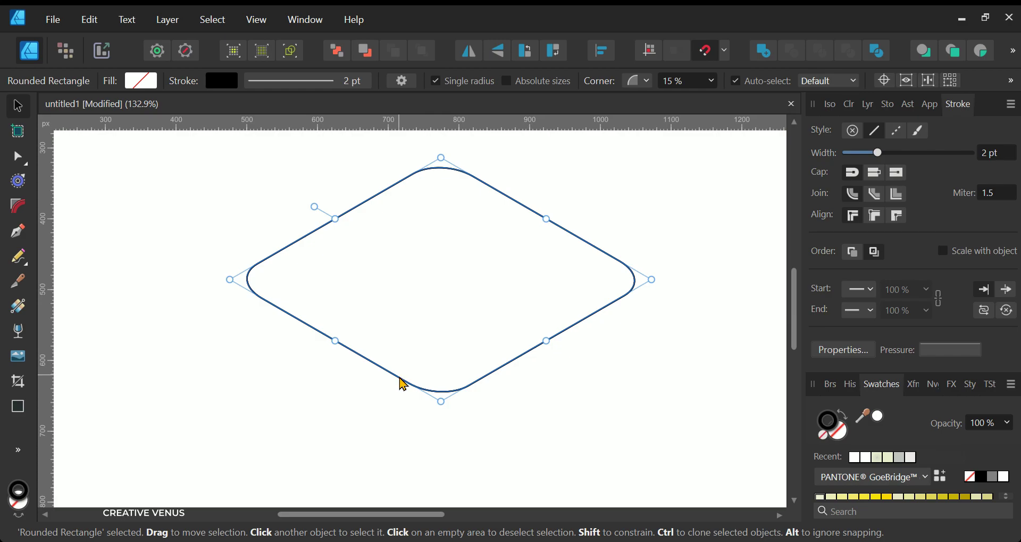
mouse_move(403, 383)
mouse_down()
mouse_move(403, 444)
mouse_move(406, 435)
mouse_up()
scroll(406, 435, down, 5)
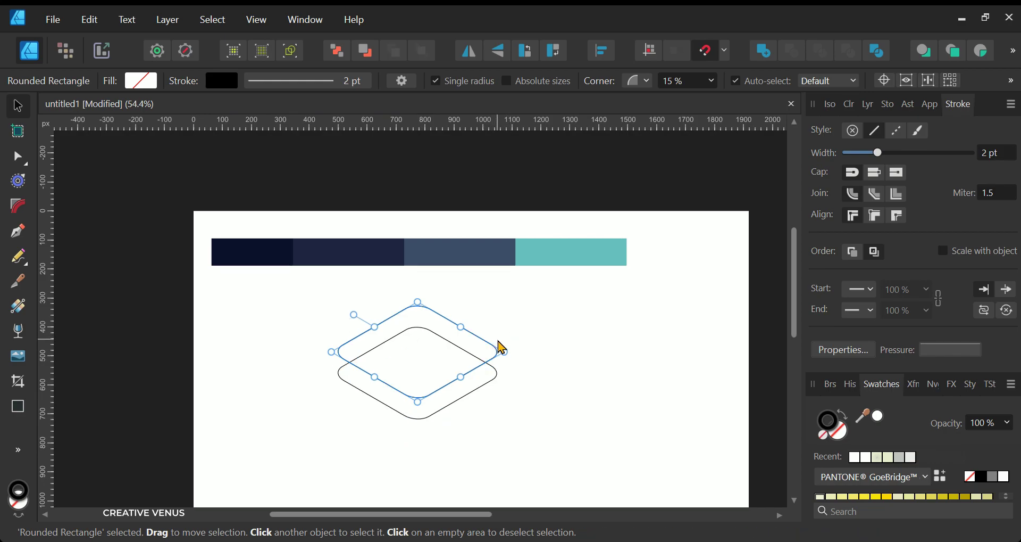
click(561, 361)
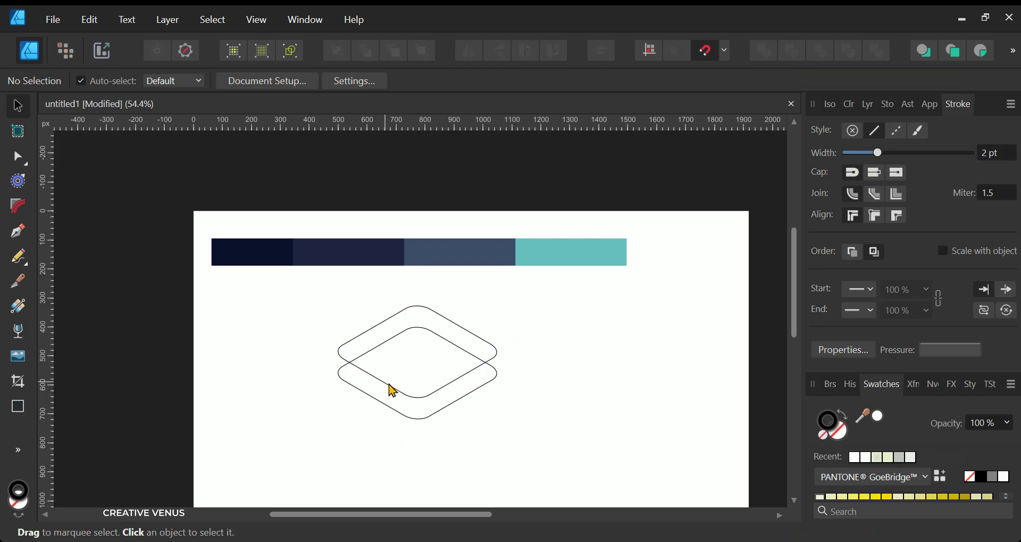
scroll(402, 386, up, 2)
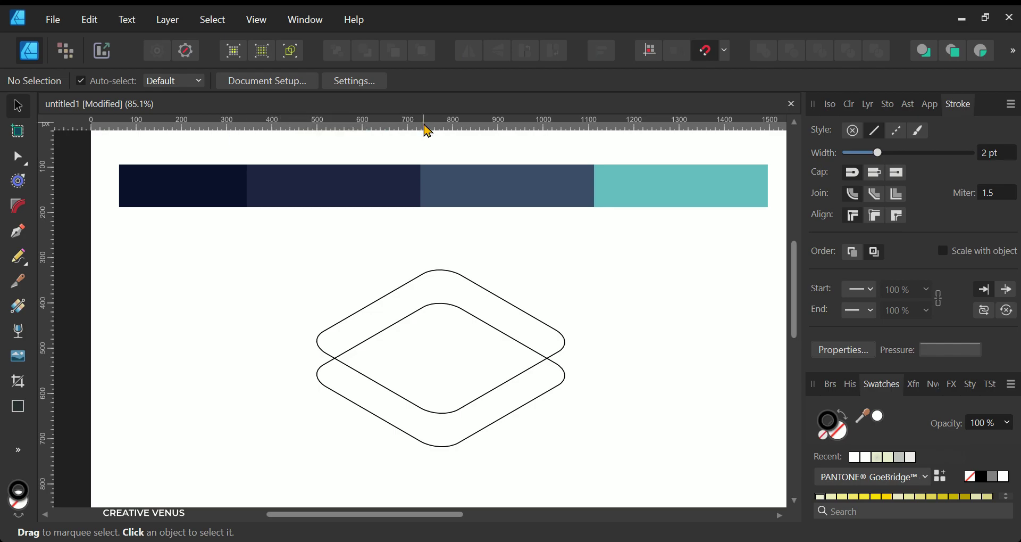
Add a horizontal guide at Y 486 px and save the document.
scroll(429, 131, down, 2)
drag(467, 130, 451, 262)
scroll(362, 252, up, 3)
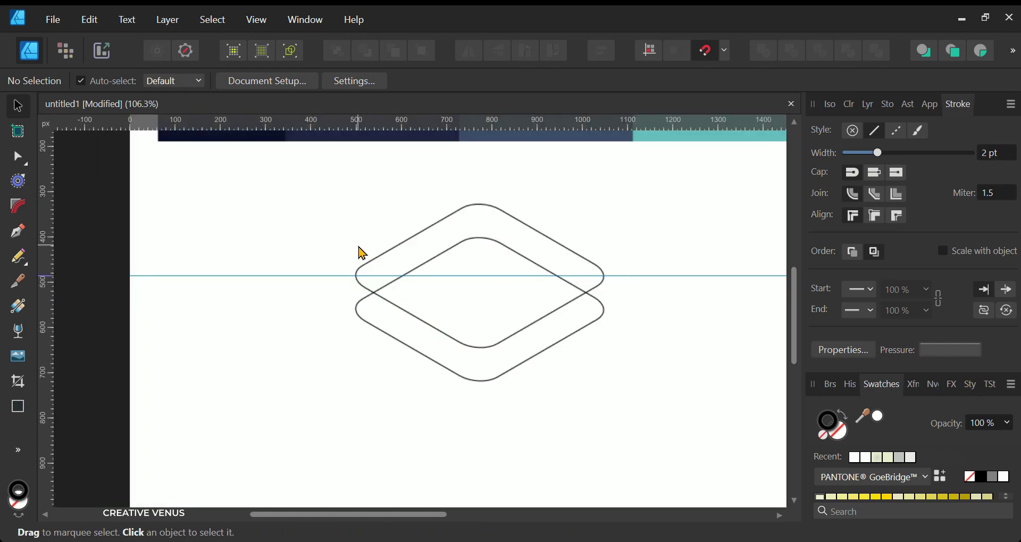
scroll(362, 252, up, 1)
click(18, 280)
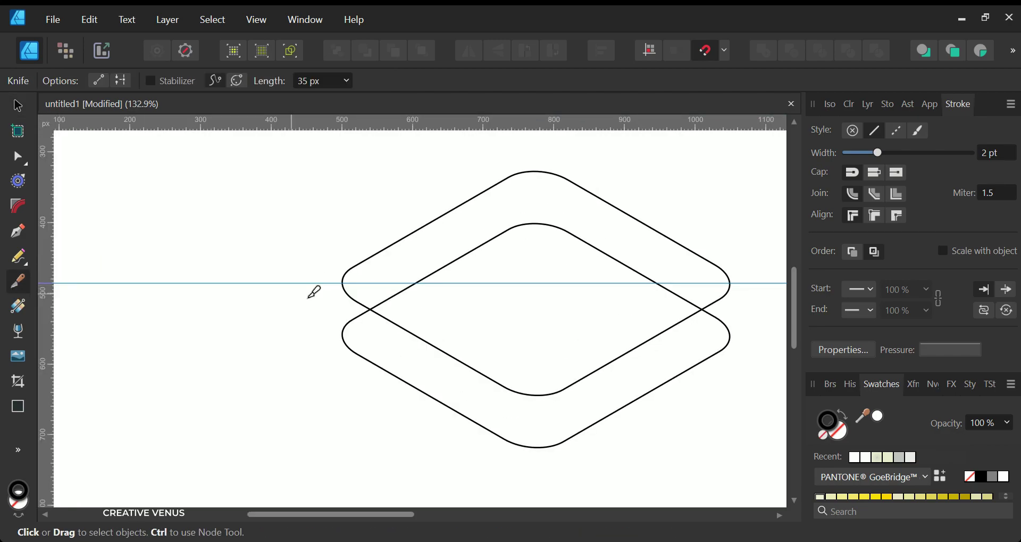
scroll(311, 294, up, 6)
key(ctrl+s)
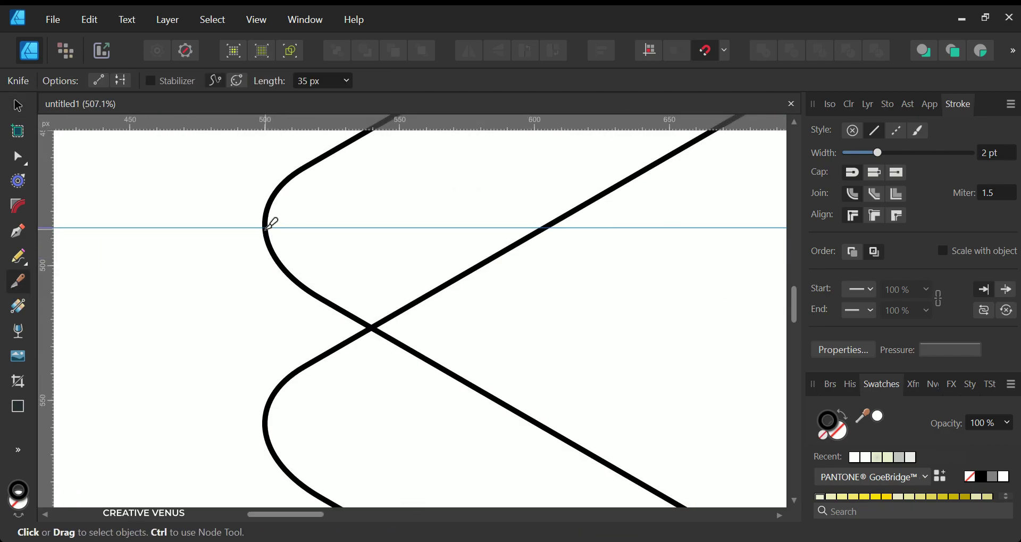
scroll(268, 225, up, 12)
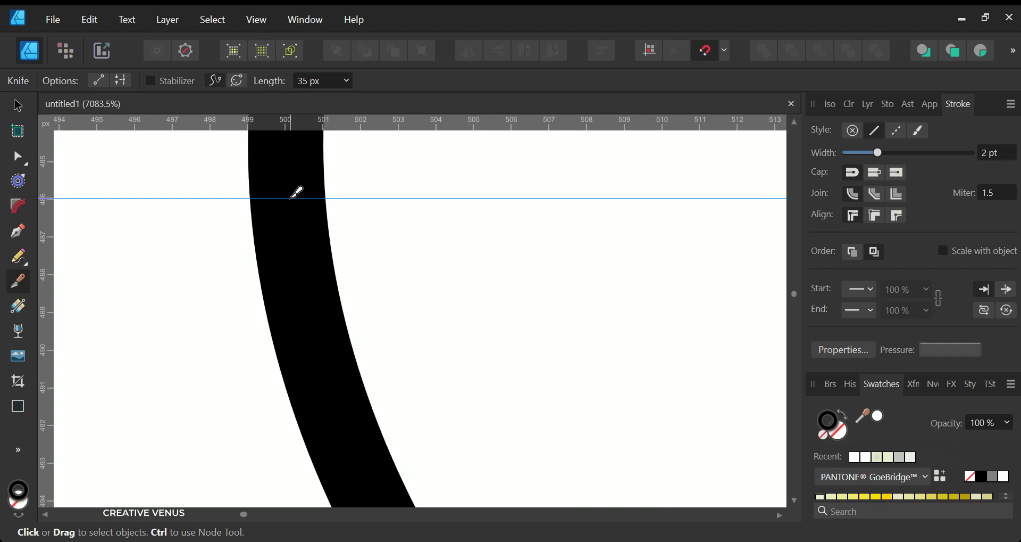
Cut the upper diamond's outline at its left and right corners where the guide crosses.
click(291, 198)
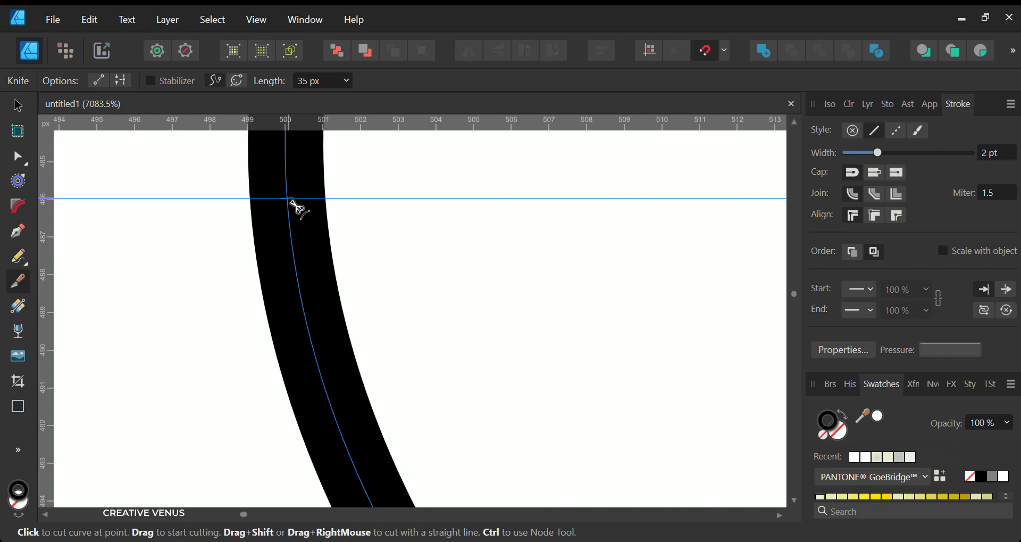
click(287, 198)
key(a)
scroll(380, 224, down, 20)
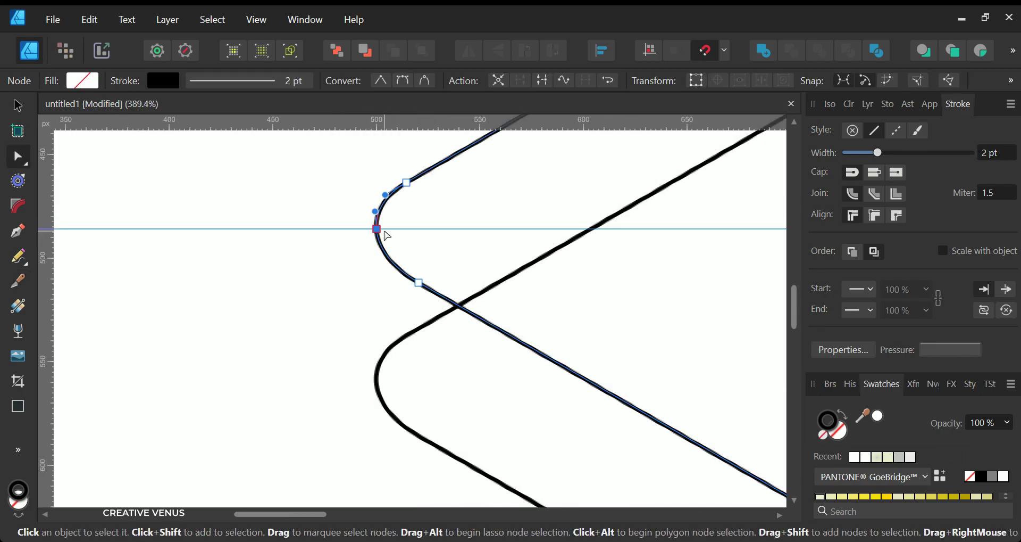
scroll(392, 228, right, 10)
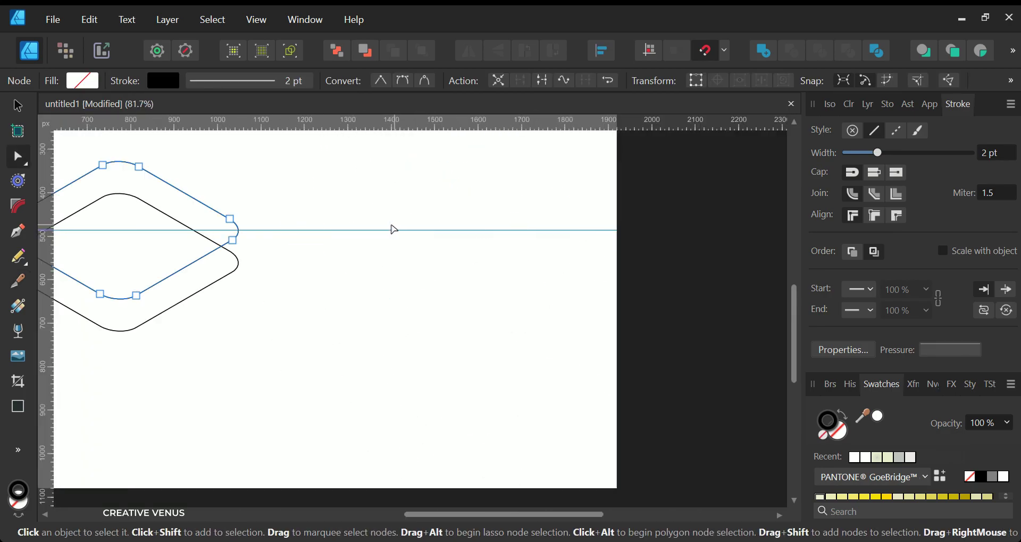
scroll(240, 234, up, 20)
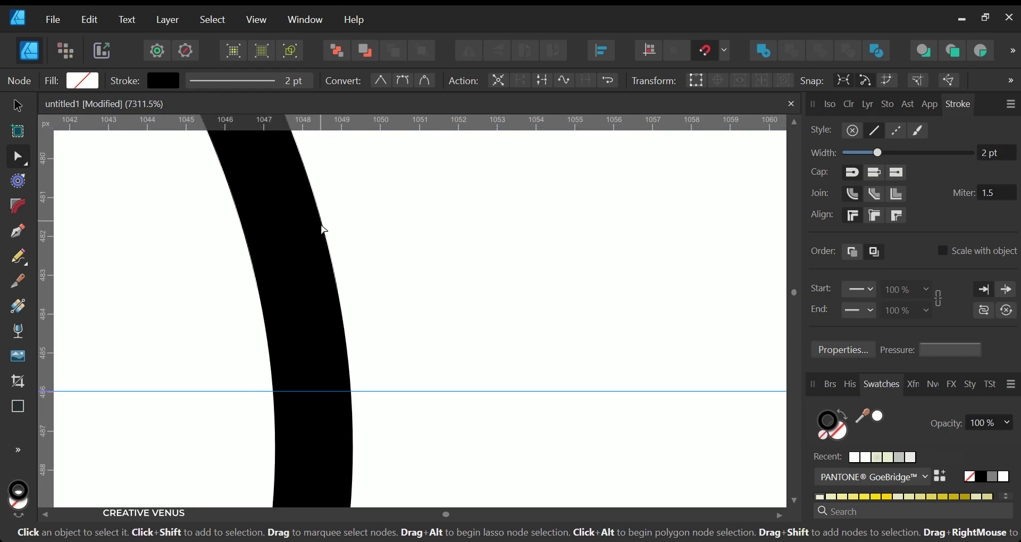
click(313, 394)
scroll(319, 386, down, 13)
scroll(321, 383, down, 13)
scroll(296, 380, up, 3)
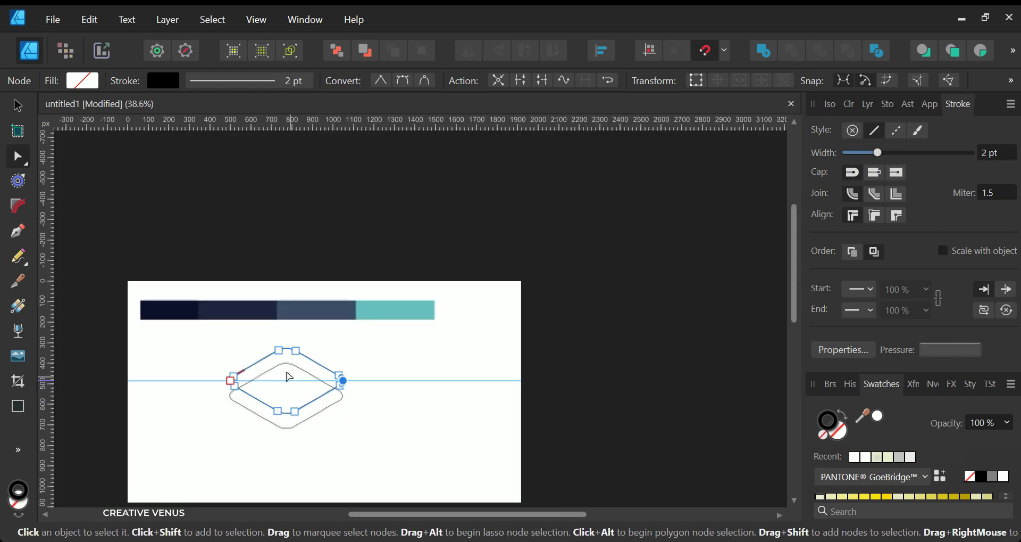
click(17, 105)
scroll(246, 381, up, 3)
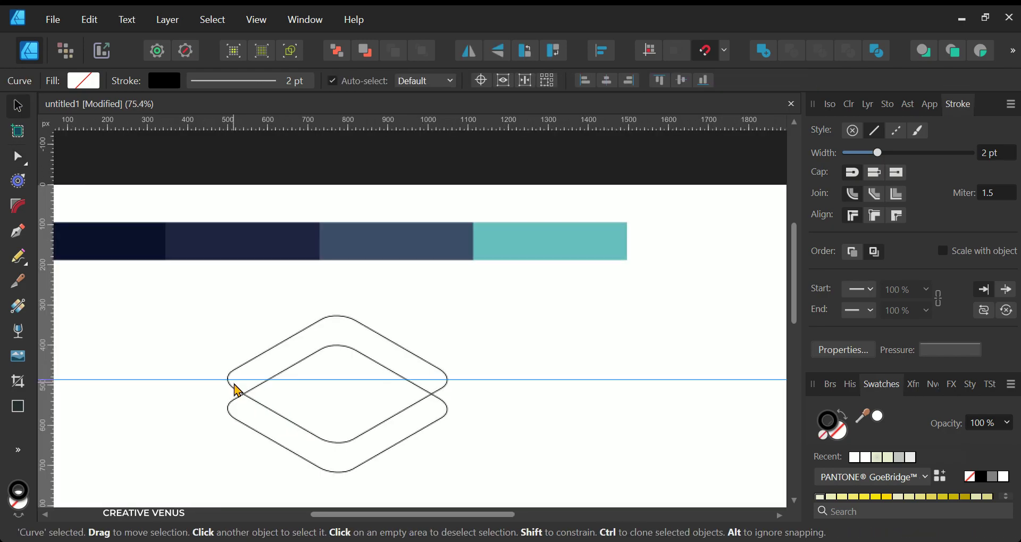
scroll(244, 393, up, 2)
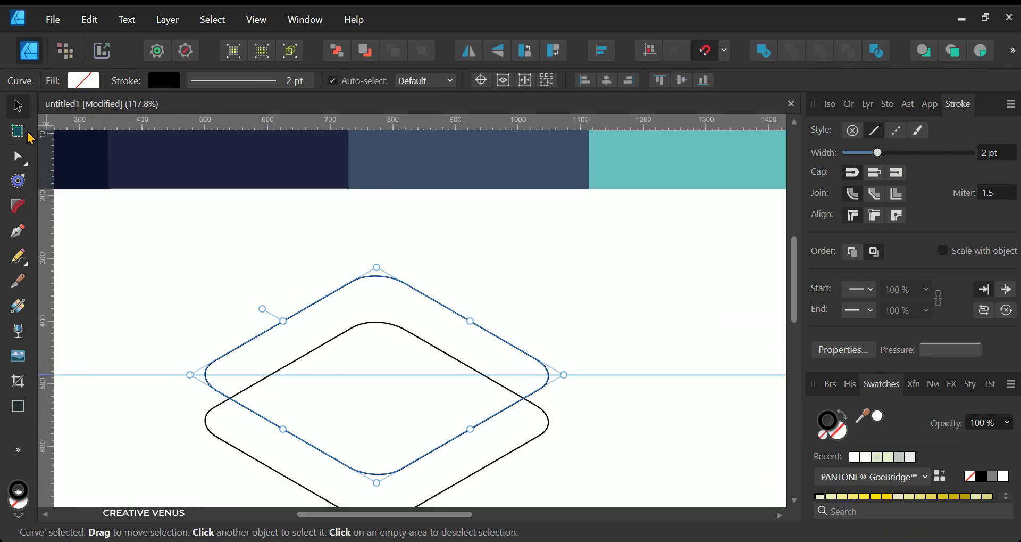
Select the left, top and right nodes of the upper outline and break the curve there.
click(18, 157)
click(206, 372)
shift+click(353, 280)
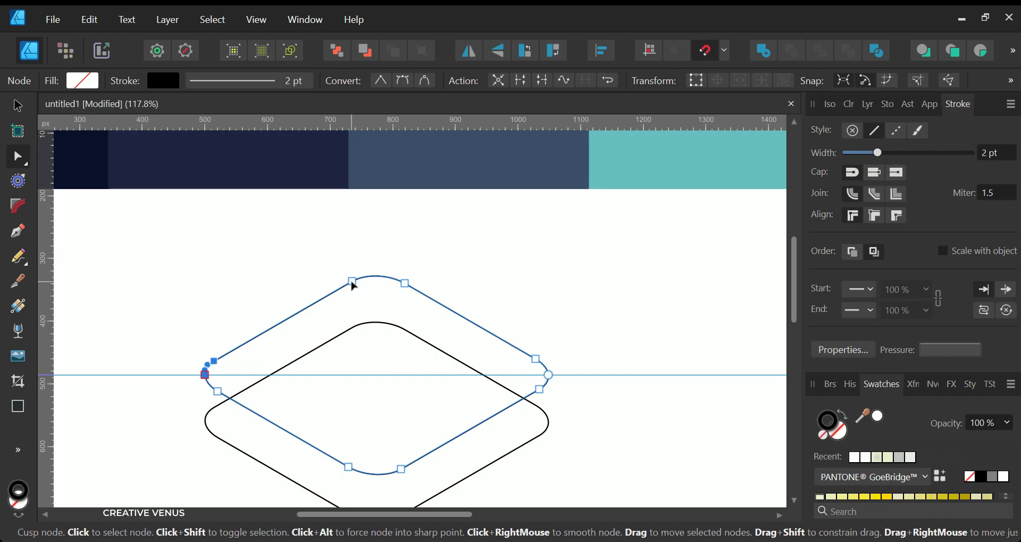
shift+click(406, 283)
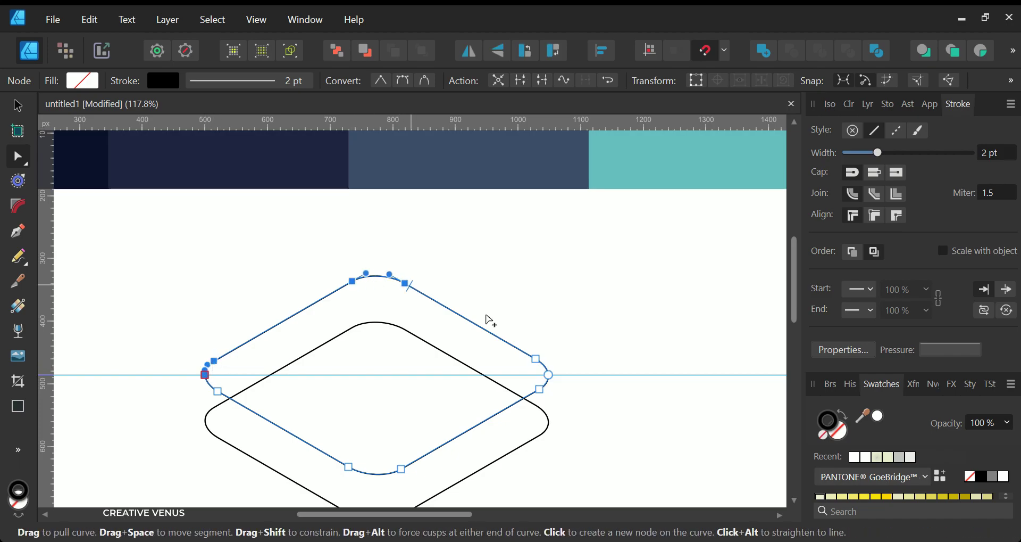
shift+click(549, 375)
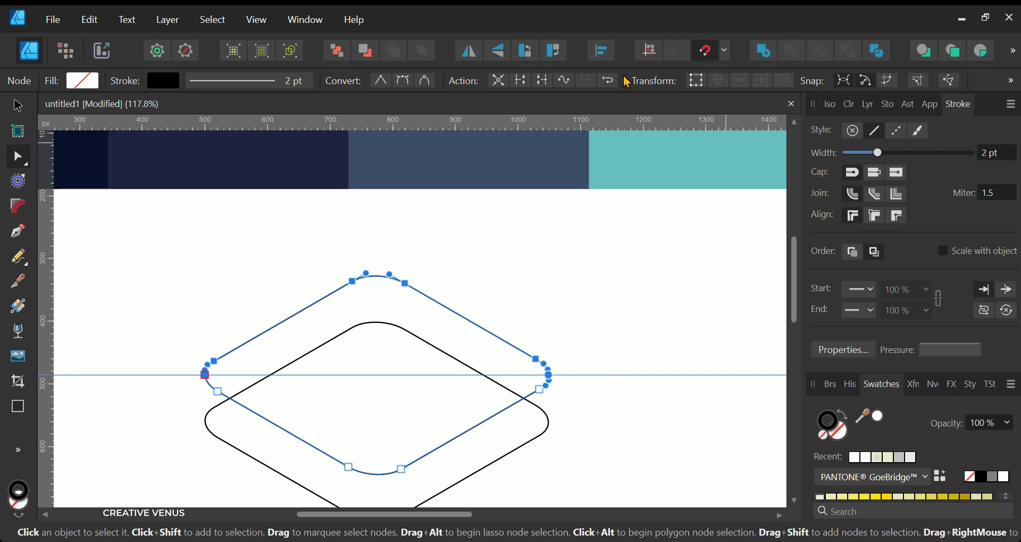
click(523, 83)
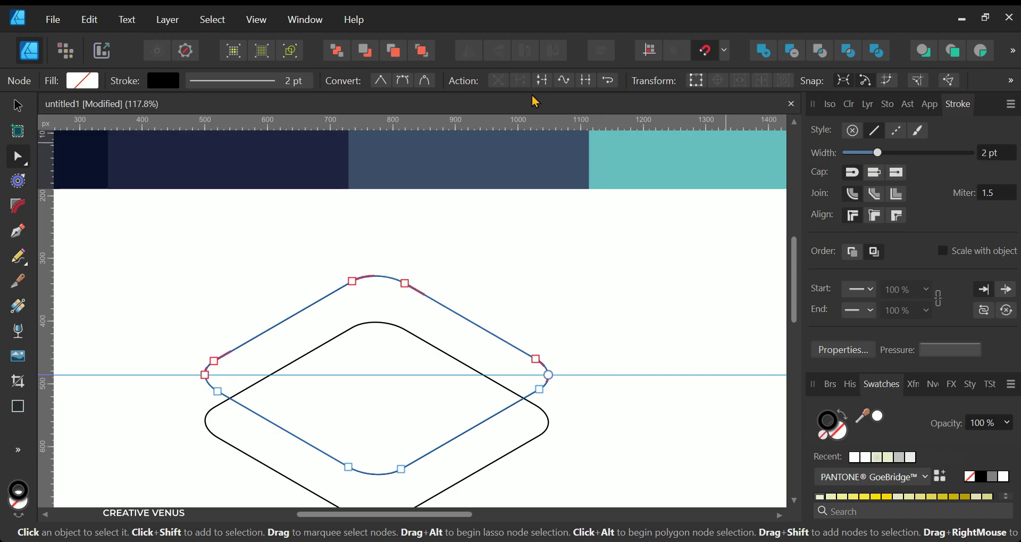
Delete the upper segments, the small top arc and the leftover left arc, keeping the lower curve.
click(168, 362)
drag(156, 366, 340, 327)
click(315, 306)
drag(172, 367, 720, 226)
key(Delete)
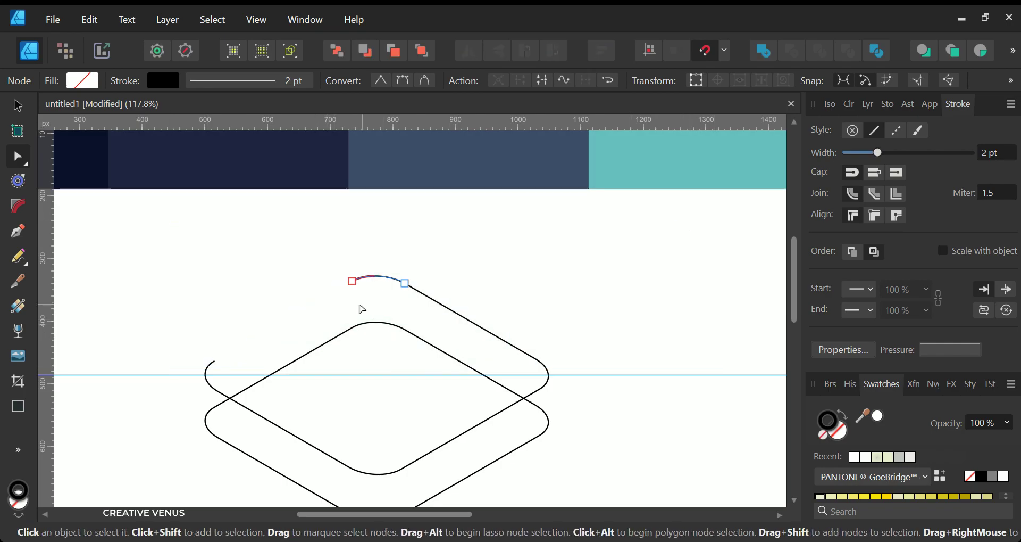
key(Delete)
key(Delete)
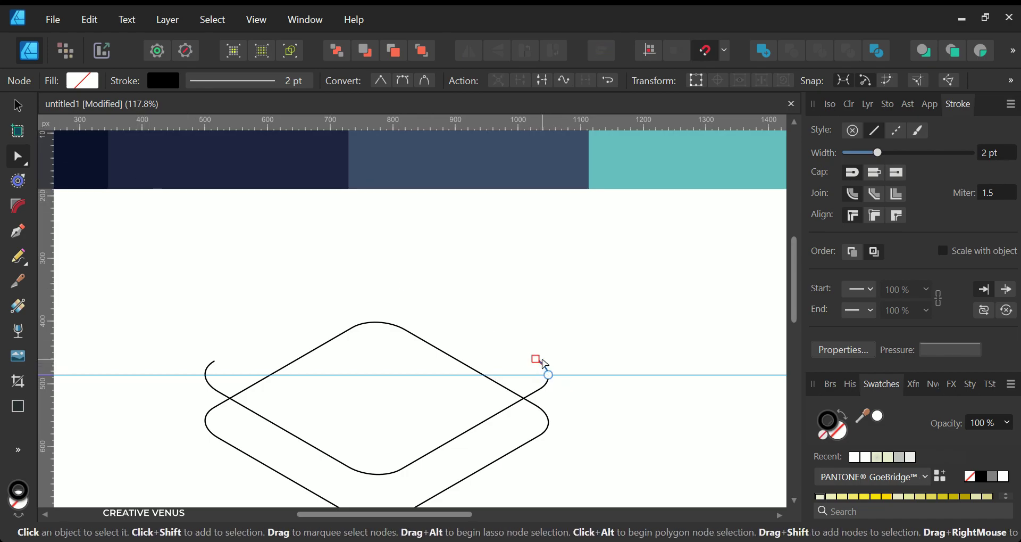
key(Delete)
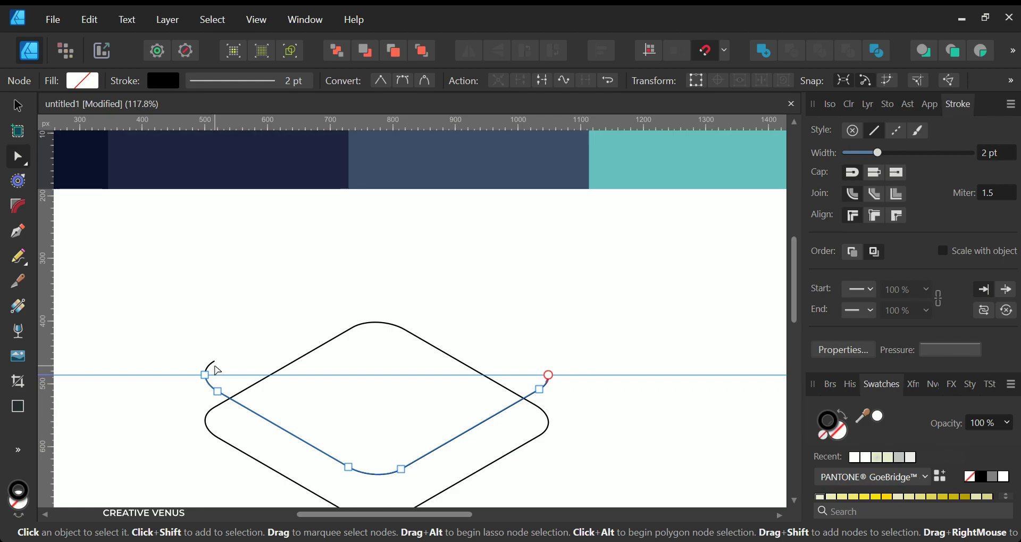
click(212, 364)
key(Delete)
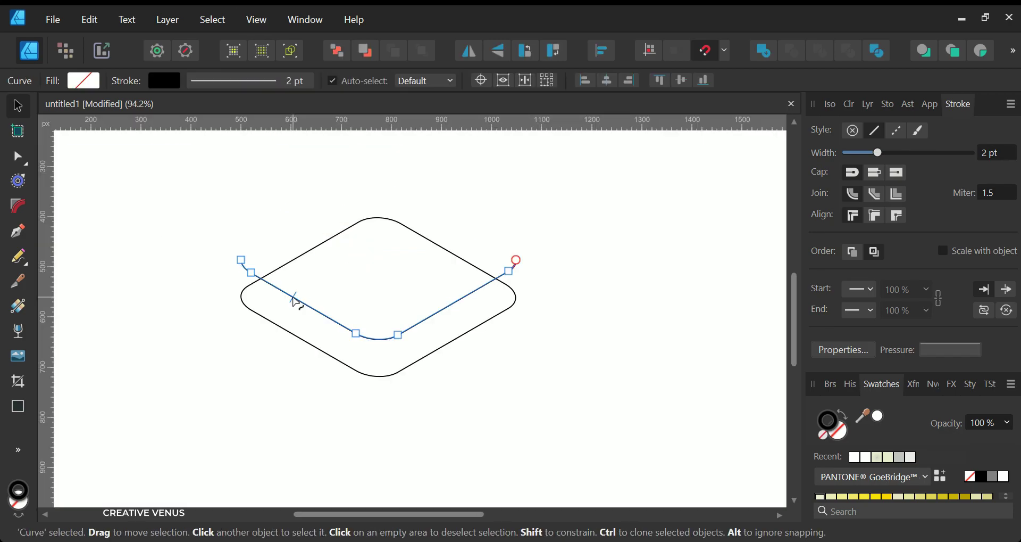
double_click(297, 305)
Duplicate the lower curve below itself with Ctrl+J and delete the rounded rectangle.
key(v)
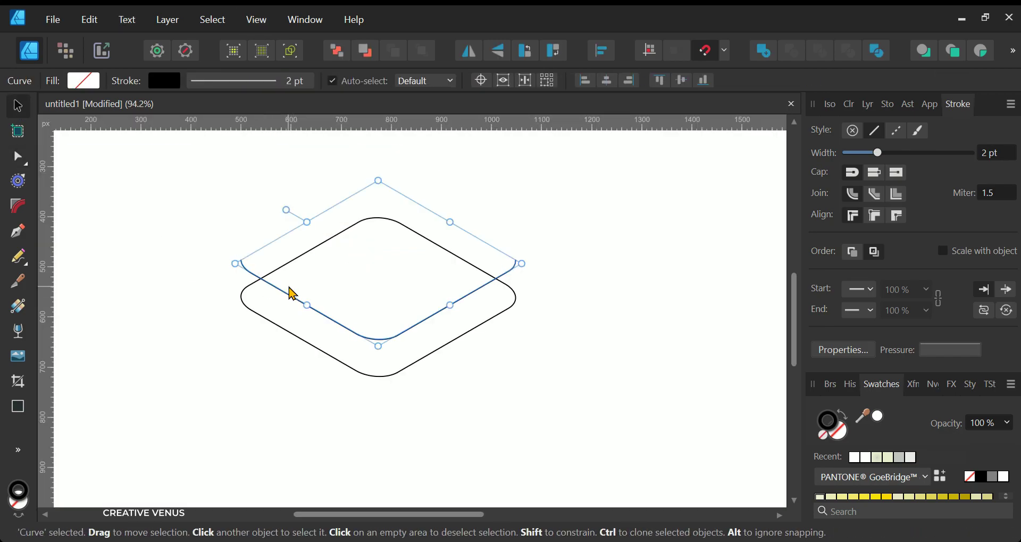
click(868, 107)
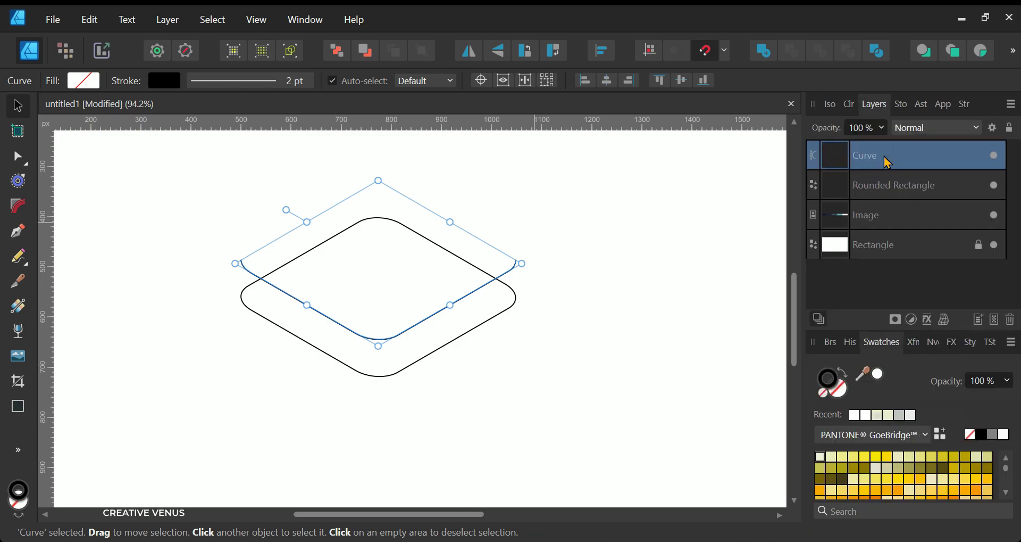
key(ctrl+j)
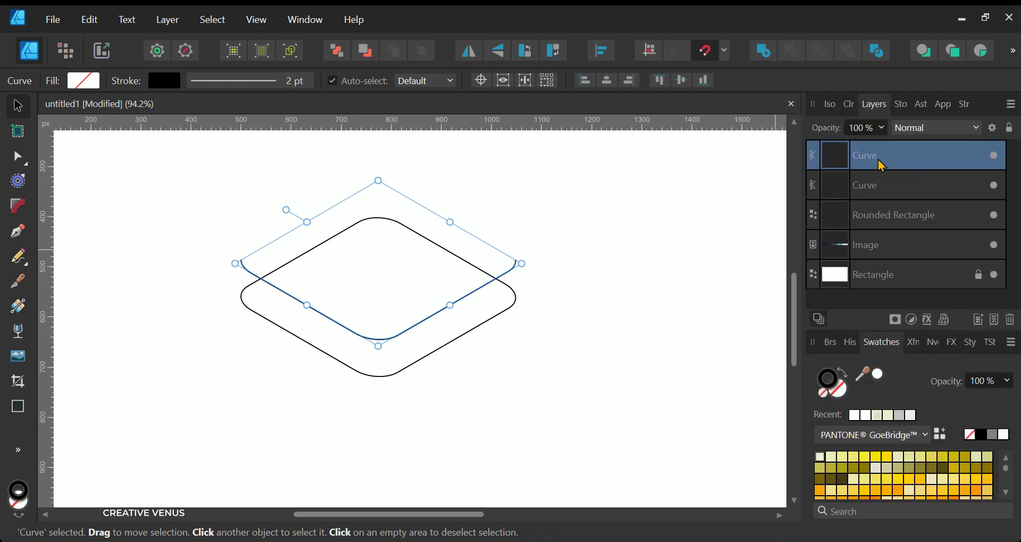
drag(432, 325, 433, 361)
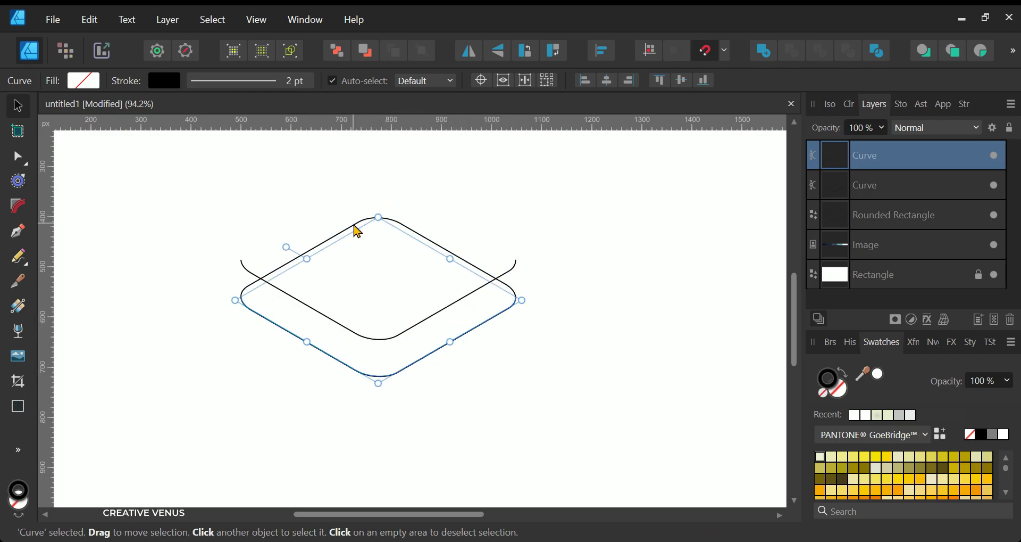
click(357, 231)
key(Delete)
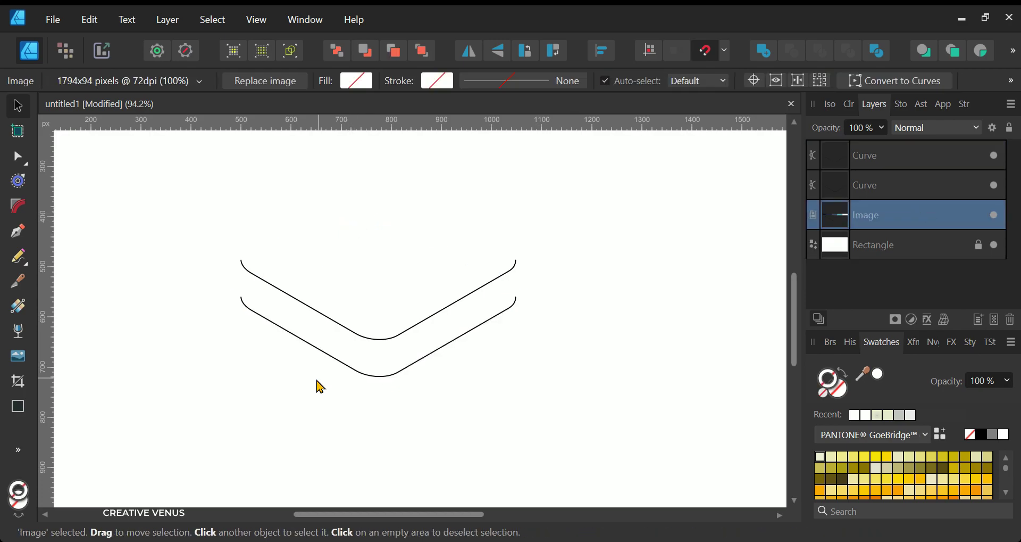
click(265, 401)
Draw a vertical pen line joining the left ends of the two curves.
scroll(217, 280, up, 4)
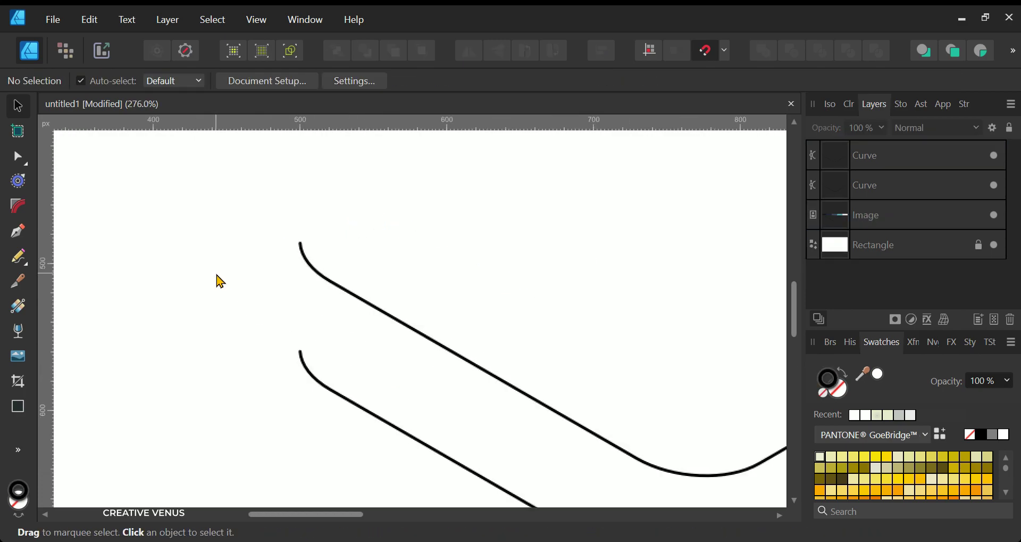
click(20, 240)
scroll(258, 236, up, 3)
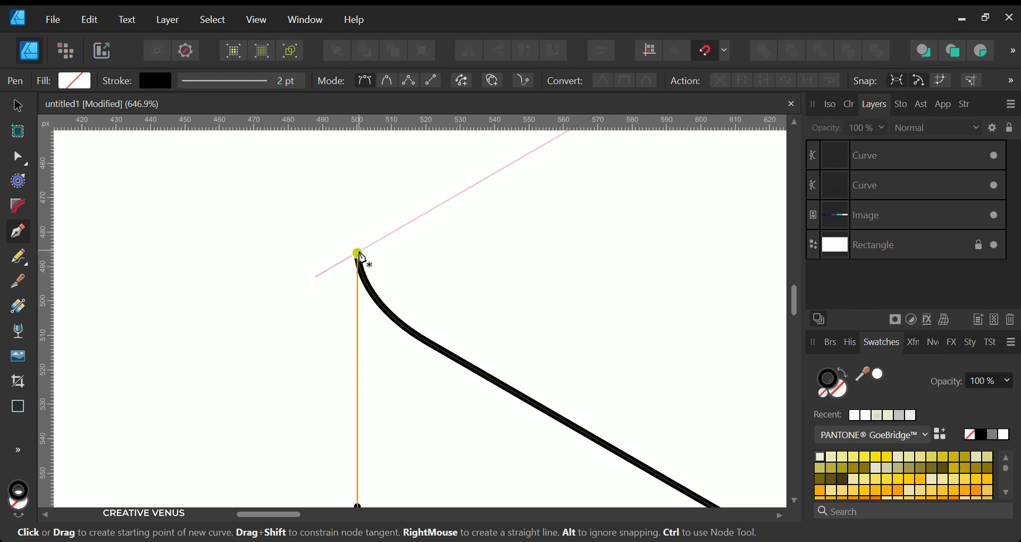
scroll(358, 282, down, 5)
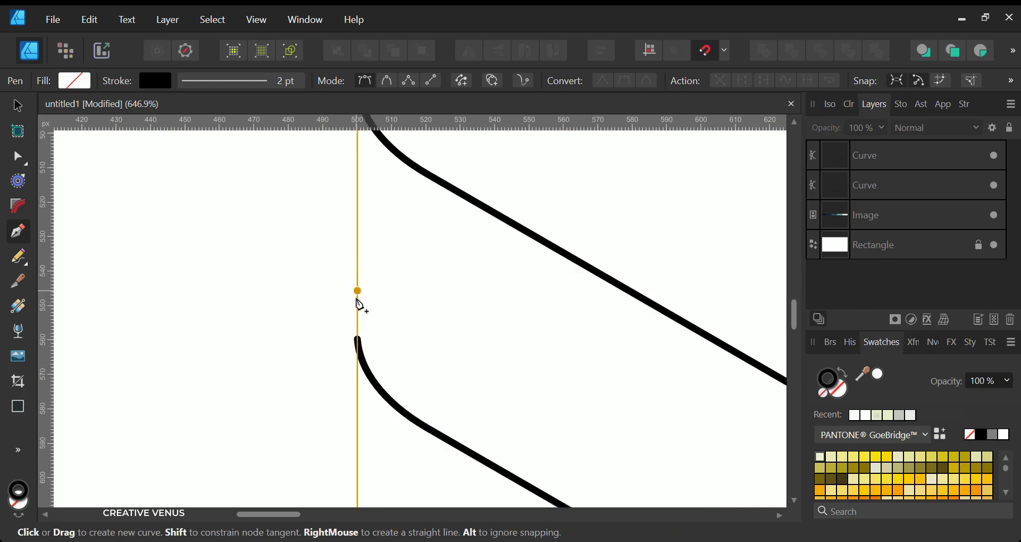
click(358, 340)
scroll(358, 339, down, 4)
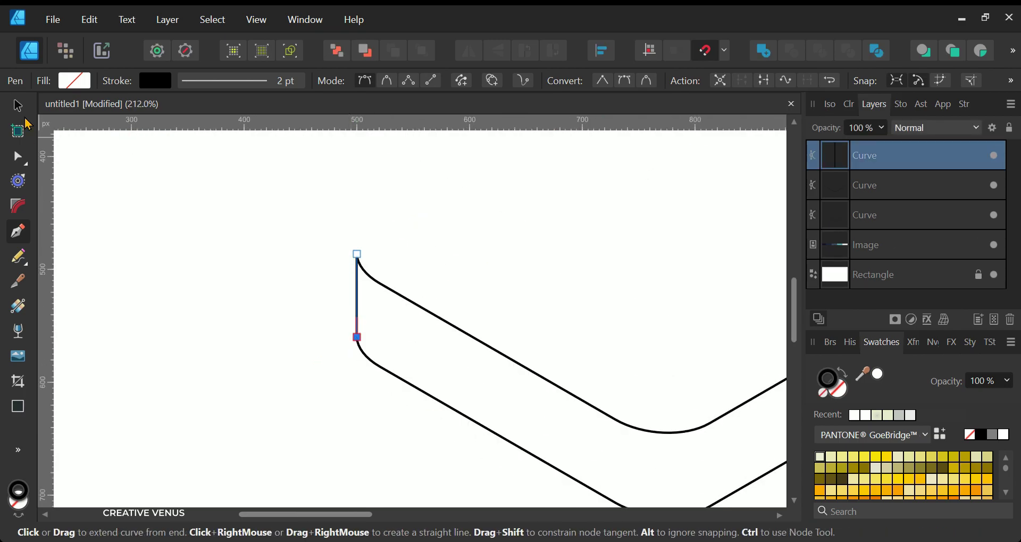
click(18, 106)
click(513, 271)
Draw a vertical pen line joining the right ends of the two curves.
scroll(504, 275, right, 2)
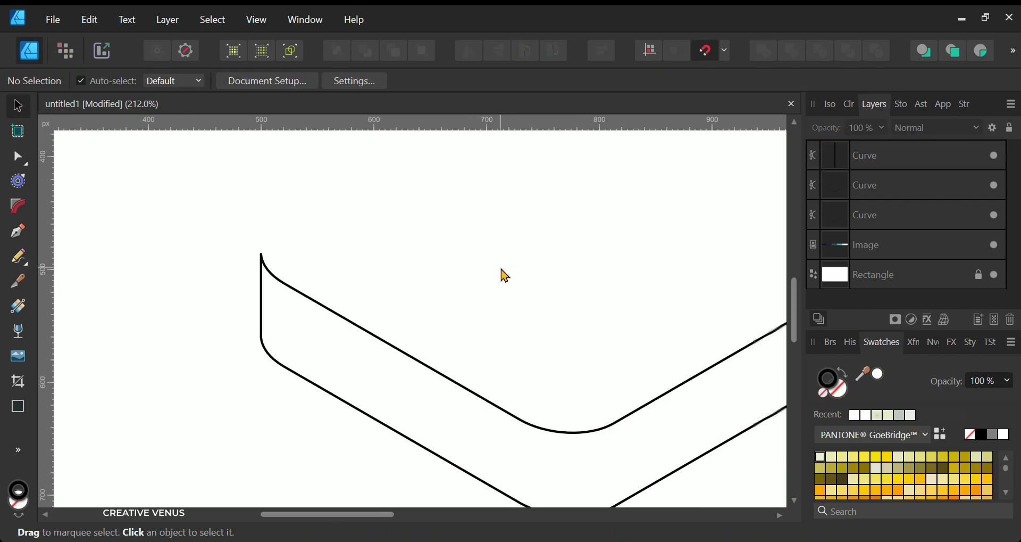
scroll(505, 275, right, 8)
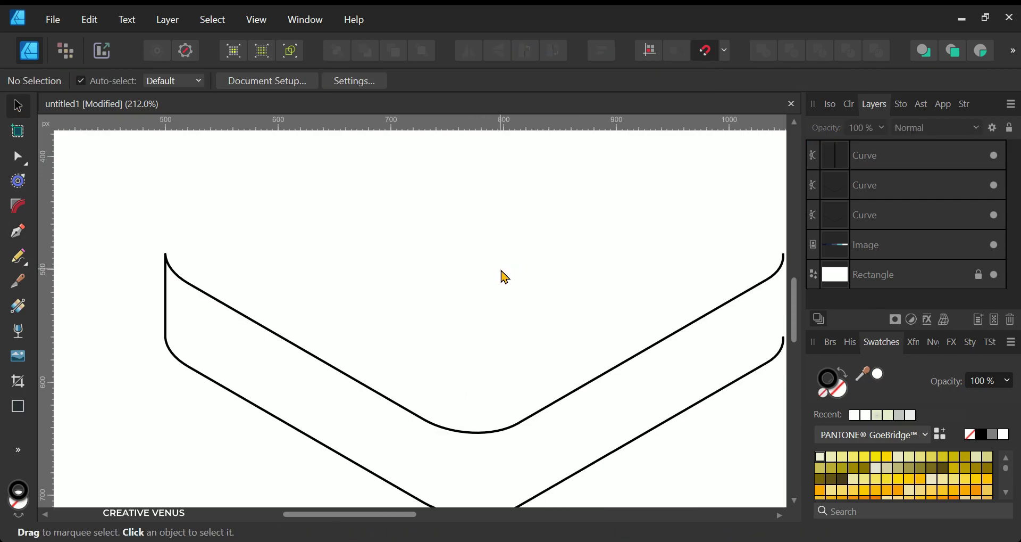
click(19, 231)
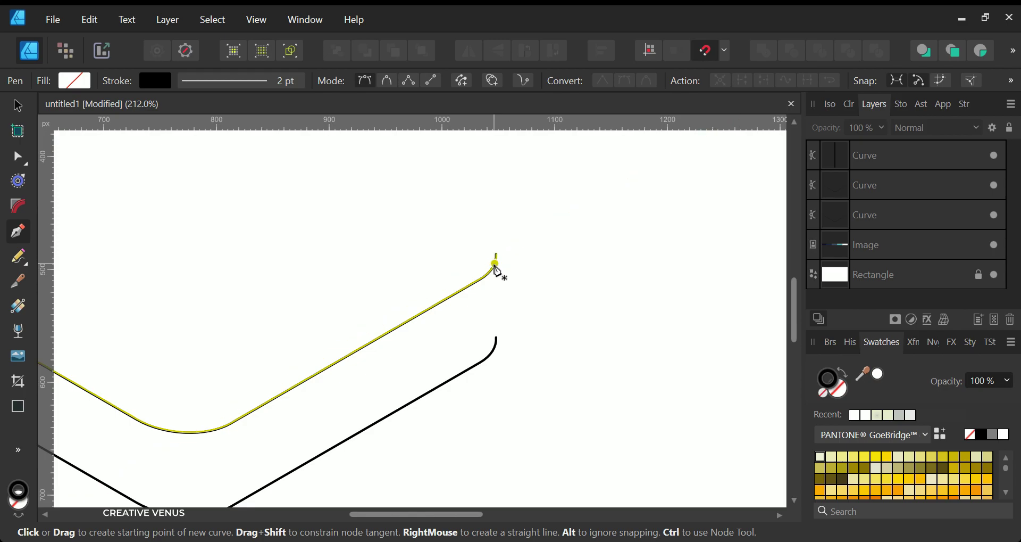
scroll(498, 268, up, 7)
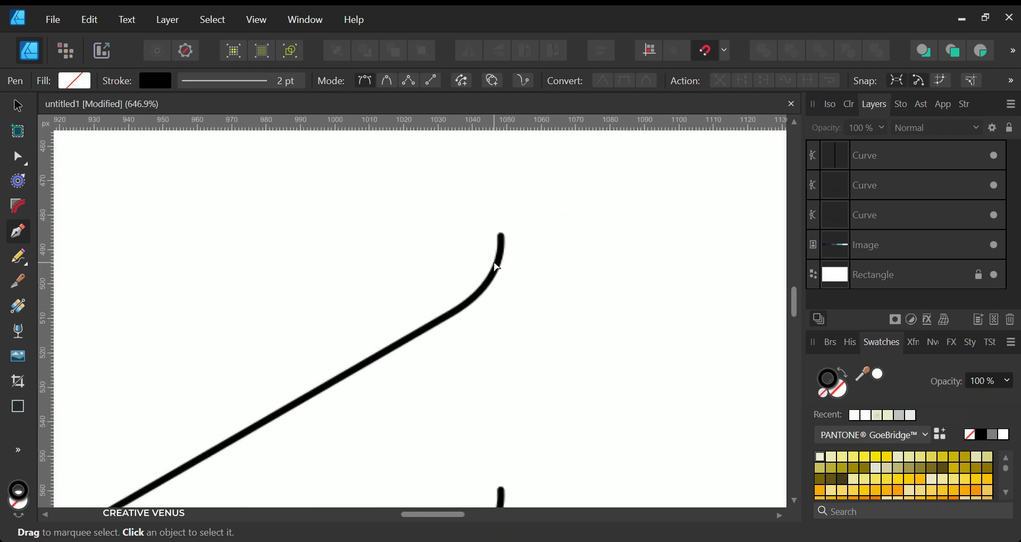
click(504, 260)
scroll(508, 319, down, 5)
click(503, 302)
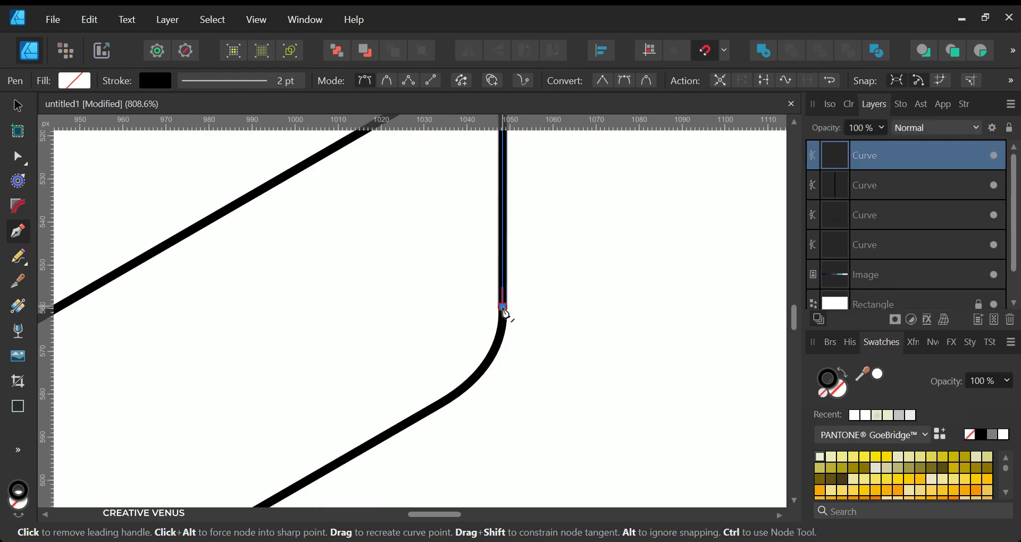
key(ctrl+0)
click(18, 105)
click(261, 395)
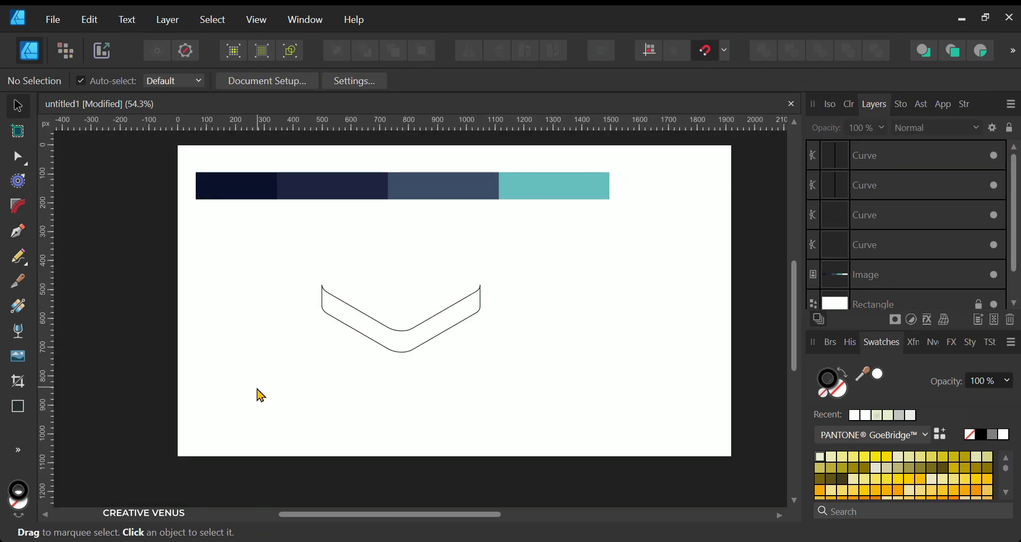
Select the four chevron curves and join them into a single path.
drag(254, 393, 649, 220)
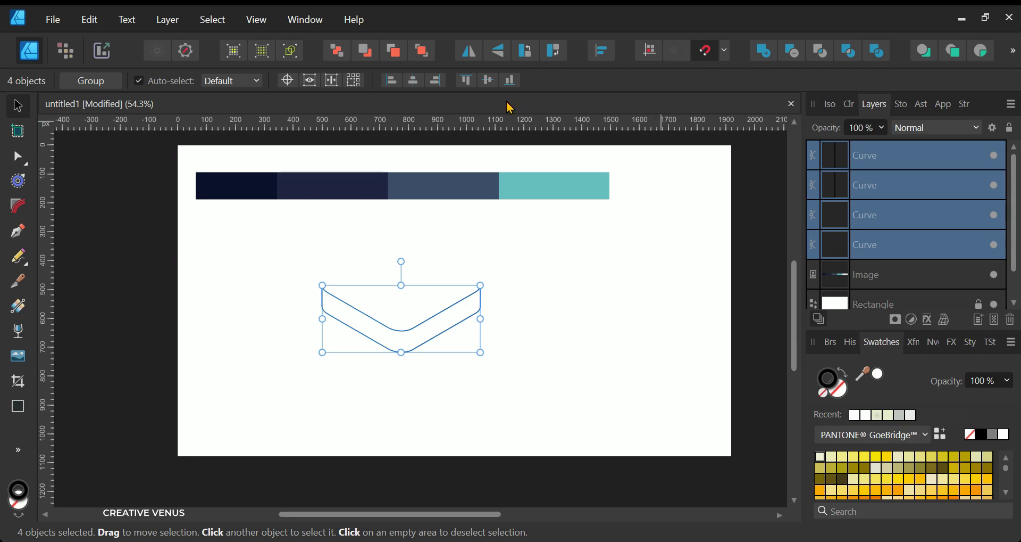
scroll(445, 258, up, 5)
click(20, 155)
click(587, 80)
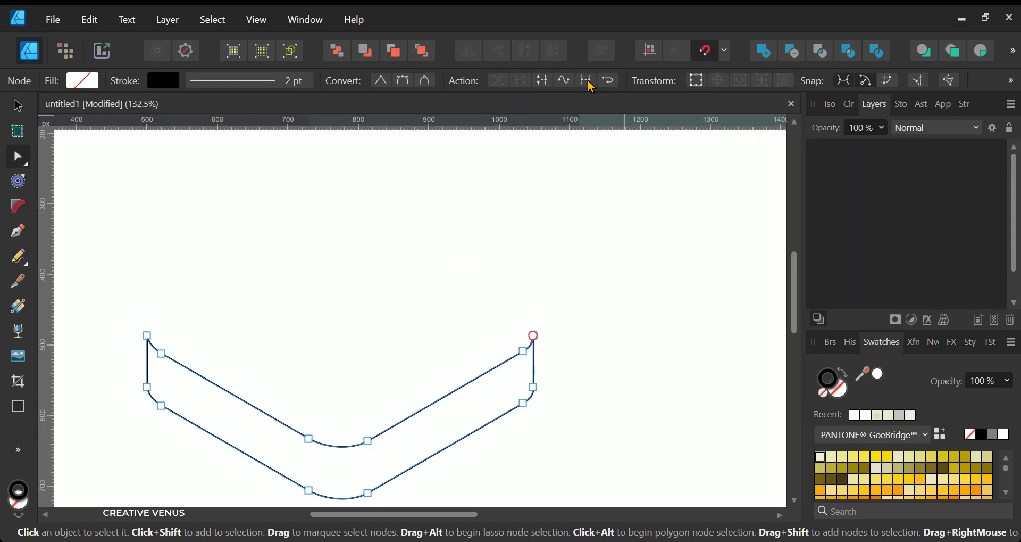
click(16, 107)
click(189, 276)
scroll(190, 276, down, 4)
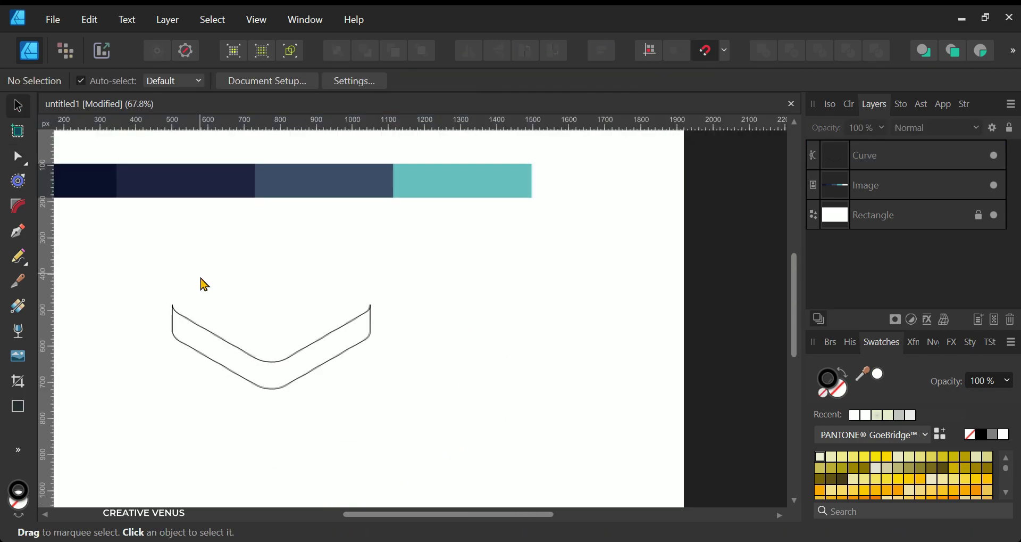
Duplicate the joined curve, flip it vertically and move it up to close the box.
click(209, 365)
drag(308, 365, 306, 411)
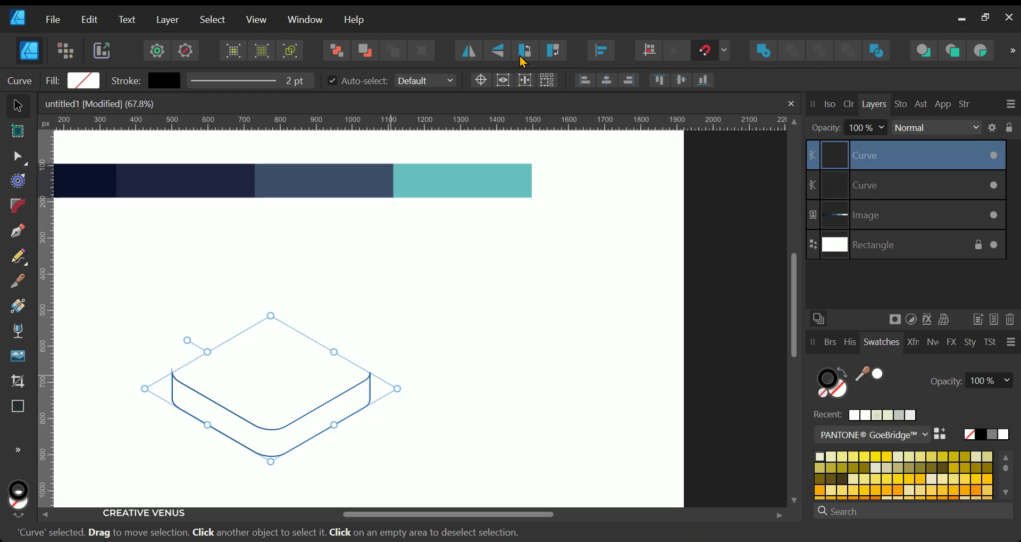
click(498, 51)
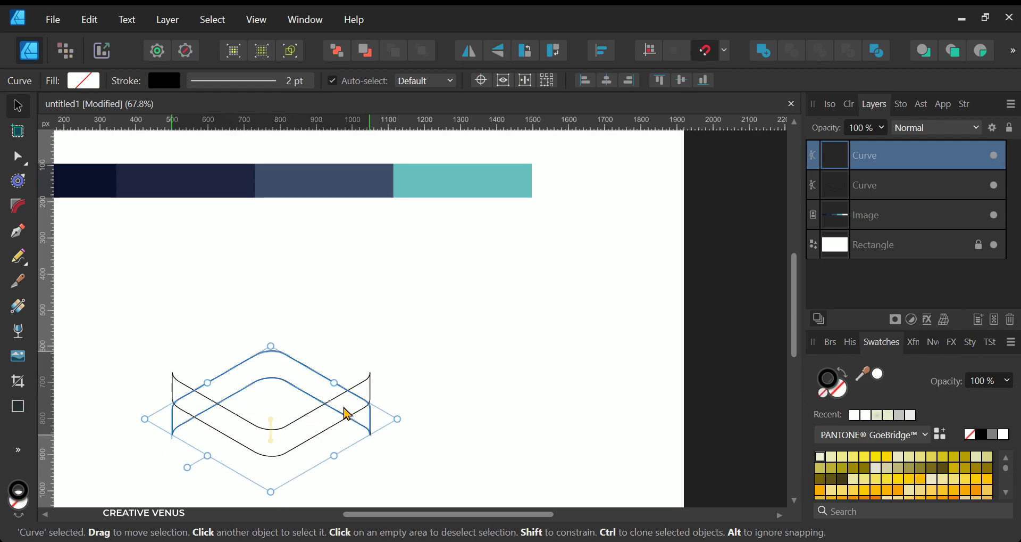
drag(348, 414, 349, 383)
click(205, 437)
scroll(205, 436, up, 3)
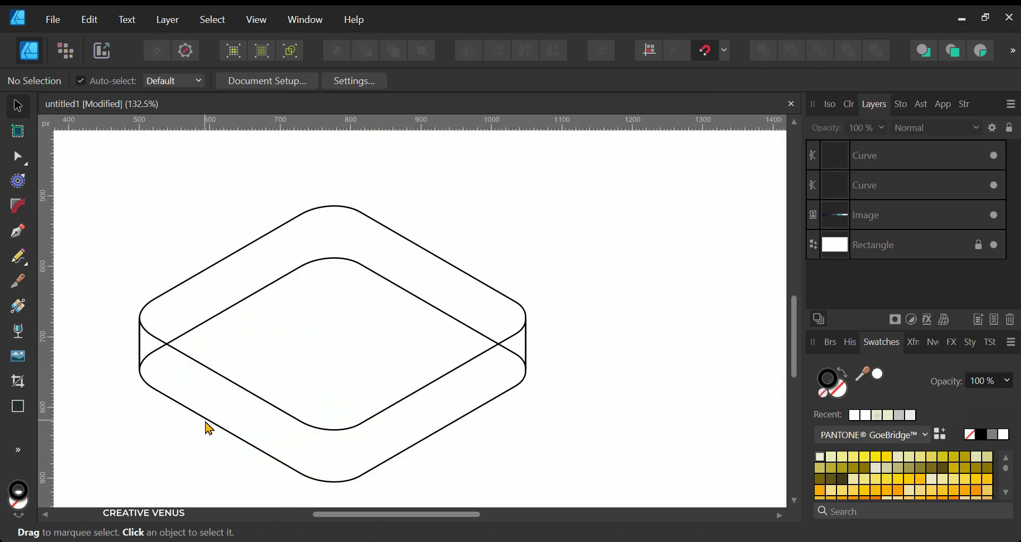
scroll(206, 381, down, 2)
Fill the box's side band with a linear gradient and add three intermediate stops.
click(18, 309)
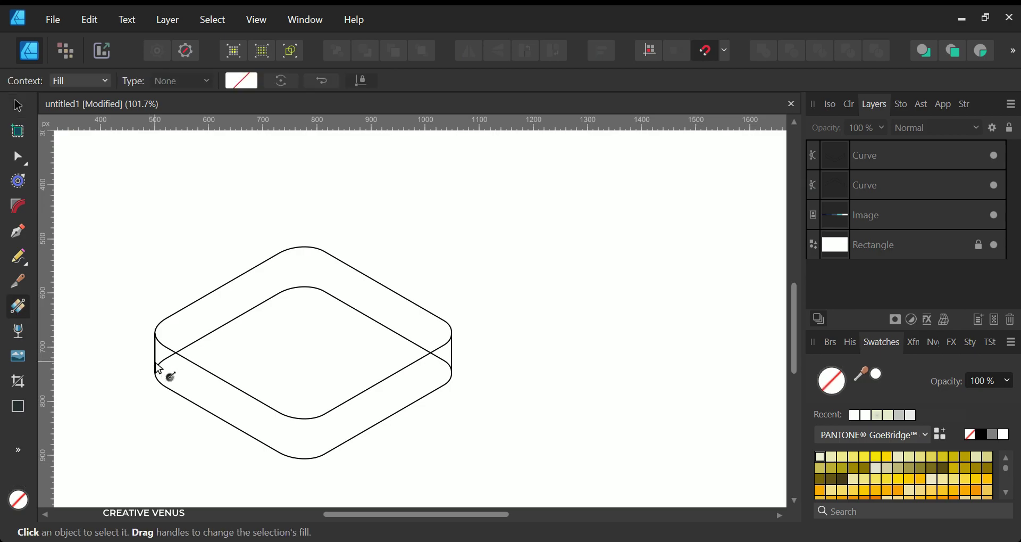
drag(155, 361, 454, 362)
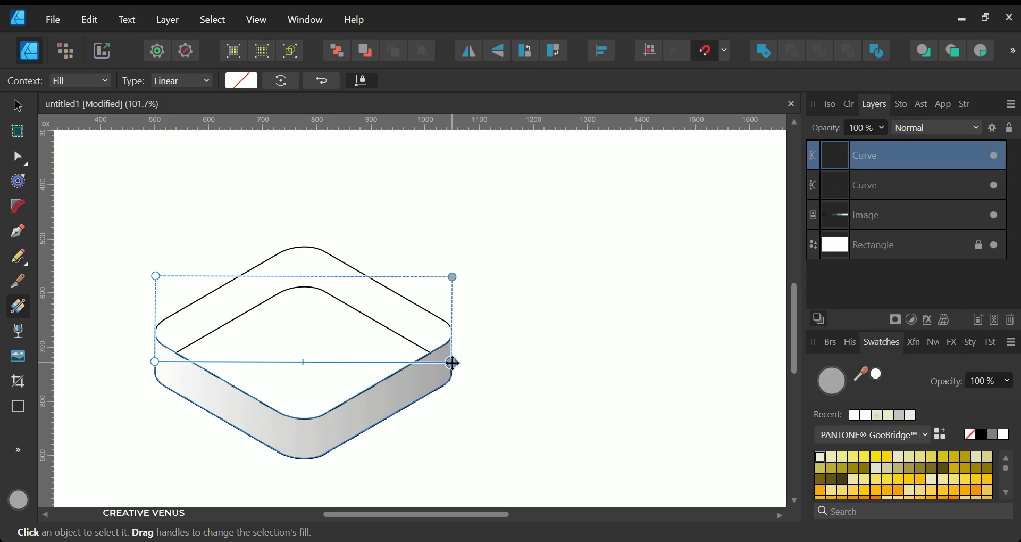
click(325, 361)
click(307, 362)
click(282, 361)
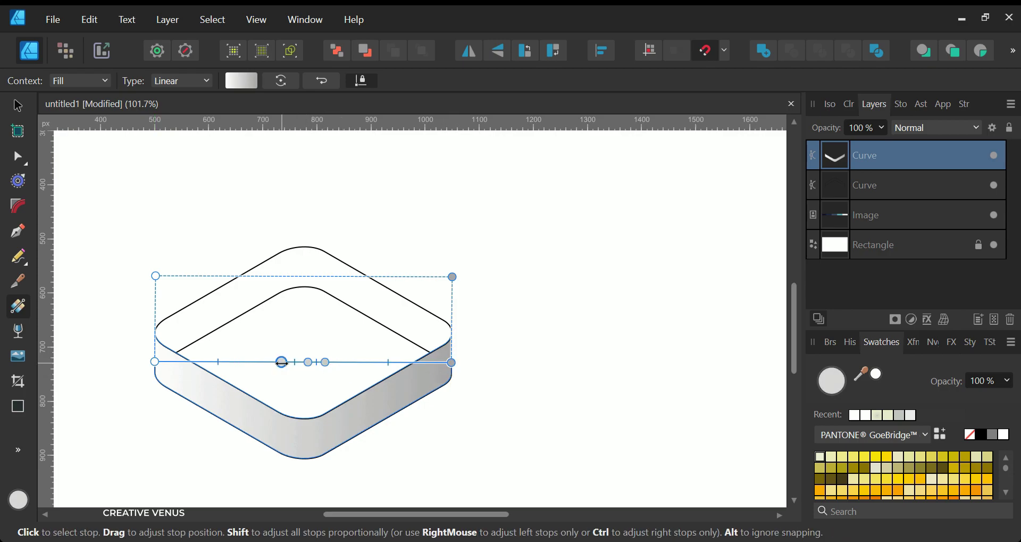
scroll(392, 367, down, 2)
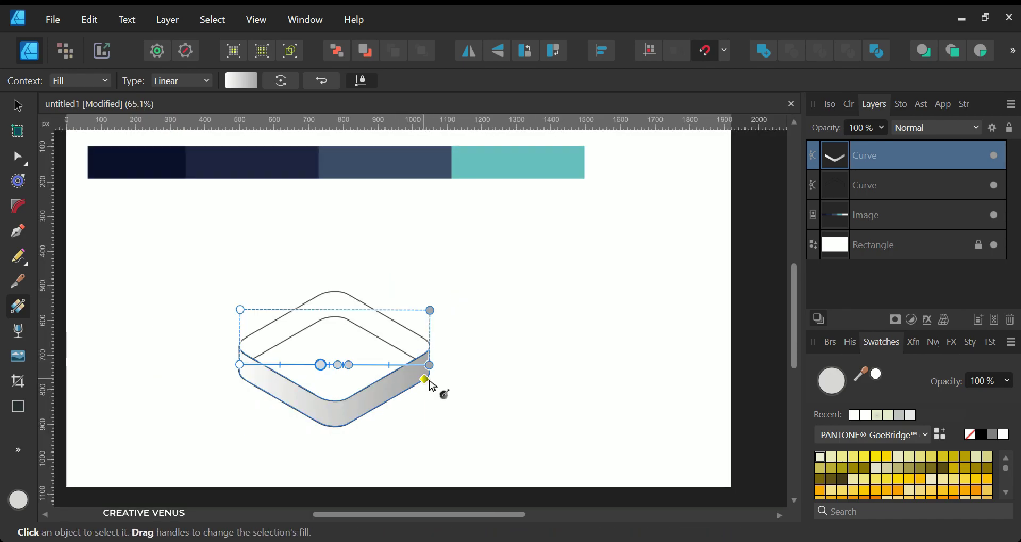
click(432, 365)
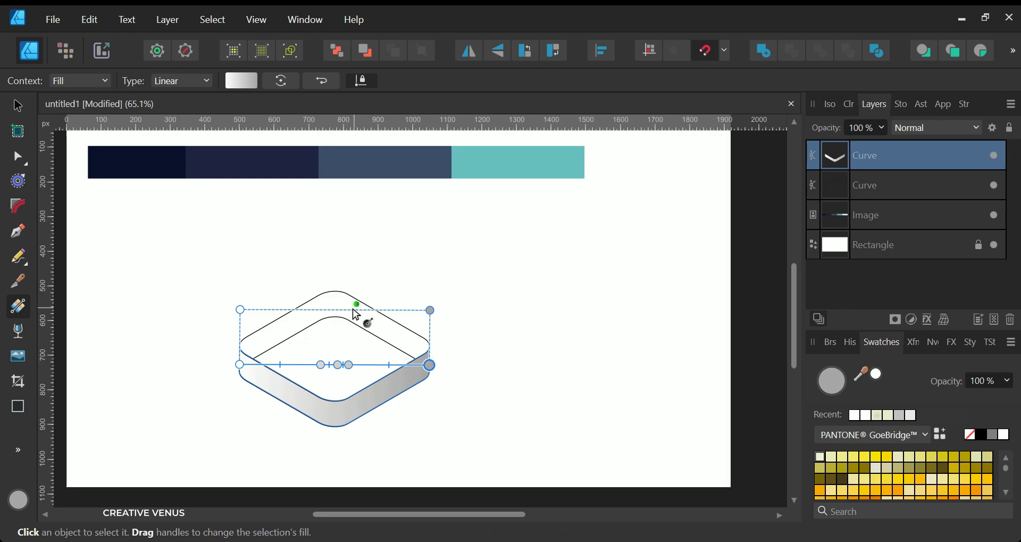
scroll(351, 318, down, 1)
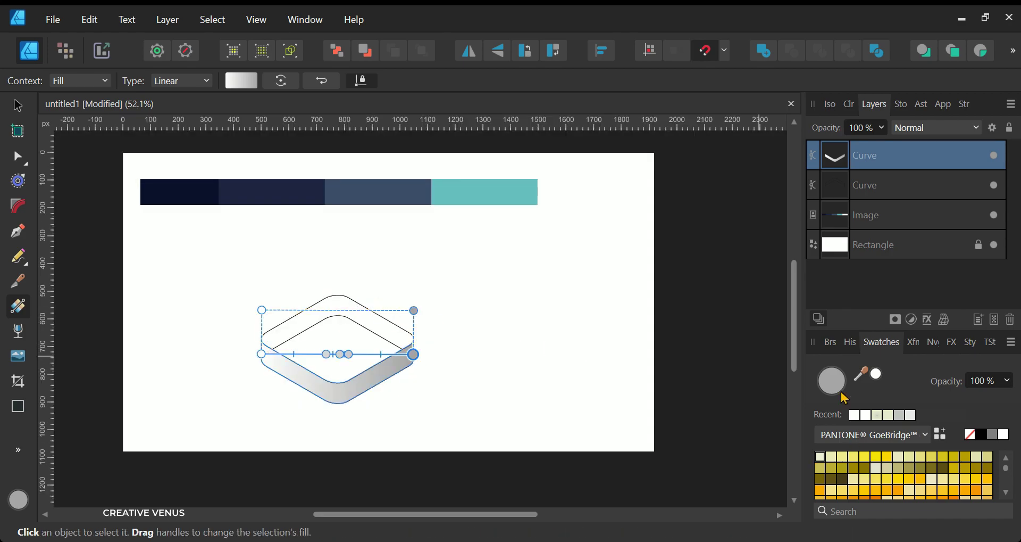
key(ctrl+d)
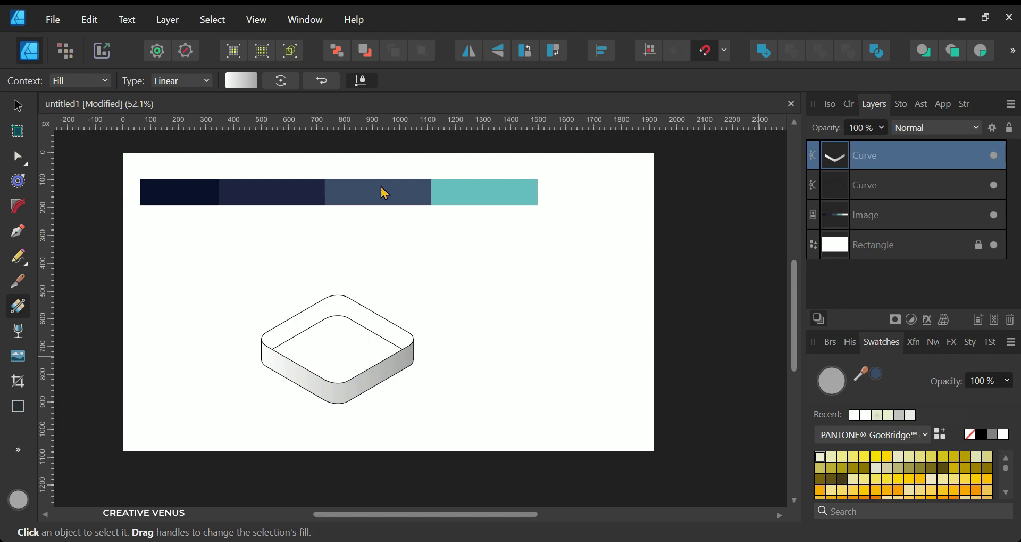
key(ctrl+z)
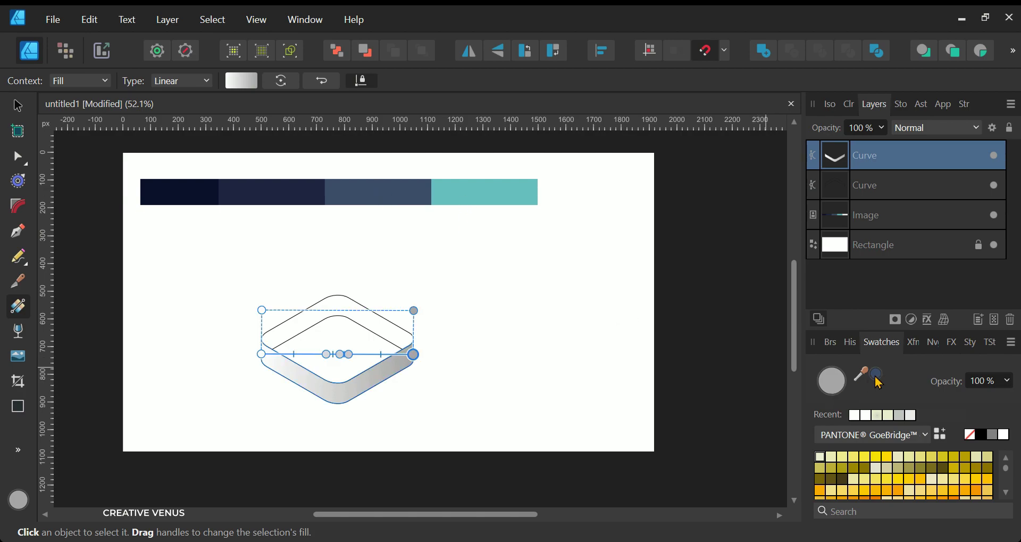
Sample dark blue, navy and teal from the palette strip for the end, start and middle stops.
drag(877, 375, 365, 179)
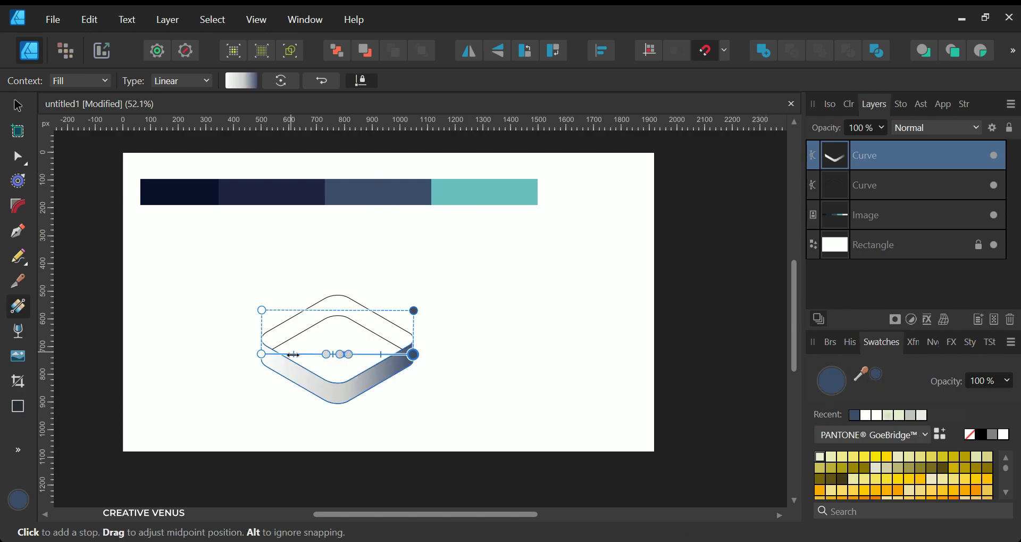
click(261, 354)
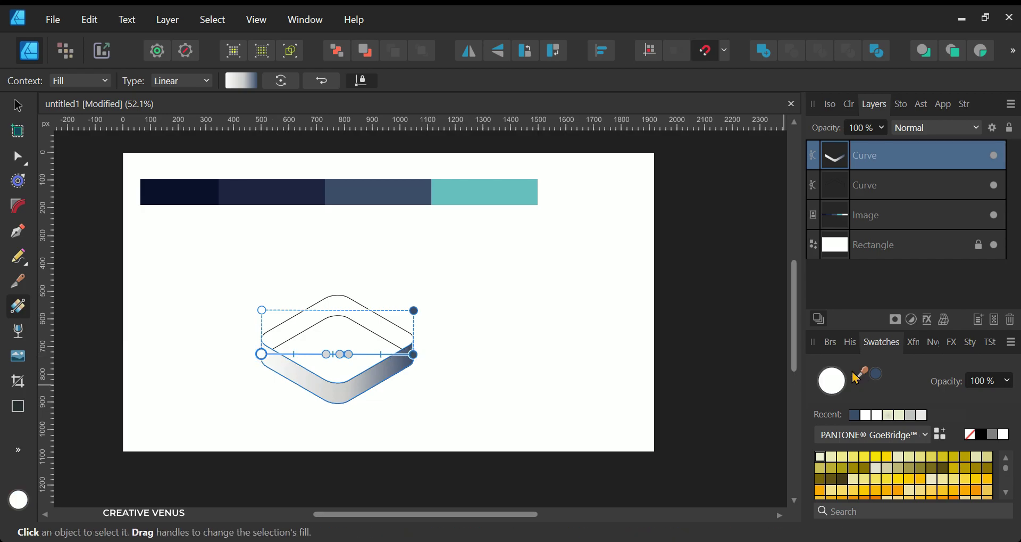
drag(856, 376, 247, 198)
click(877, 377)
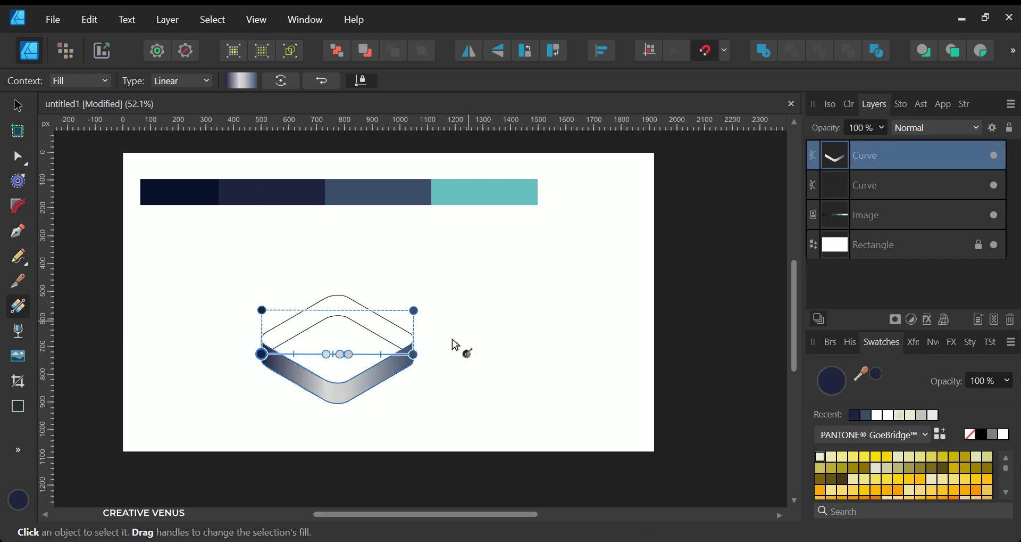
click(349, 354)
click(641, 268)
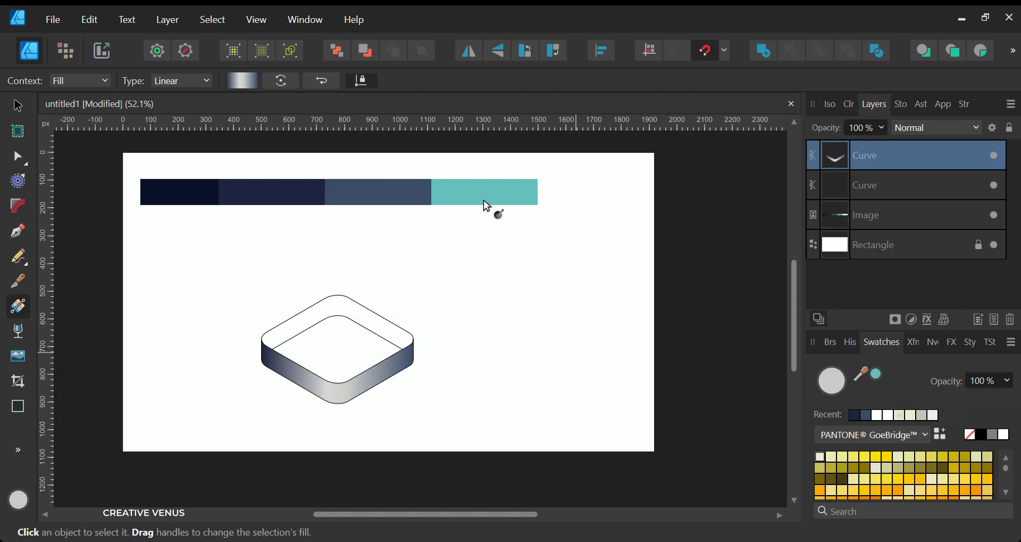
drag(486, 206, 486, 206)
click(877, 377)
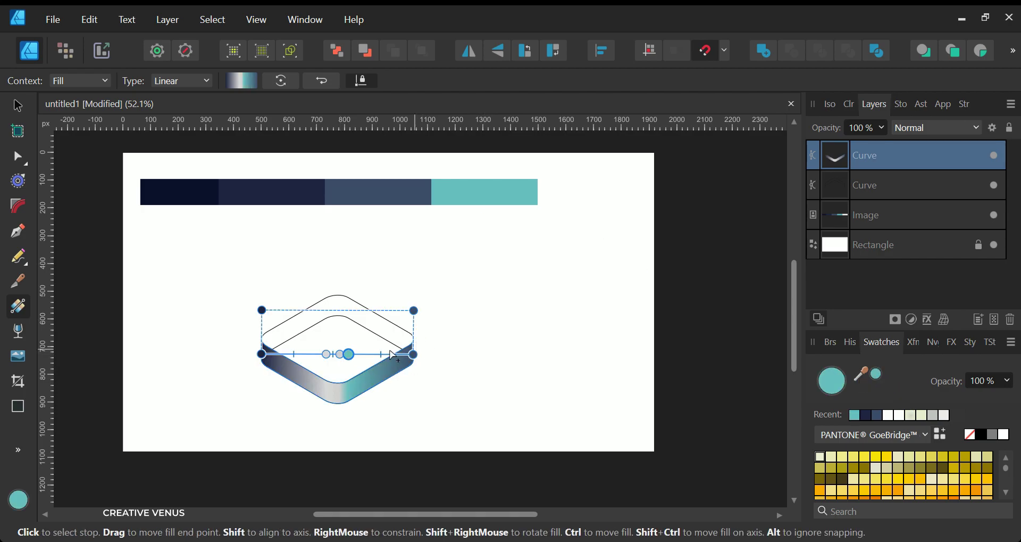
Recolour the next gradient stop slate blue from the strip, then select both box curves.
click(326, 353)
click(576, 254)
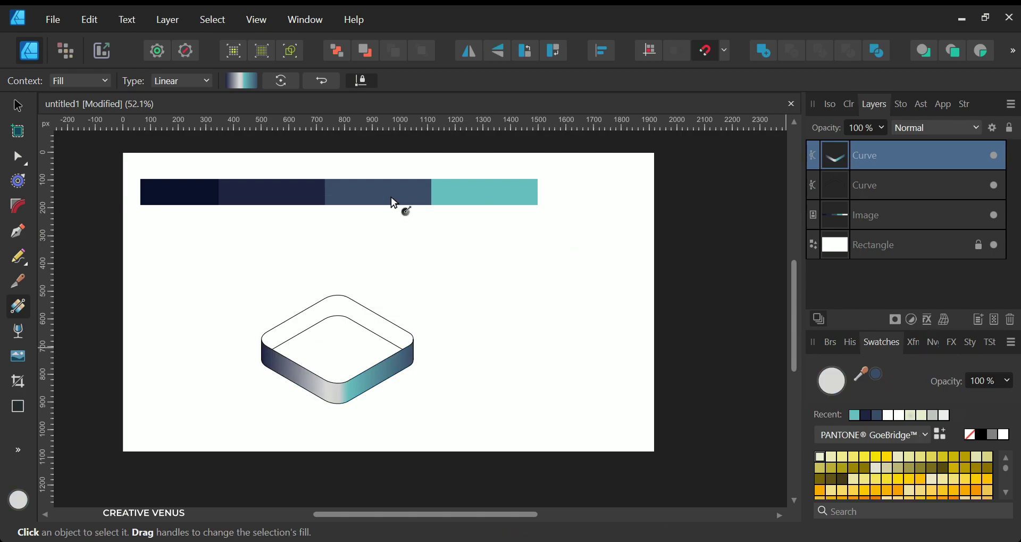
drag(393, 198, 392, 199)
click(877, 375)
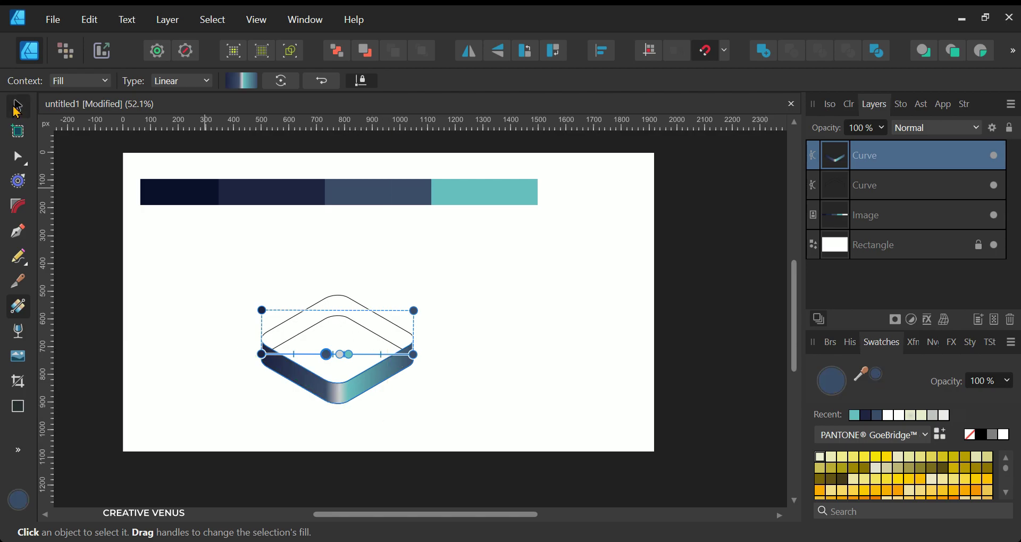
key(v)
click(462, 440)
drag(493, 433, 210, 264)
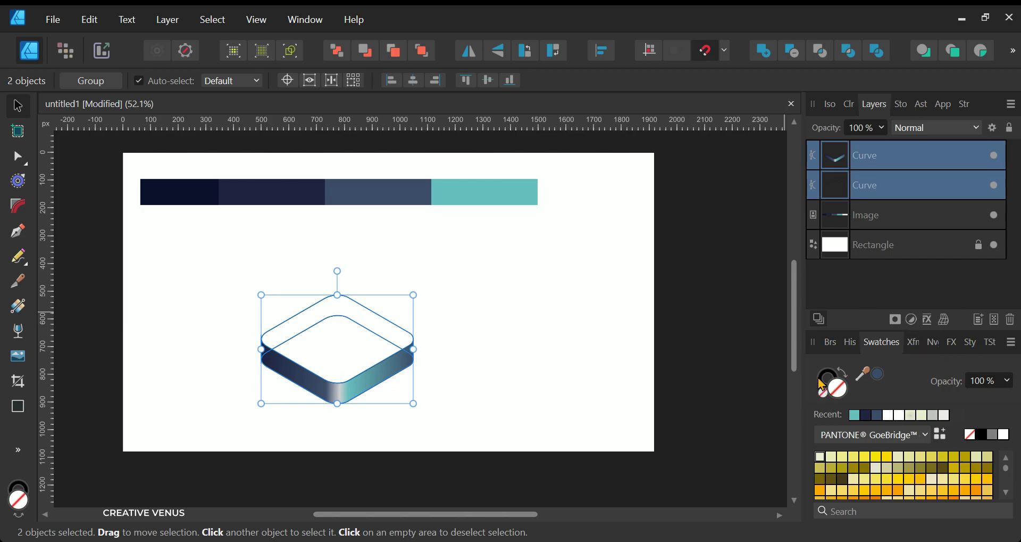
Marquee-select the rim and side curves and set their stroke to None.
click(823, 394)
click(547, 379)
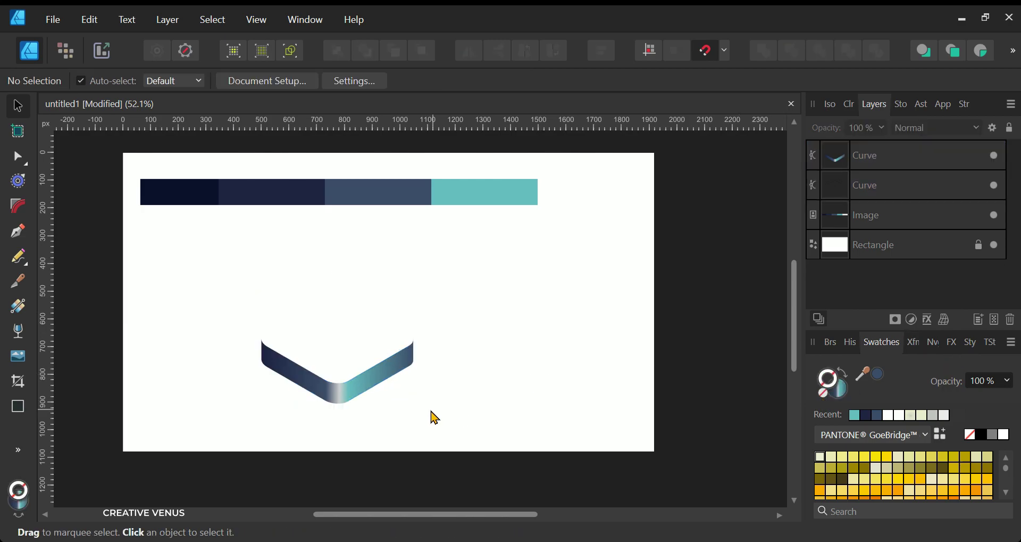
click(359, 327)
click(196, 283)
drag(215, 280, 493, 367)
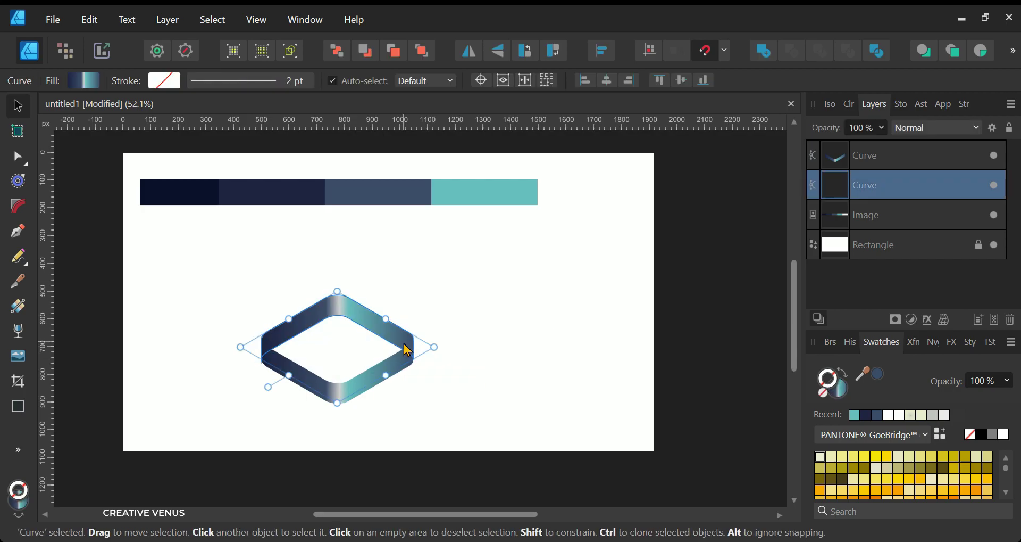
click(508, 392)
Check the upper rim curve's blend mode in Layers and keep it at Normal.
scroll(256, 403, up, 3)
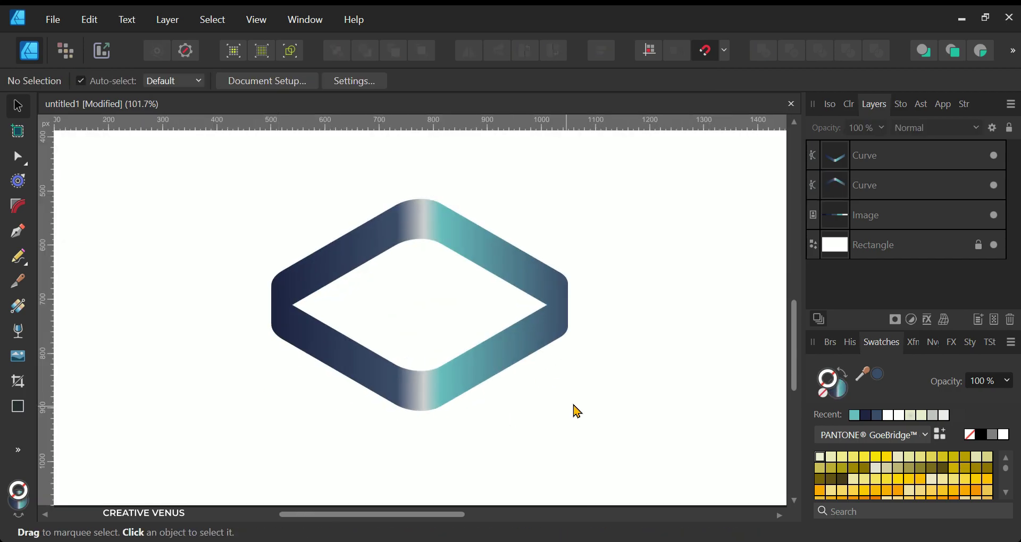
scroll(588, 388, up, 1)
click(435, 196)
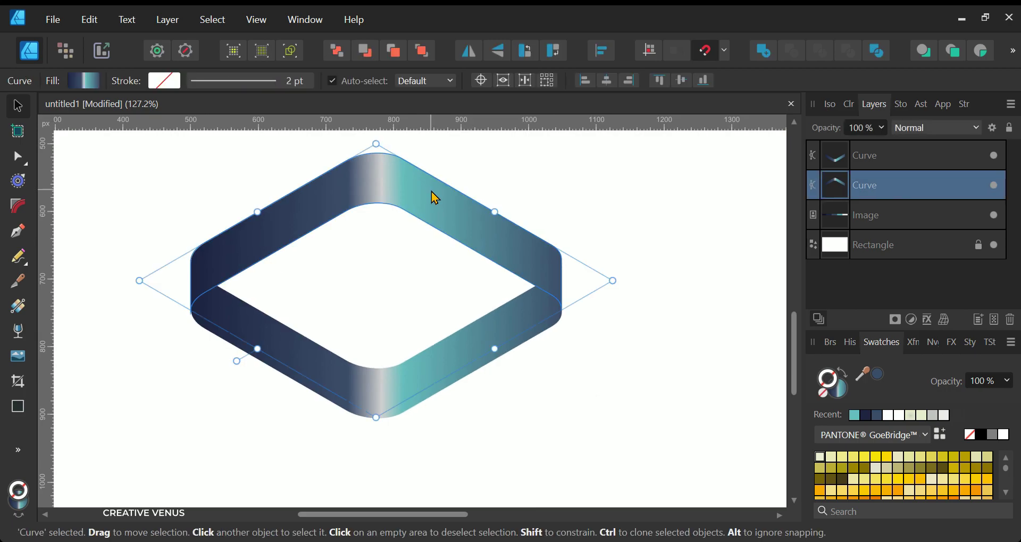
scroll(434, 196, down, 2)
scroll(550, 247, up, 2)
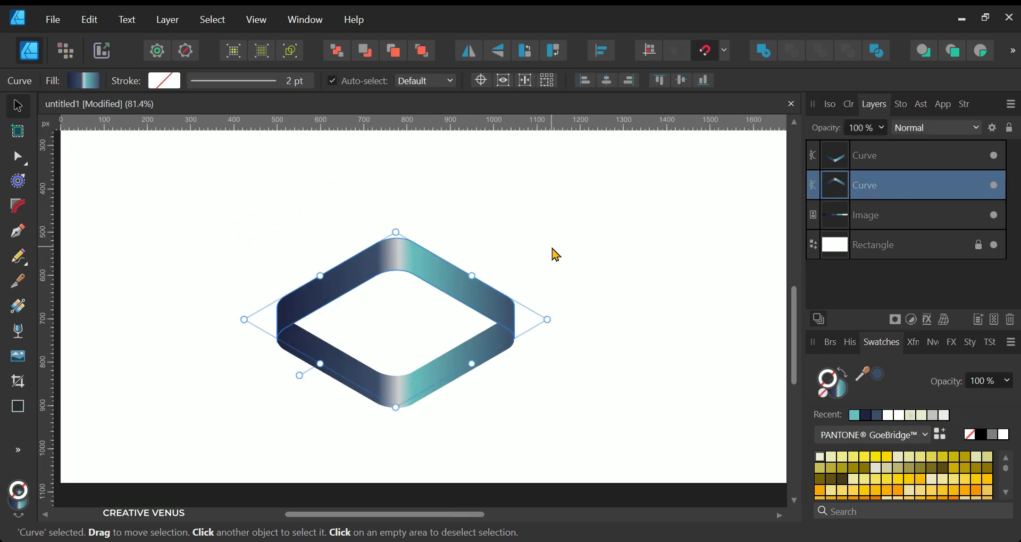
click(977, 129)
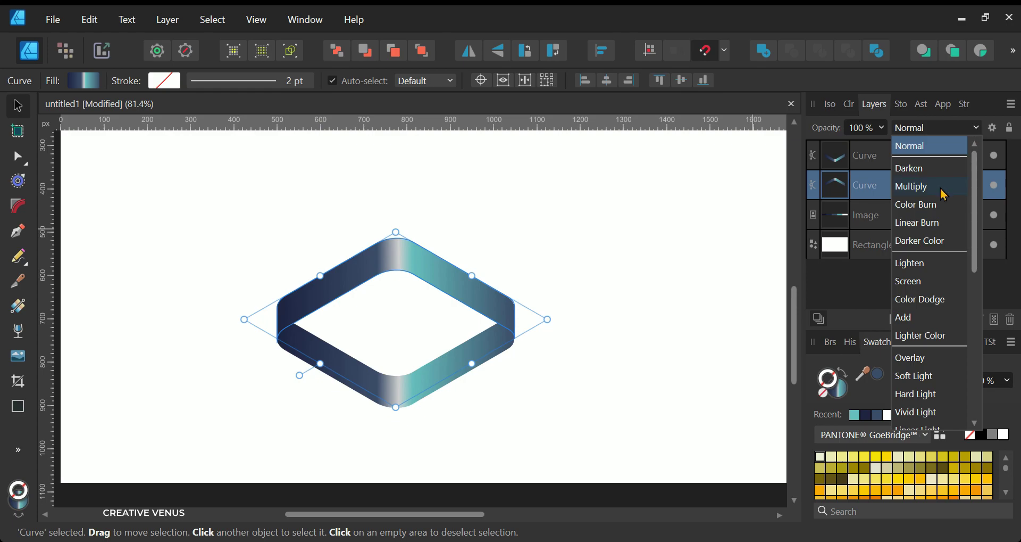
click(538, 219)
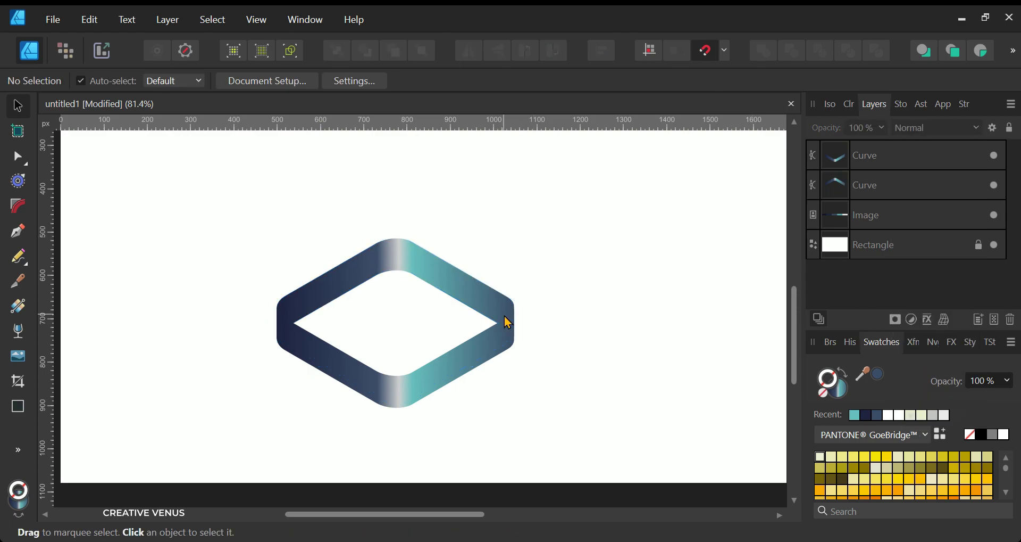
click(442, 376)
Give the gradient diamond Rounded corners at 15 %.
click(517, 240)
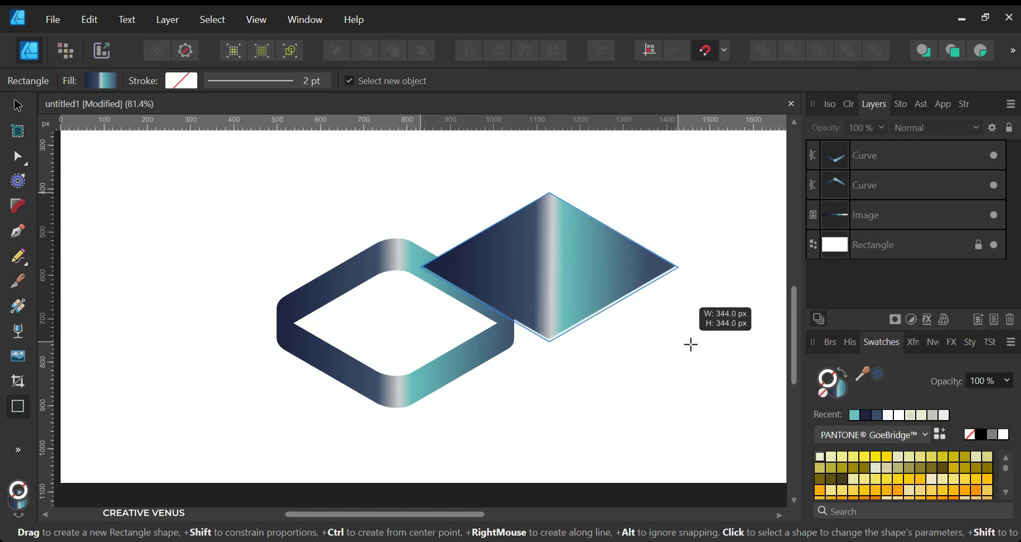
key(v)
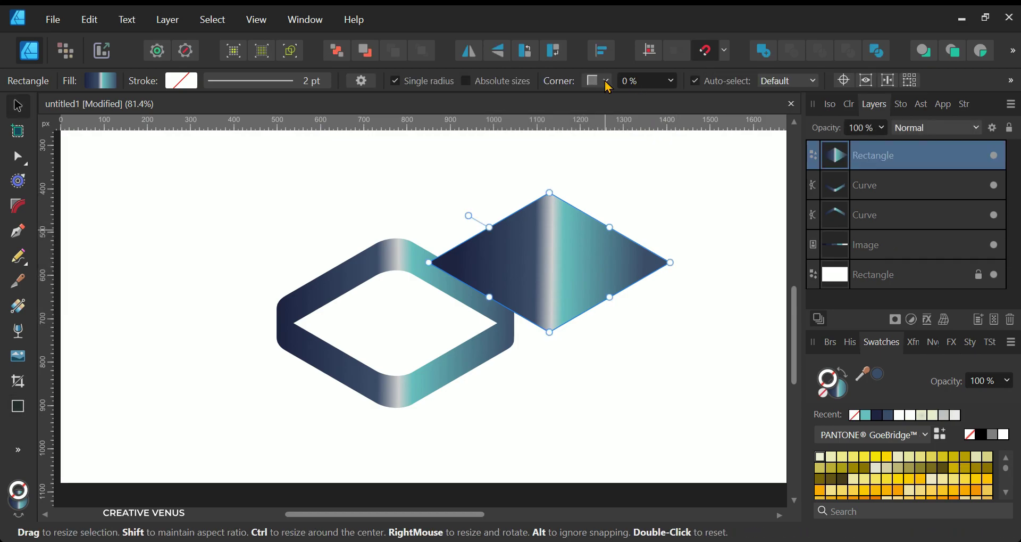
click(607, 82)
click(590, 117)
click(686, 81)
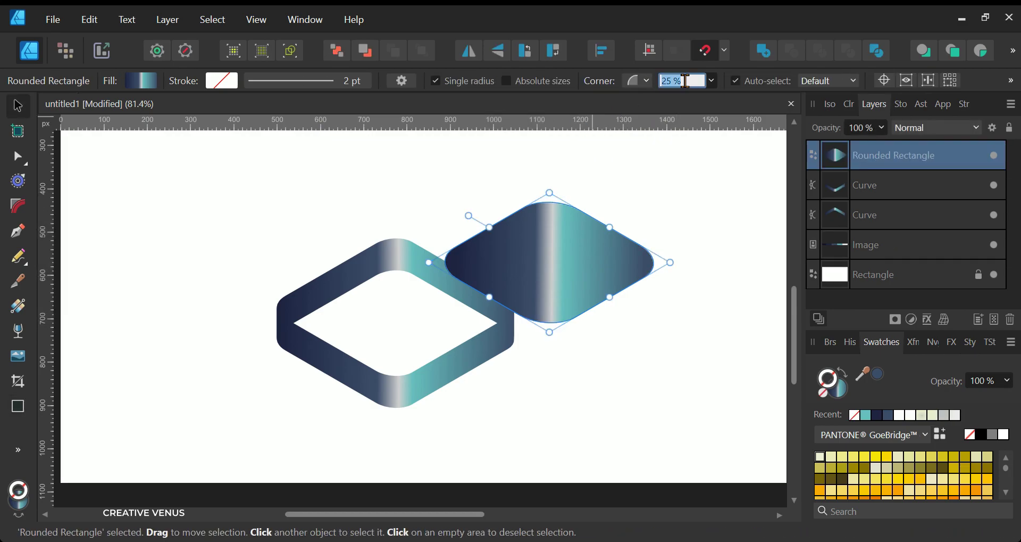
text(15)
key(Return)
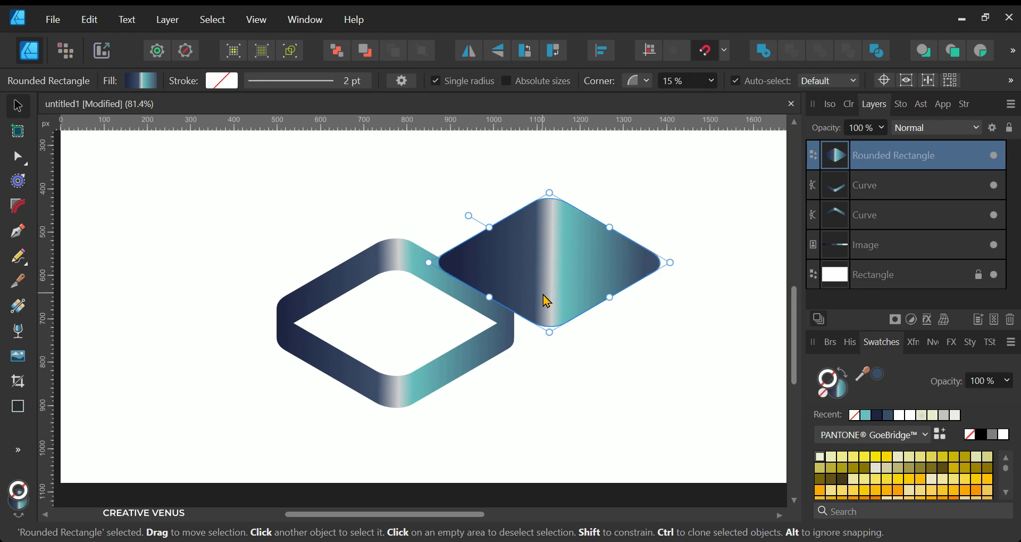
Move the rounded diamond onto the ring and enlarge it to 352 px across.
drag(591, 282, 439, 330)
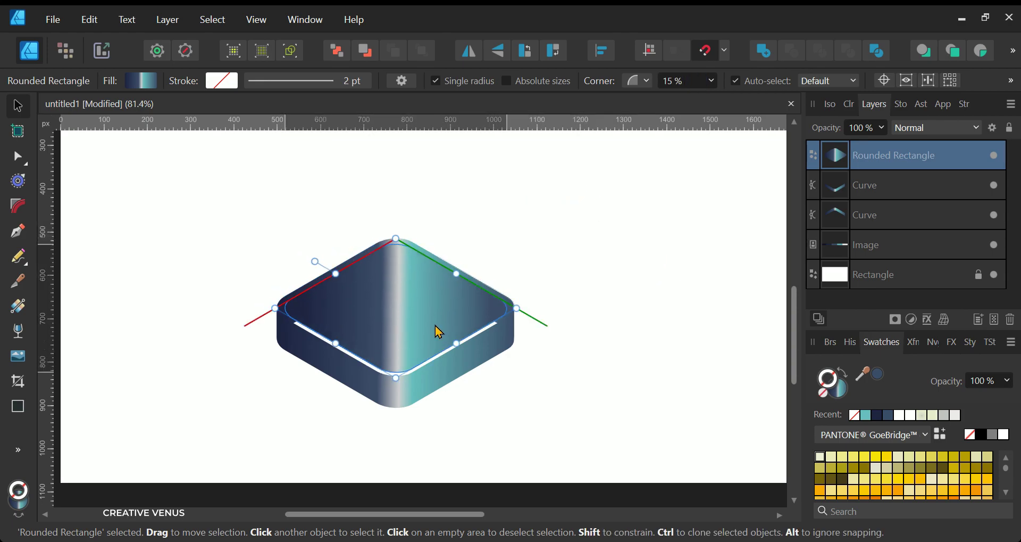
scroll(429, 303, up, 2)
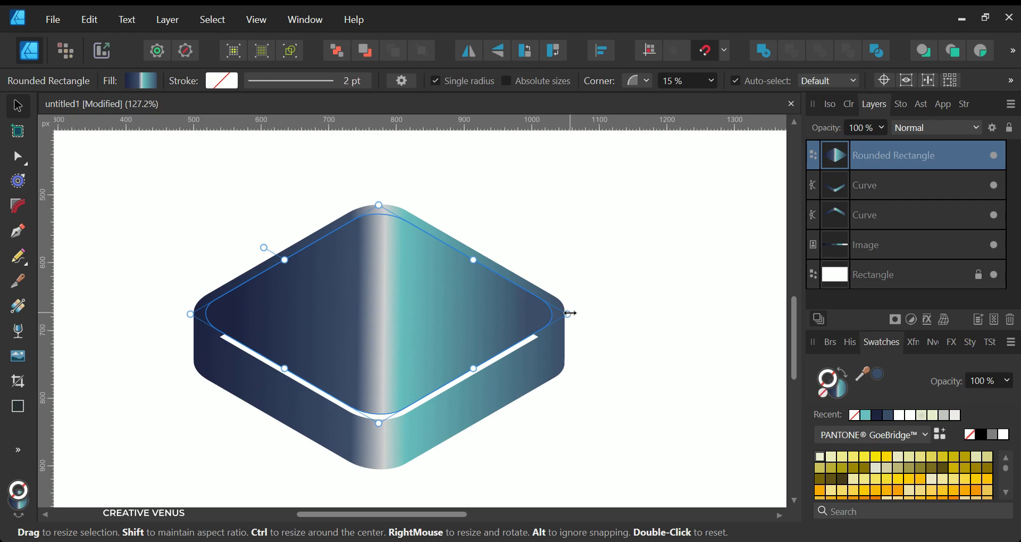
drag(572, 313, 586, 313)
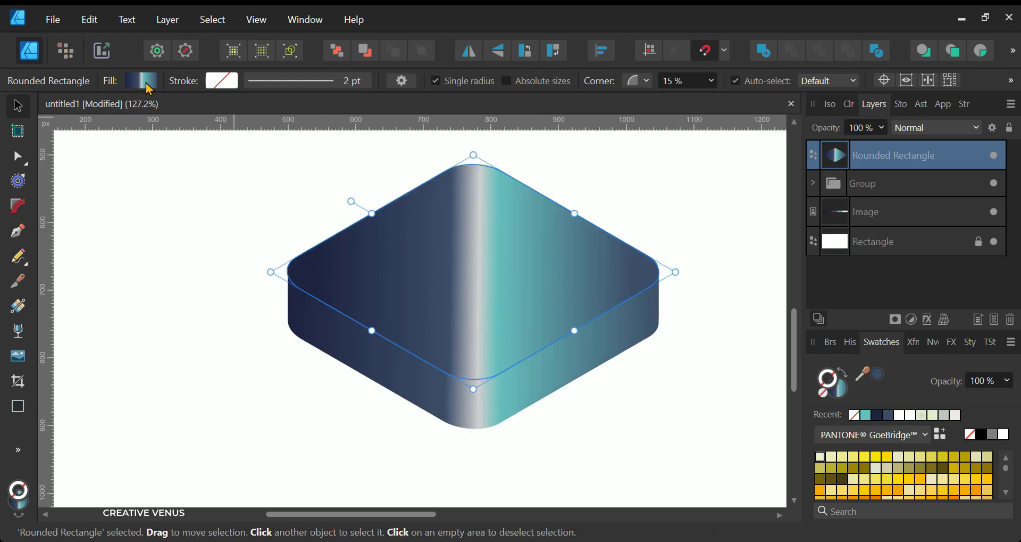
Change the top face's fill gradient type to Radial.
click(148, 89)
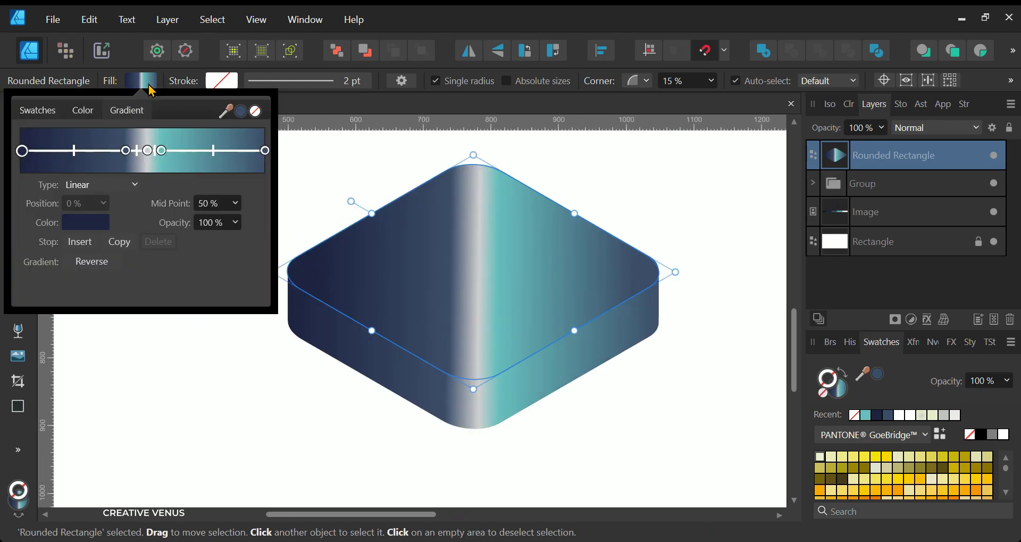
click(106, 187)
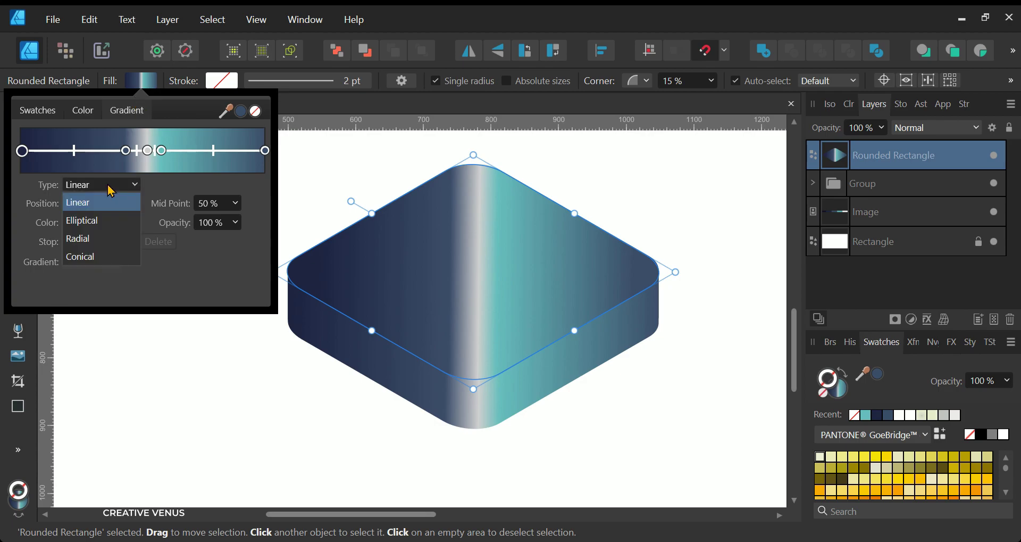
click(92, 241)
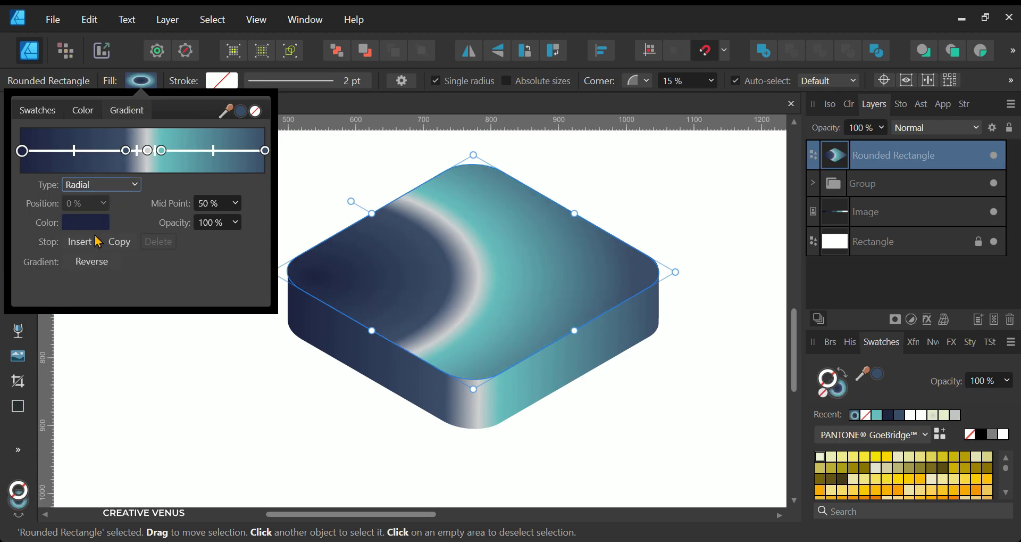
click(680, 258)
Adjust the radial gradient's spread and stops, brightening the light stop to white.
key(g)
scroll(411, 298, down, 3)
click(468, 284)
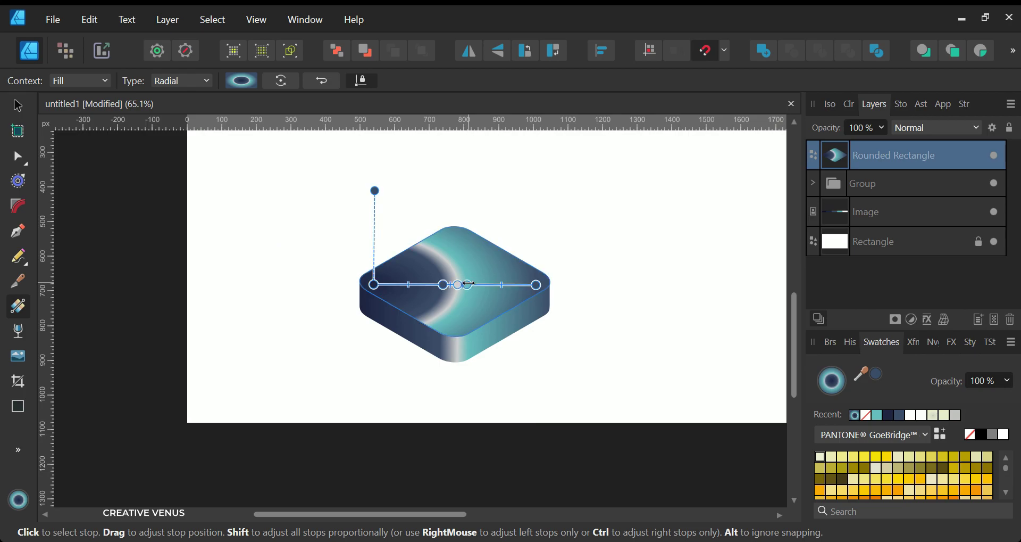
mouse_move(536, 285)
mouse_down()
mouse_move(628, 283)
mouse_move(551, 286)
mouse_up()
drag(448, 286, 419, 288)
click(465, 285)
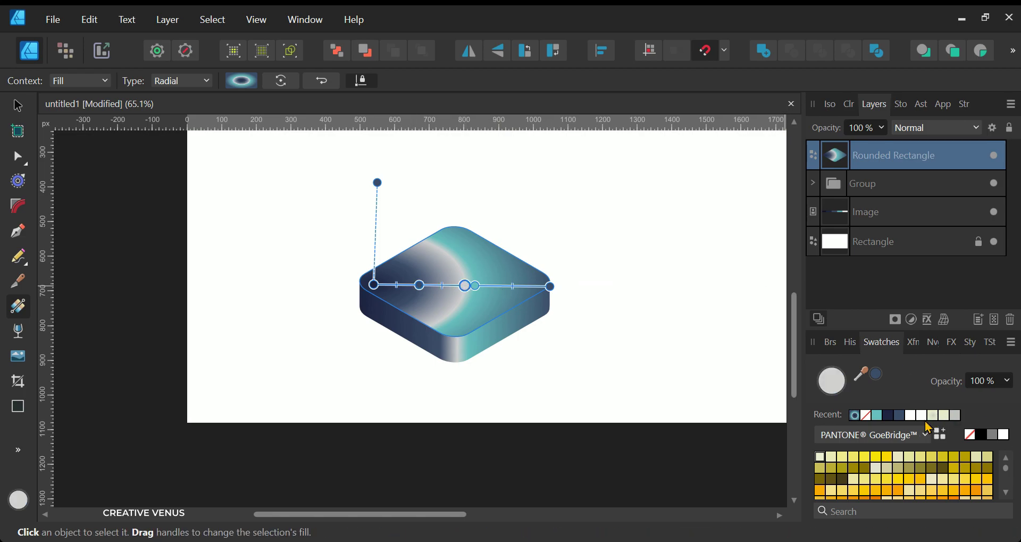
click(925, 417)
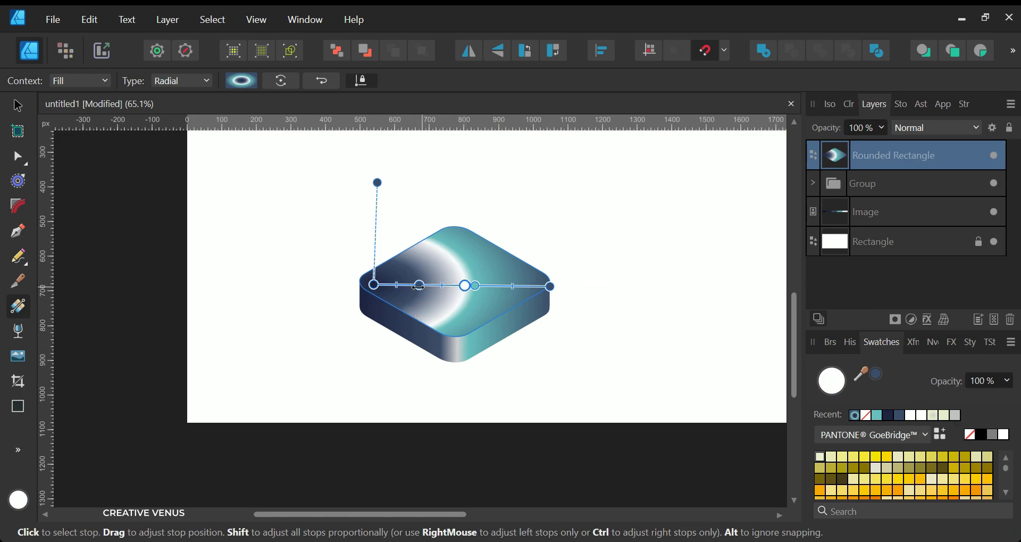
drag(420, 286, 456, 285)
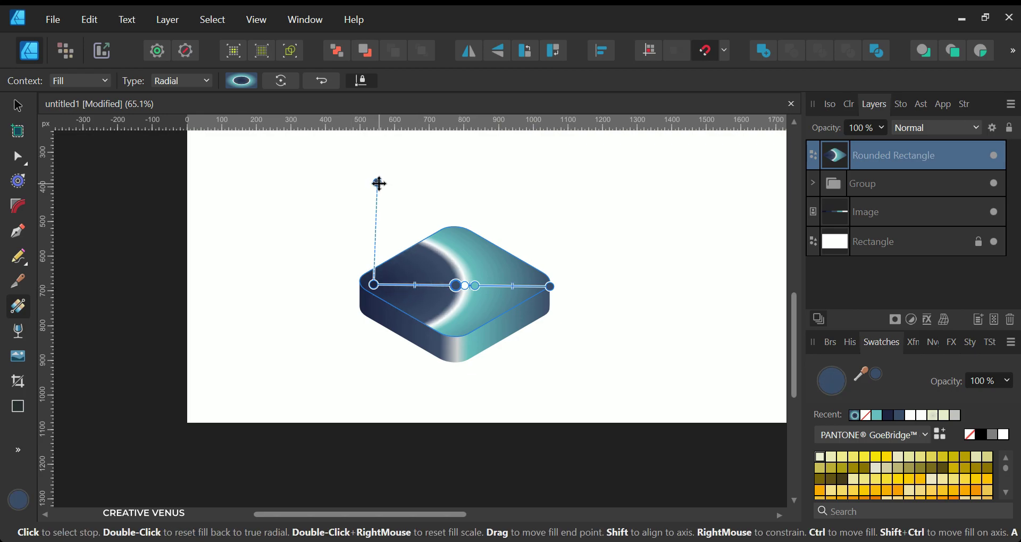
drag(378, 183, 367, 121)
key(ctrl+z)
scroll(396, 327, up, 3)
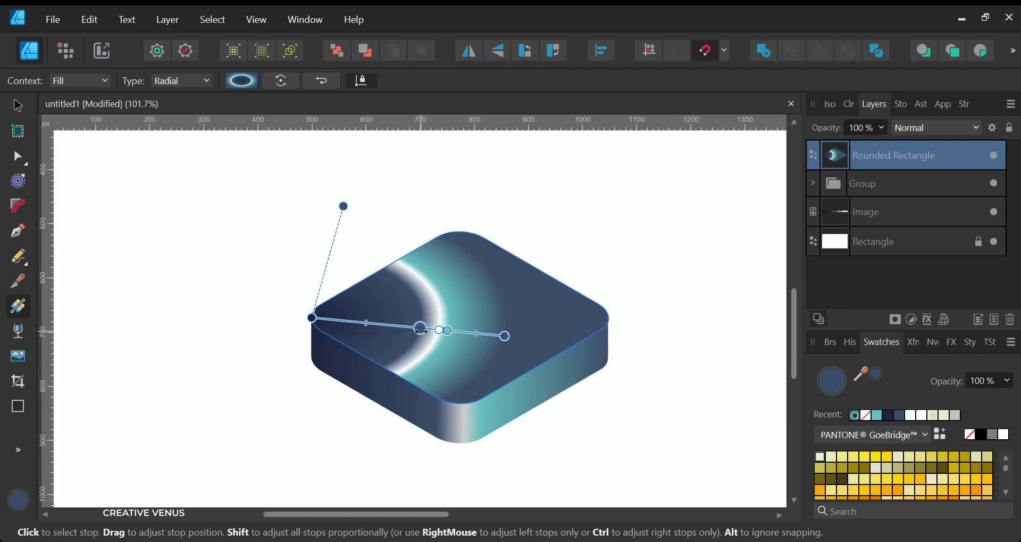
Delete the white and dark stops and stretch the teal gradient to the right edge.
click(439, 329)
key(Delete)
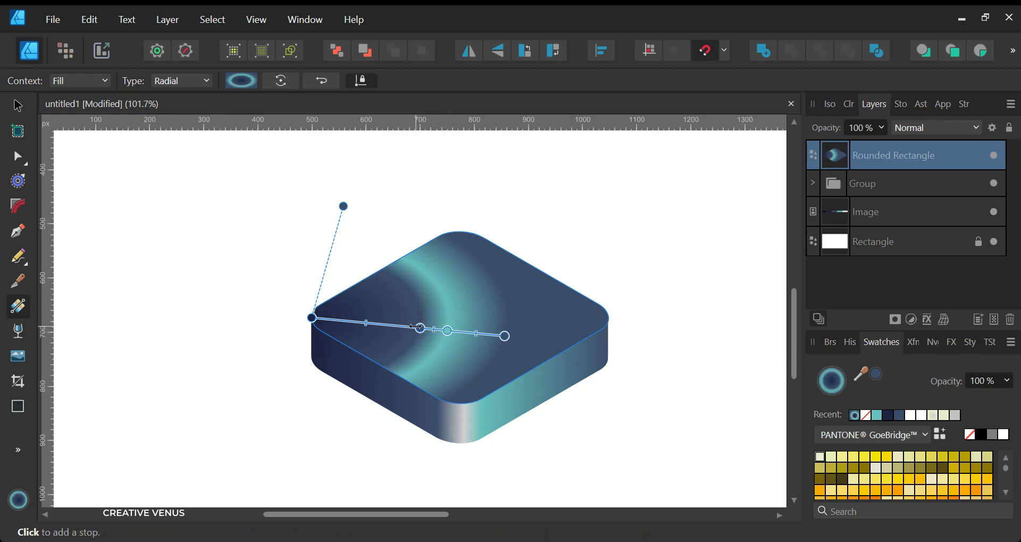
click(421, 328)
key(Delete)
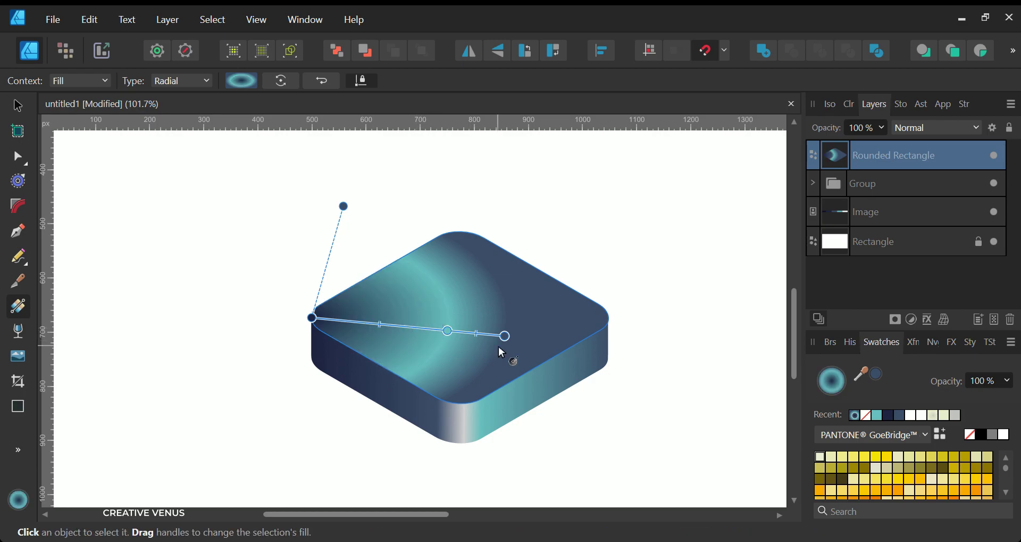
drag(506, 336, 610, 320)
click(661, 399)
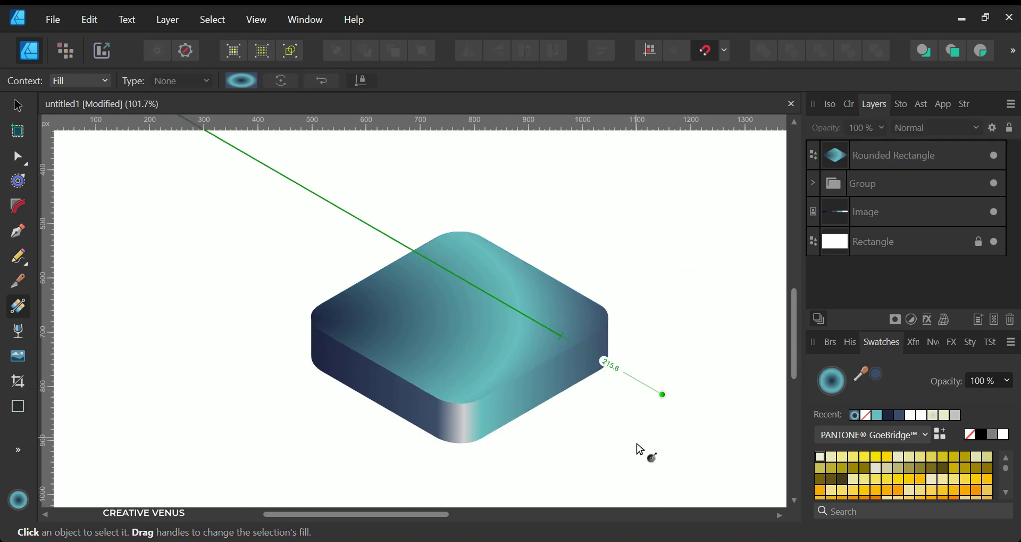
scroll(534, 377, down, 2)
key(v)
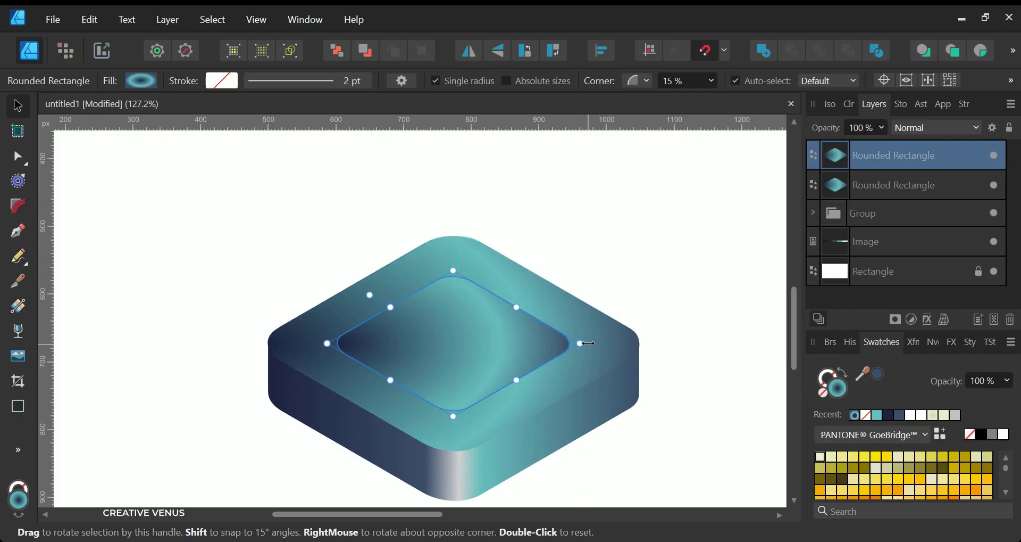
Try subtracting the inner rounded rectangle from the outer one, then undo it.
click(599, 335)
click(449, 348)
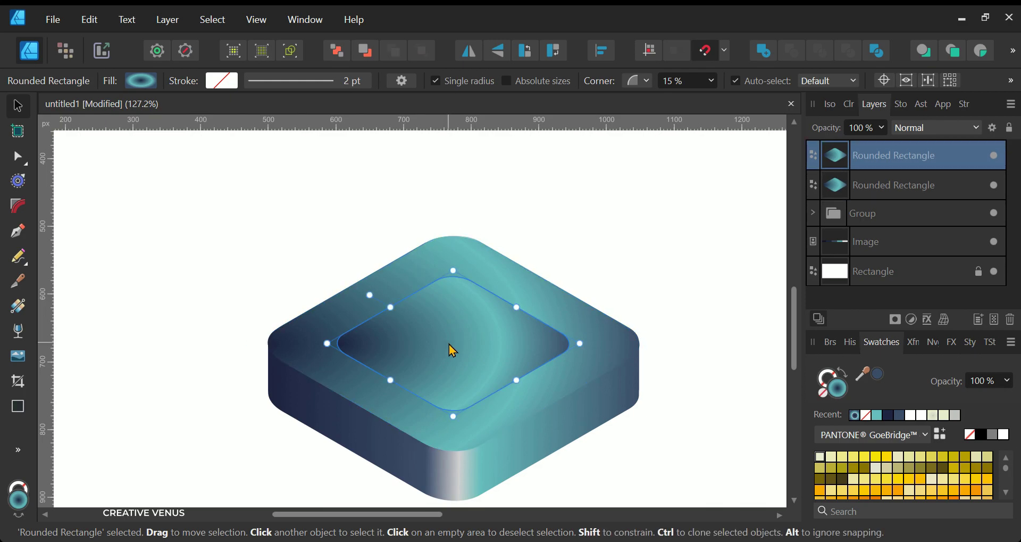
click(586, 326)
shift+click(466, 344)
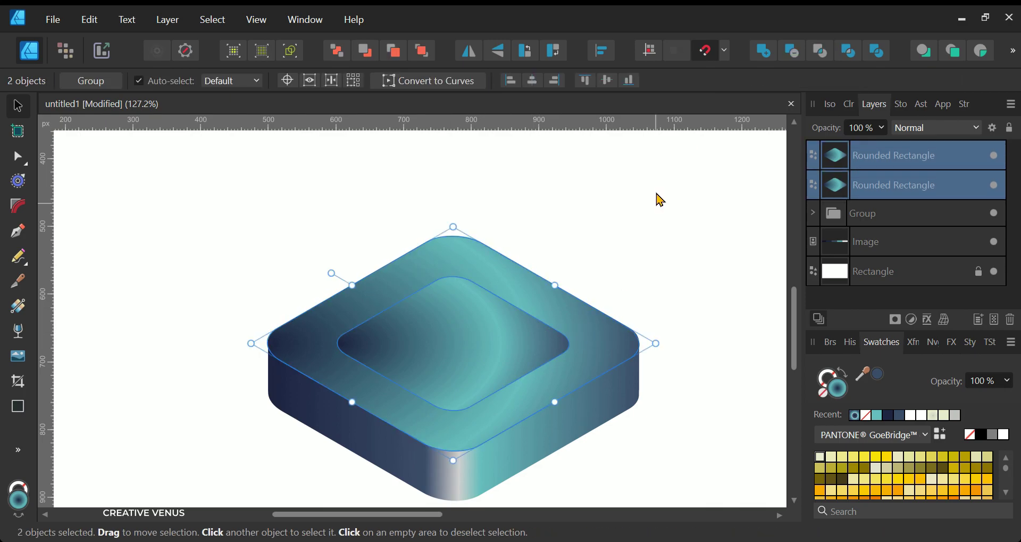
click(792, 51)
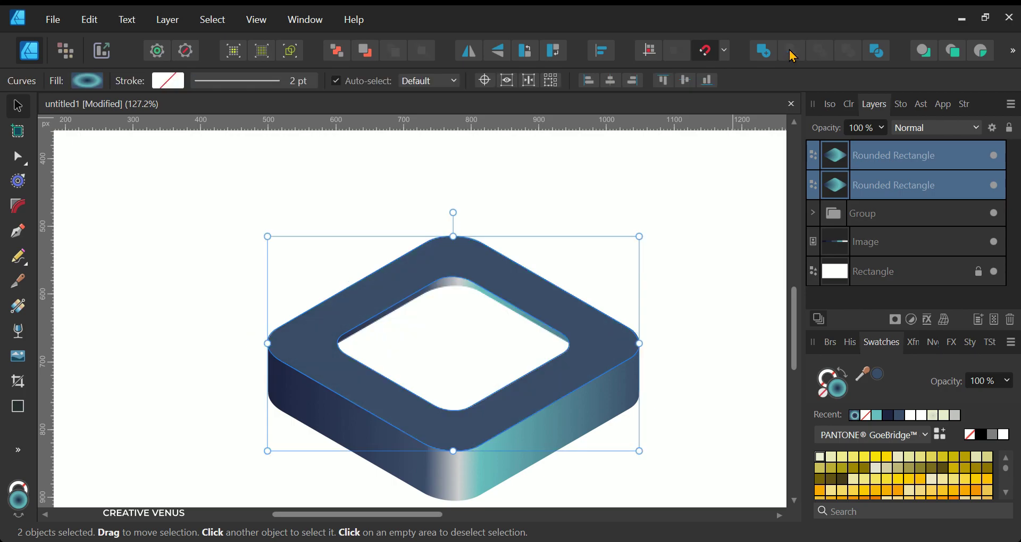
click(731, 275)
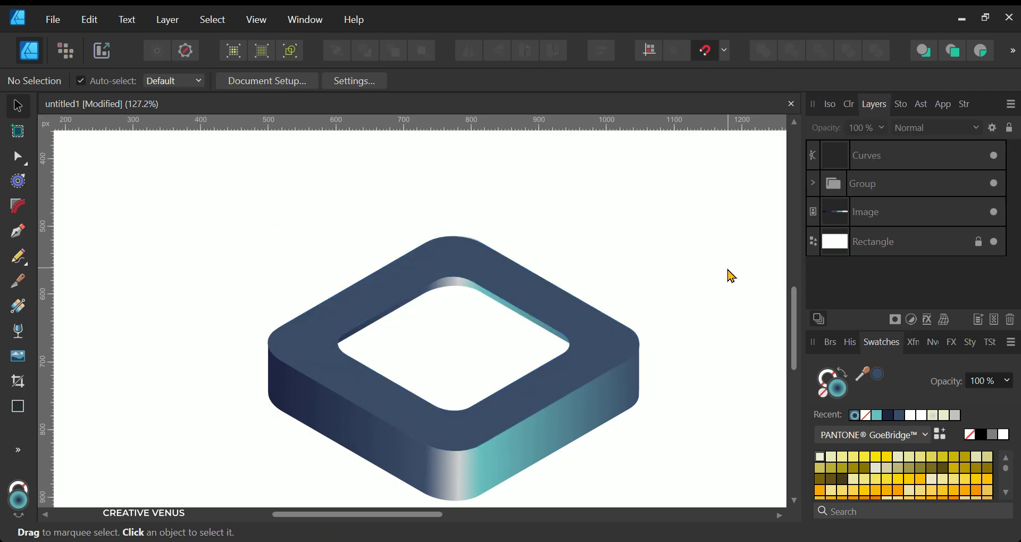
click(516, 428)
key(ctrl+z)
key(ctrl+d)
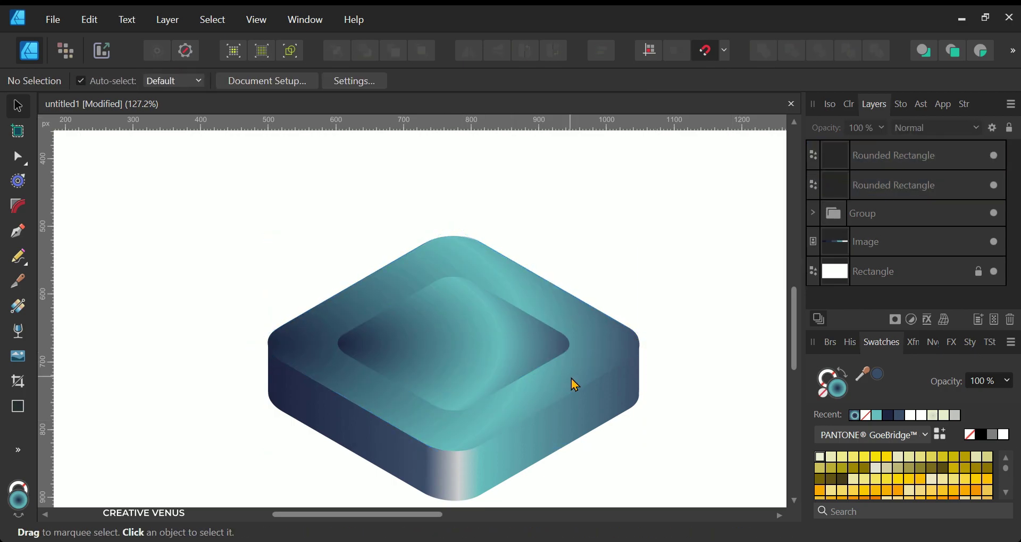
Duplicate the outer rounded rectangle, move the copy down and place it beneath the Group.
click(588, 369)
key(ctrl+j)
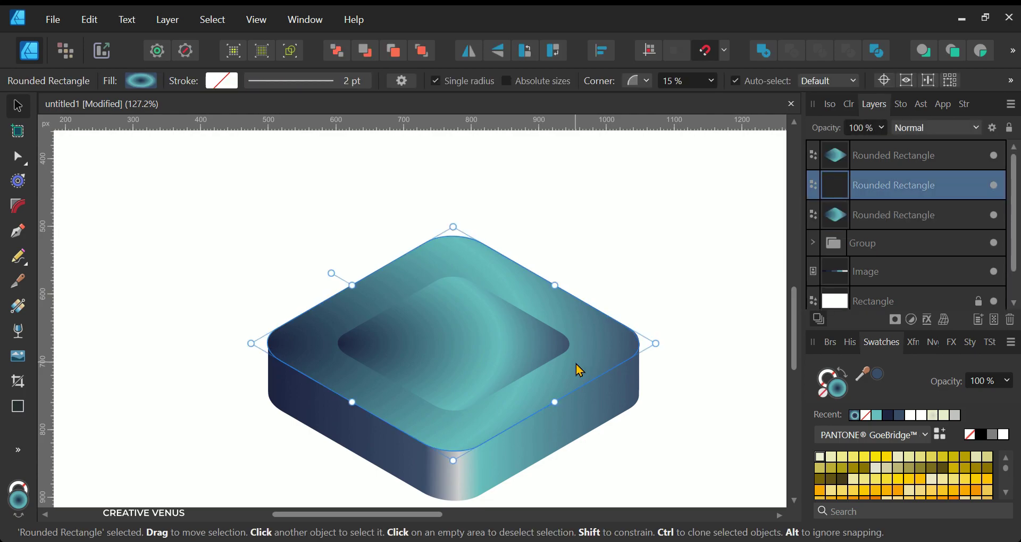
drag(576, 369, 580, 418)
scroll(889, 200, down, 1)
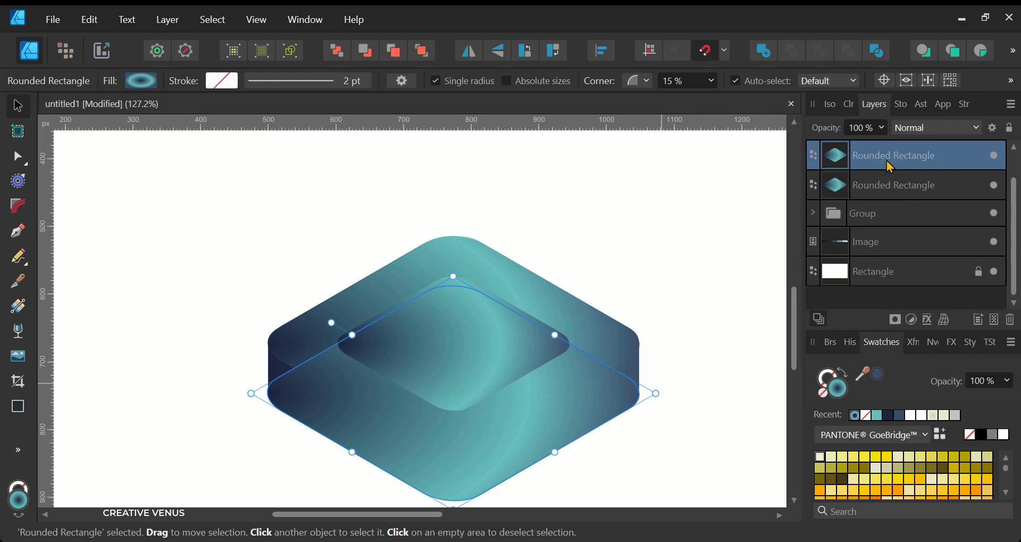
drag(888, 162, 890, 222)
Subtract the inner rounded rectangle from the outer one to create a frame.
click(603, 288)
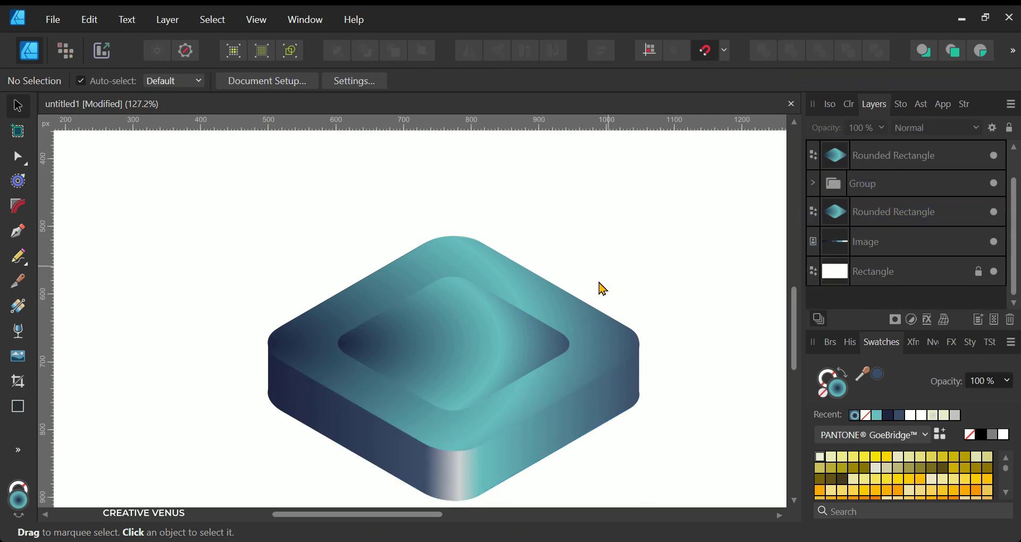
click(539, 301)
shift+click(486, 344)
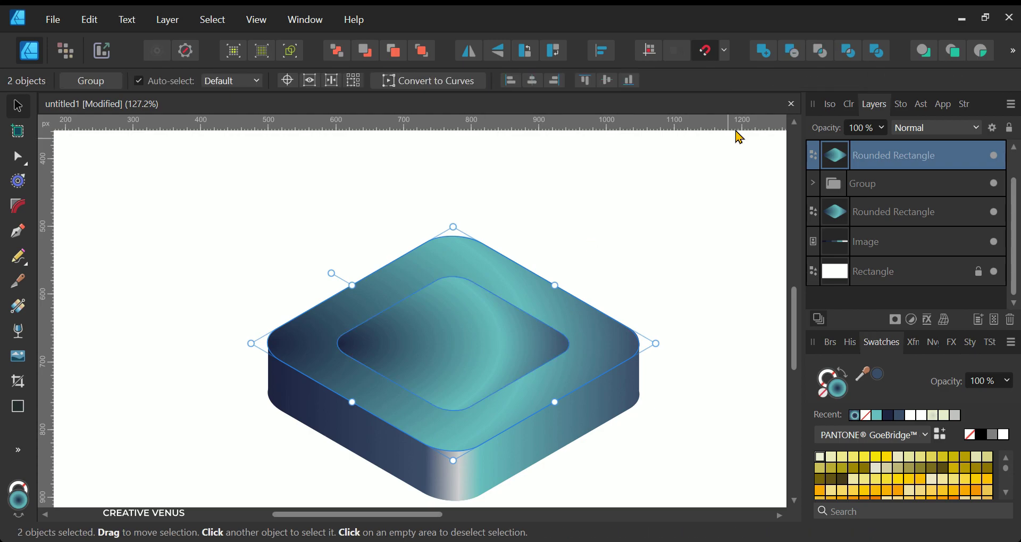
click(796, 51)
key(ctrl+z)
key(ctrl+d)
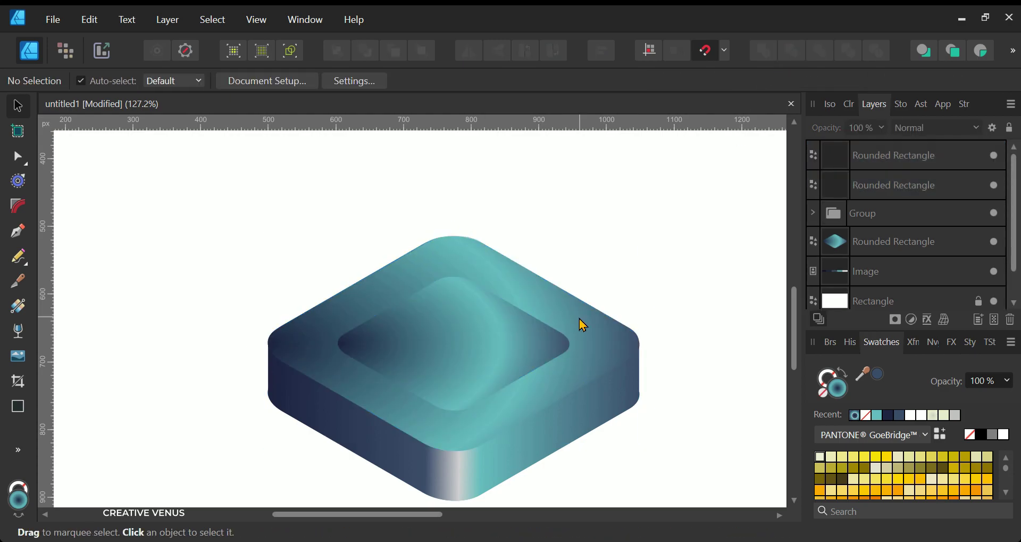
click(583, 324)
shift+click(486, 349)
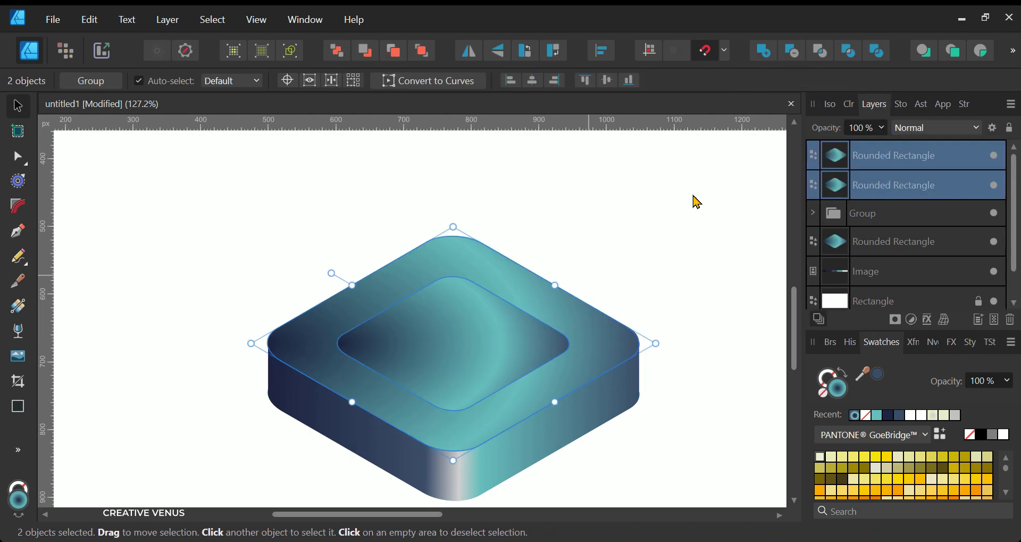
click(793, 54)
key(ctrl+d)
Shrink the inner wall curve around its centre and move the teal panel away.
click(455, 288)
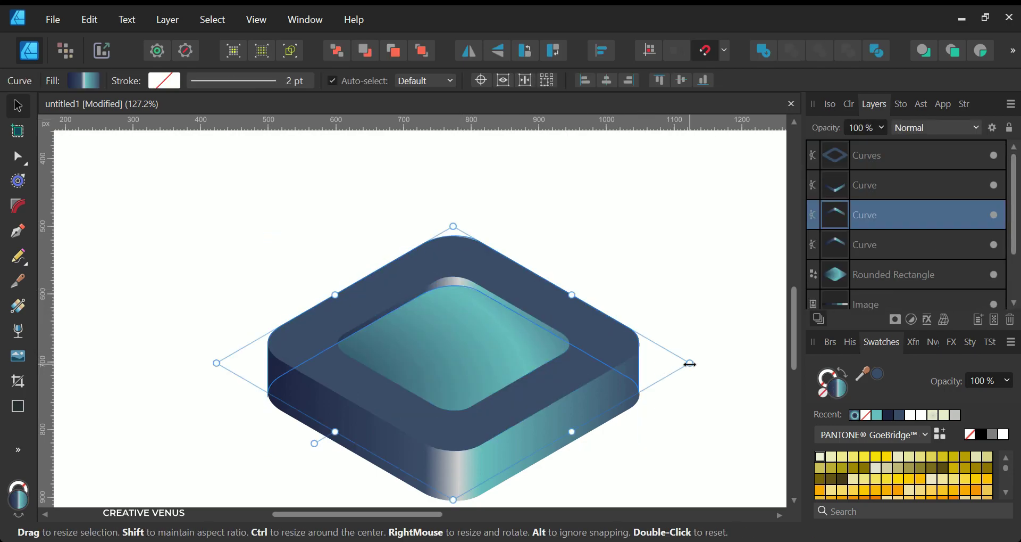
drag(690, 363, 624, 367)
click(730, 425)
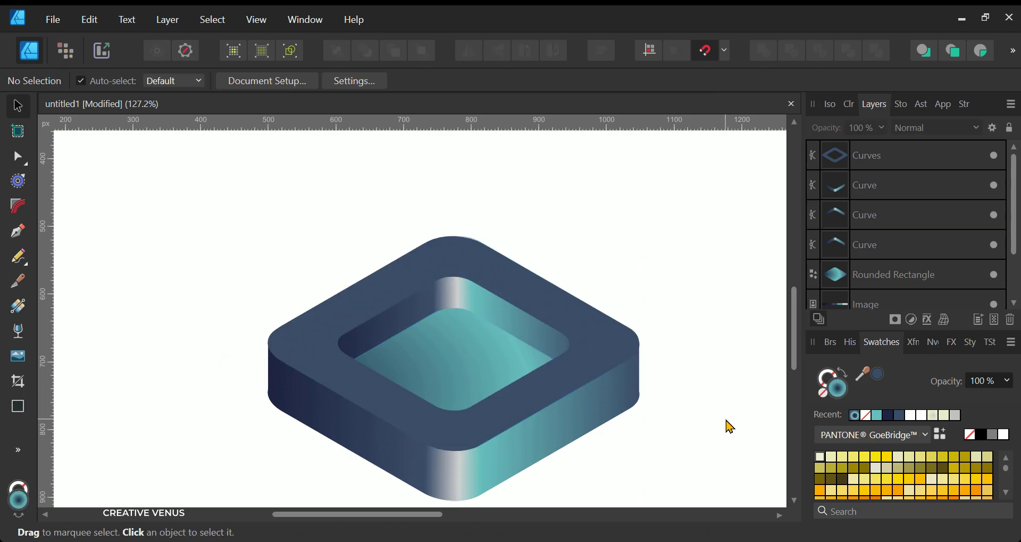
click(459, 375)
drag(461, 373, 624, 201)
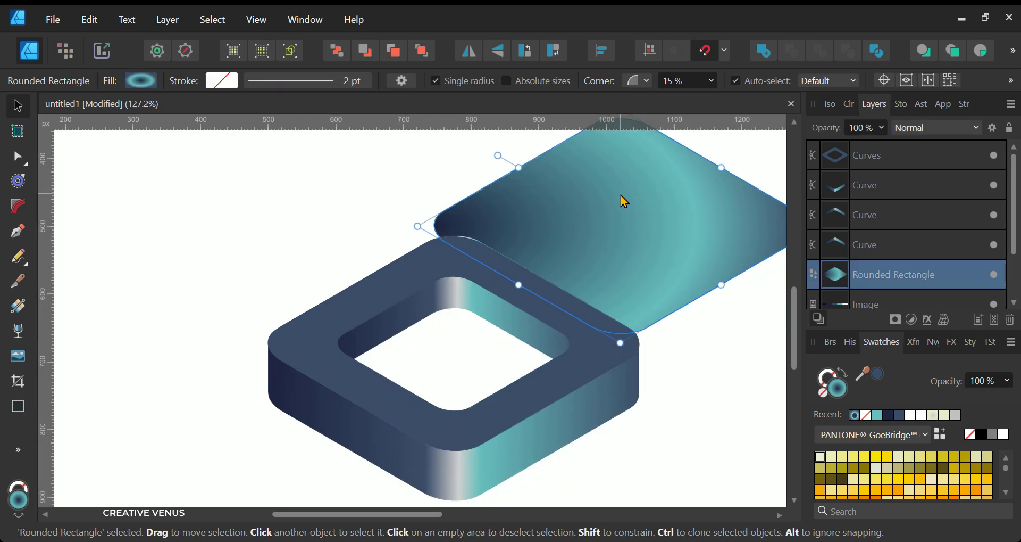
Delete the teal panel and lay a gradient across the frame's top face.
key(Delete)
click(440, 447)
click(22, 311)
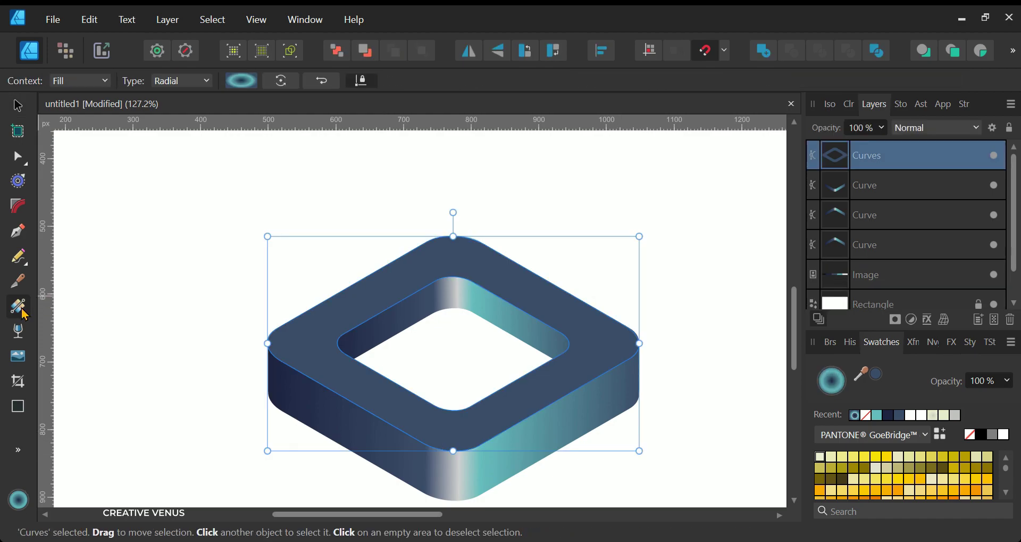
drag(269, 339, 637, 344)
drag(528, 341, 497, 342)
scroll(497, 342, down, 3)
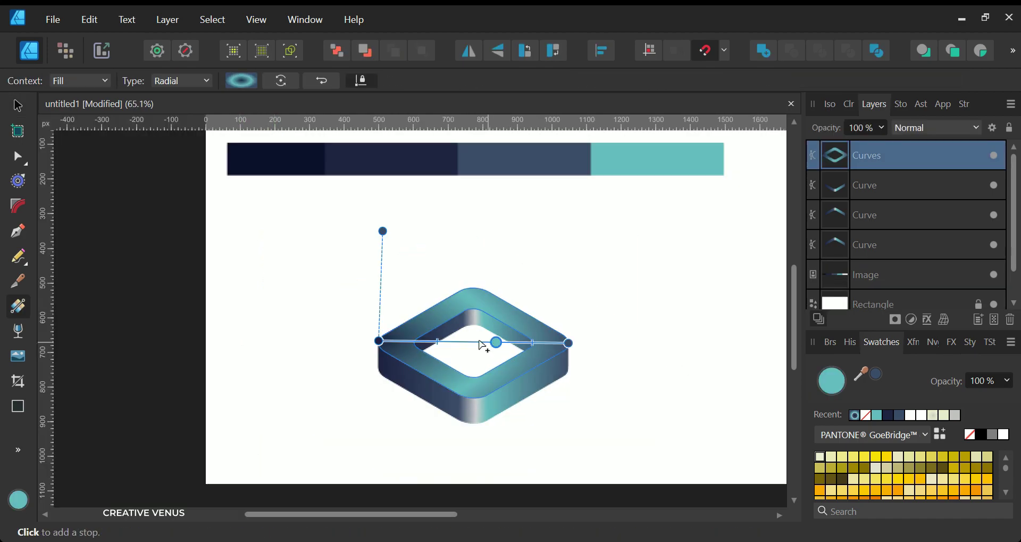
Add a navy stop to the frame gradient and select all four frame parts.
click(447, 341)
key(Escape)
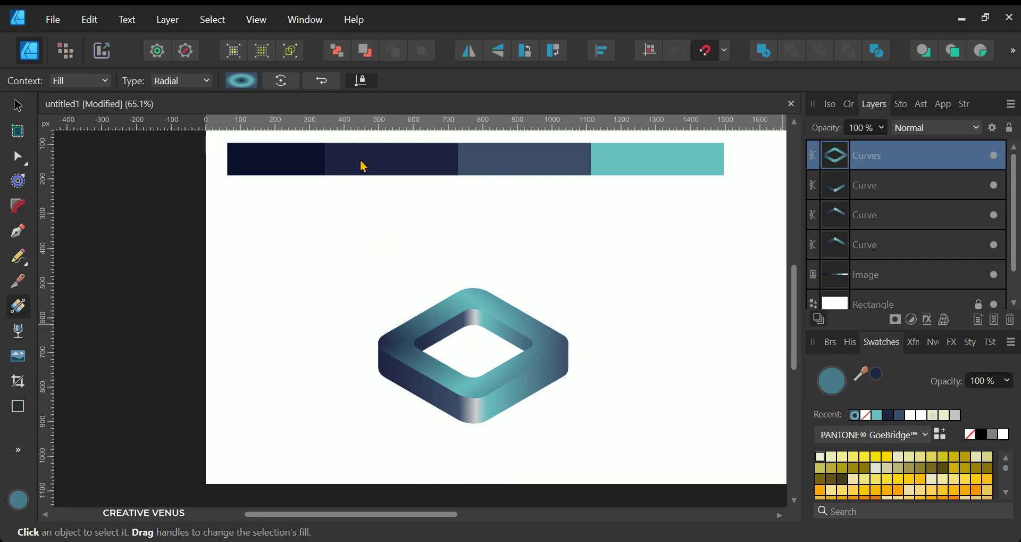
click(876, 374)
drag(444, 341, 424, 342)
key(v)
click(596, 417)
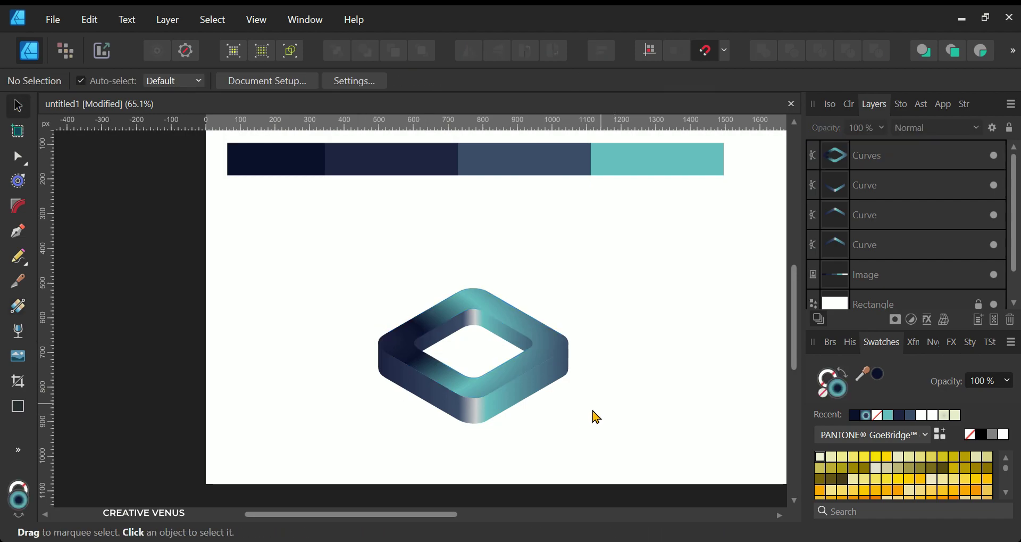
scroll(587, 398, up, 3)
drag(190, 464, 697, 166)
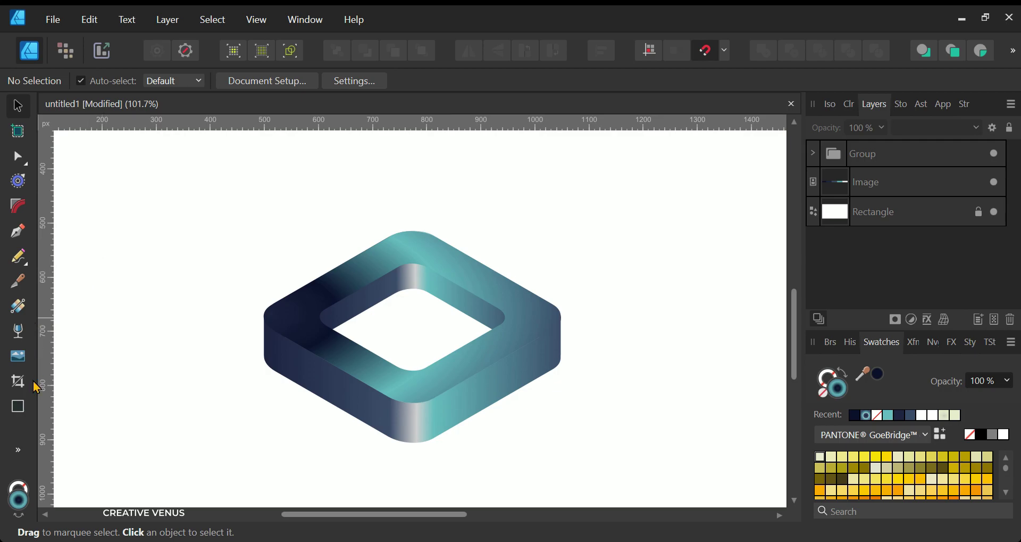
Draw a new rectangle above the frame with 15% rounded corners.
click(17, 406)
drag(272, 224, 525, 414)
click(607, 81)
click(587, 119)
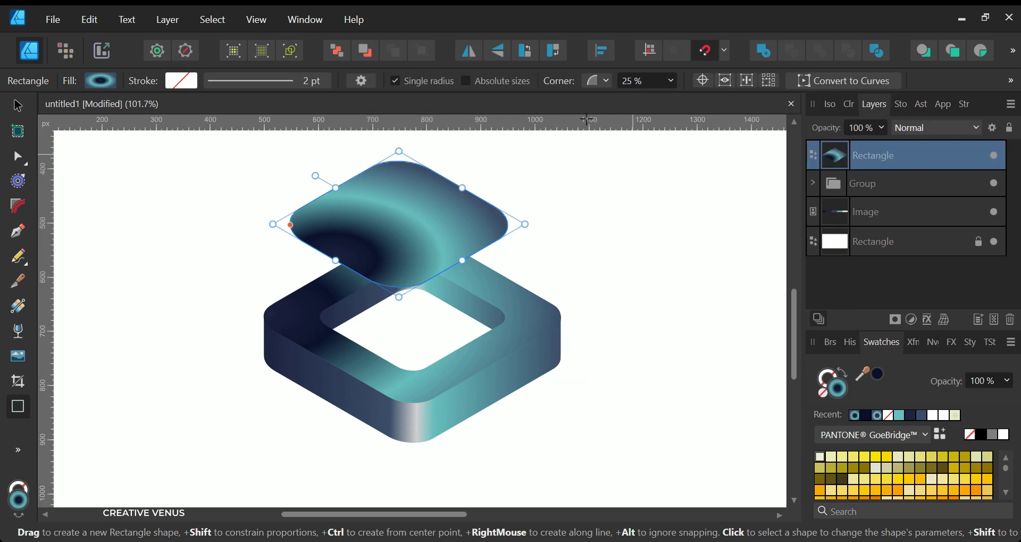
click(652, 80)
text(15)
key(Return)
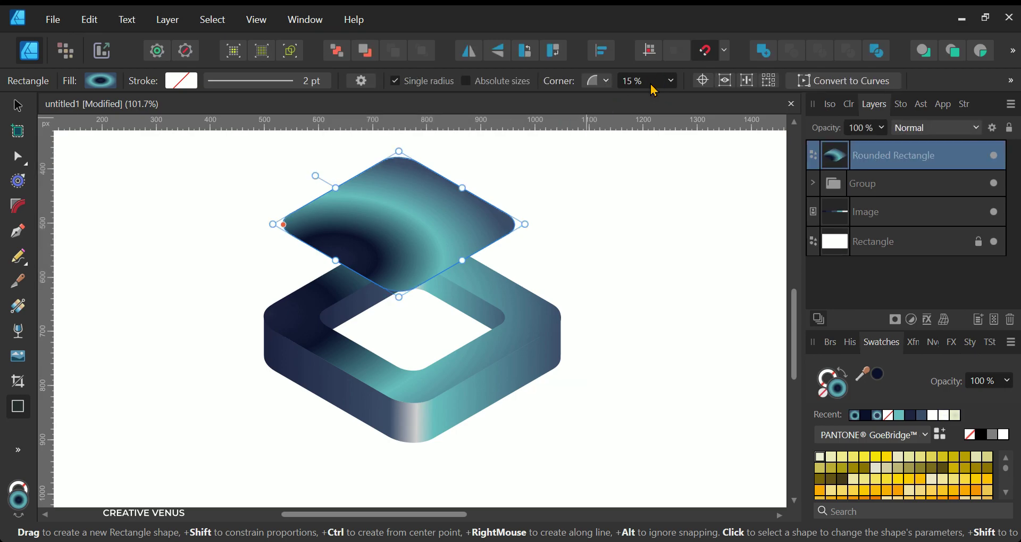
Give the diamond no fill and a teal stroke, then set it onto the ring's top.
click(823, 398)
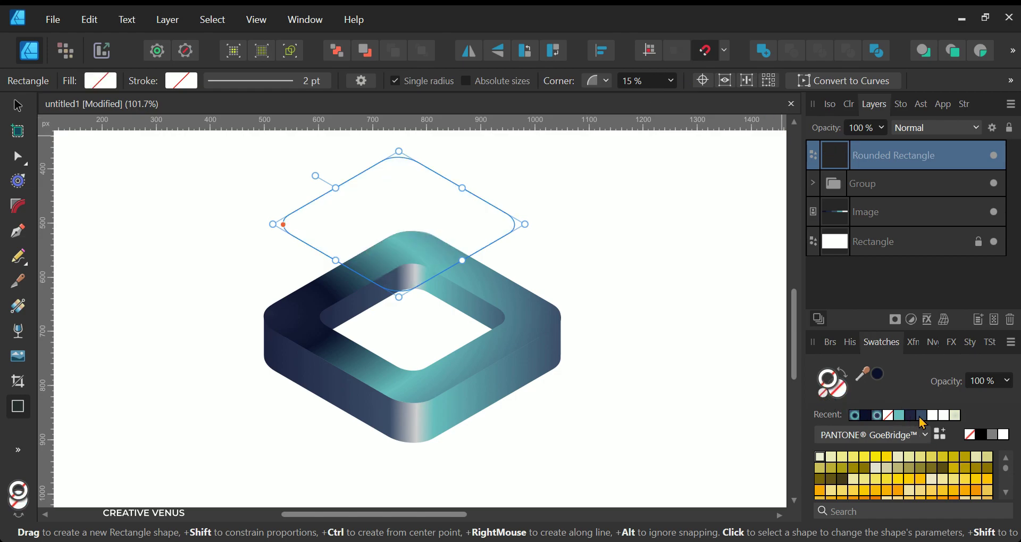
click(903, 422)
key(v)
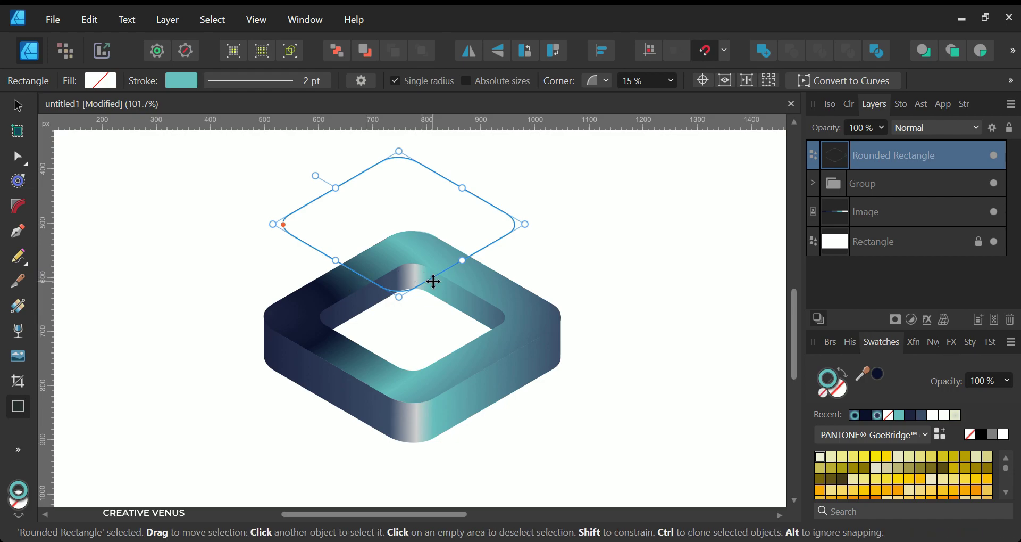
drag(439, 287, 452, 380)
Add a teal Outer Glow with a 0.9 px radius to the outline.
scroll(453, 380, up, 2)
click(952, 342)
scroll(915, 441, down, 3)
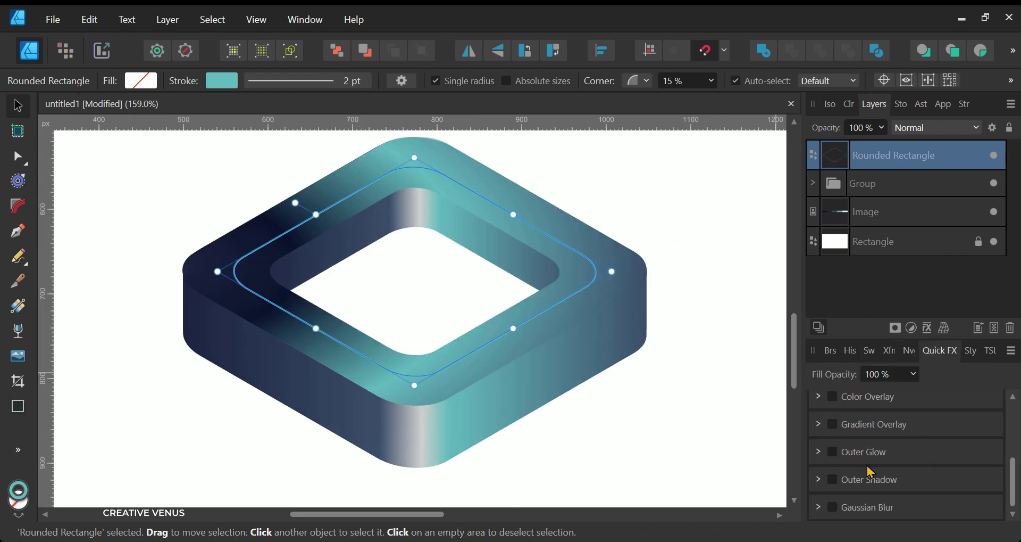
click(845, 452)
click(902, 415)
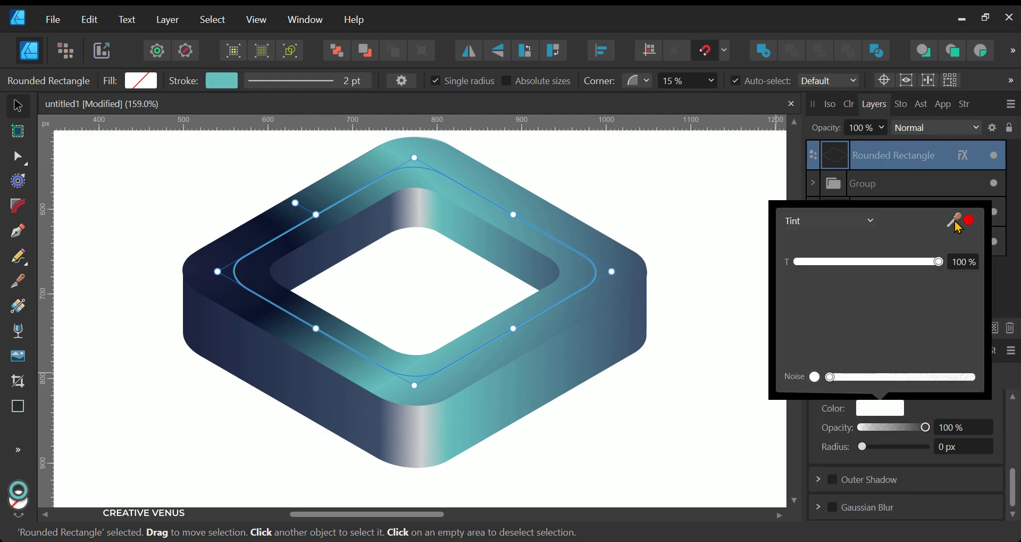
scroll(624, 286, down, 4)
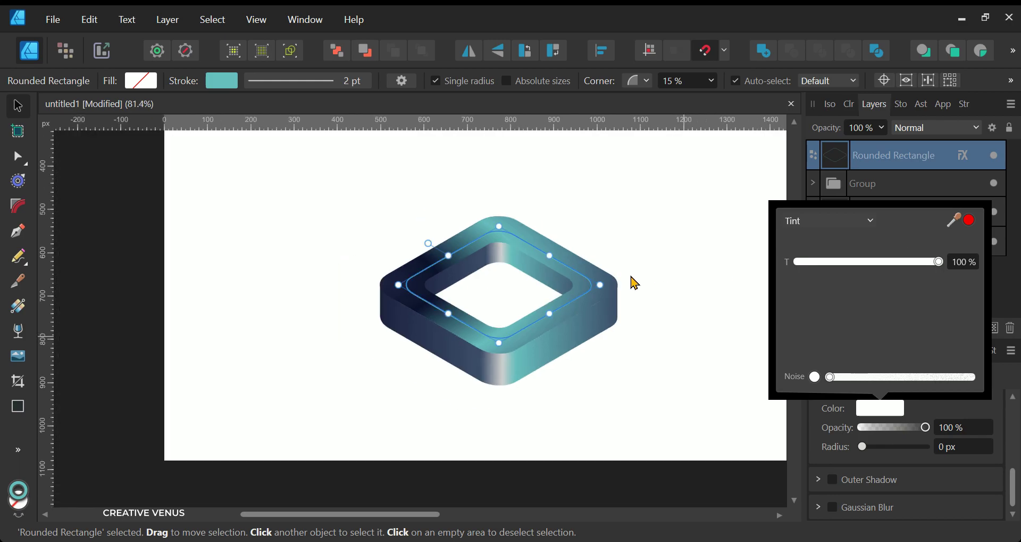
scroll(634, 284, up, 3)
drag(950, 227, 730, 211)
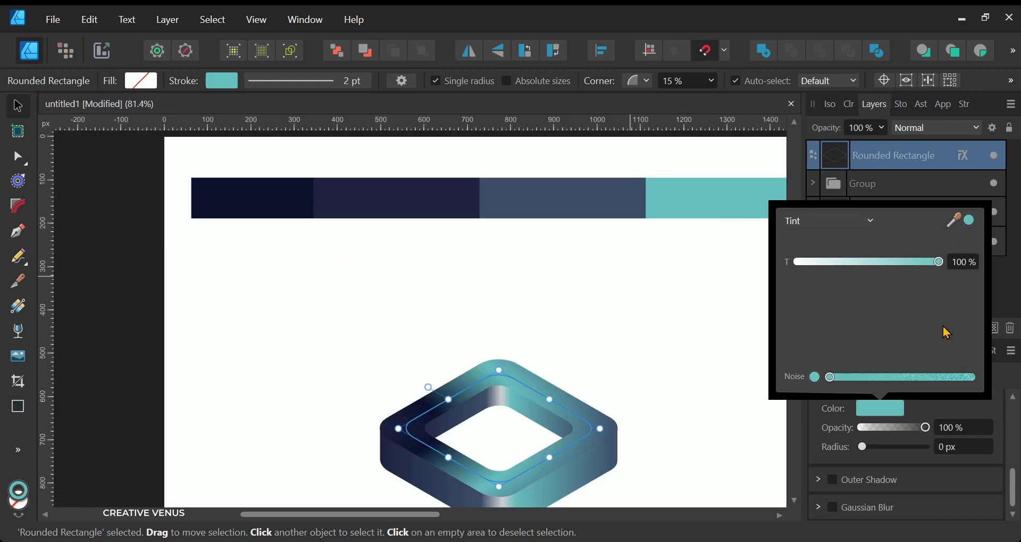
drag(867, 449, 878, 452)
Lower the outline's Fill Opacity to 47%.
click(914, 374)
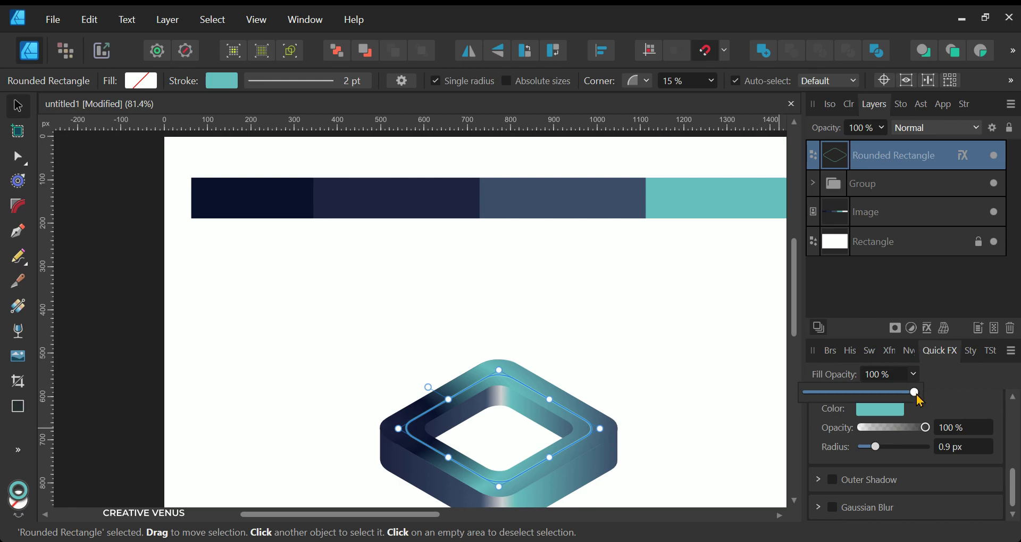
drag(915, 392, 852, 392)
scroll(442, 471, up, 4)
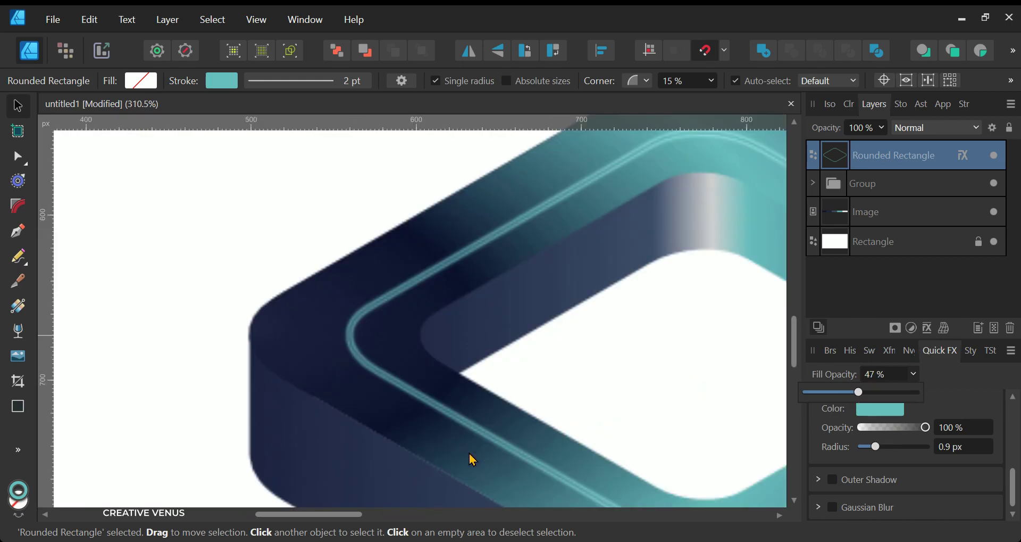
scroll(573, 426, down, 2)
scroll(578, 407, right, 5)
scroll(547, 383, down, 3)
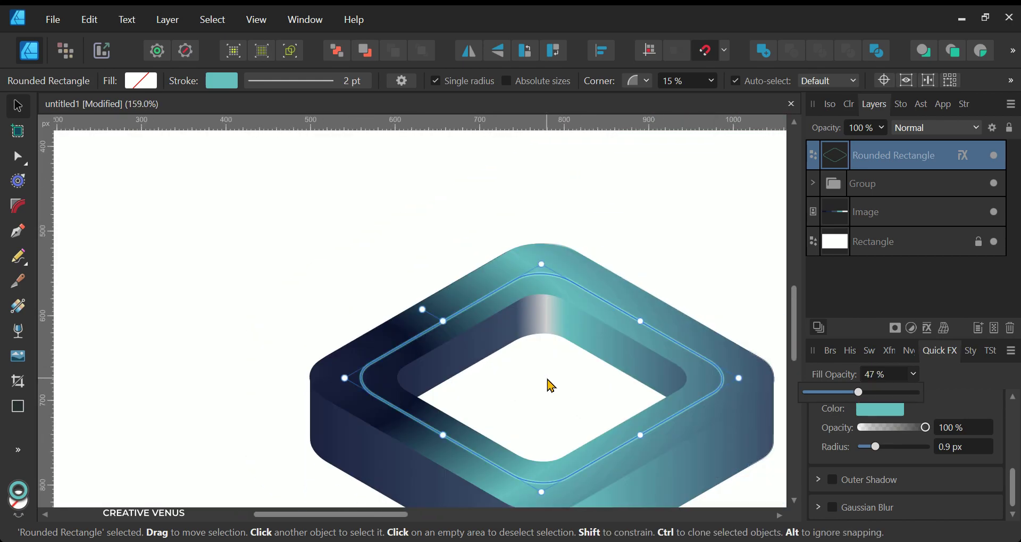
Set the rounded diamond's stroke to None and fill it with the teal Recent swatch.
click(666, 426)
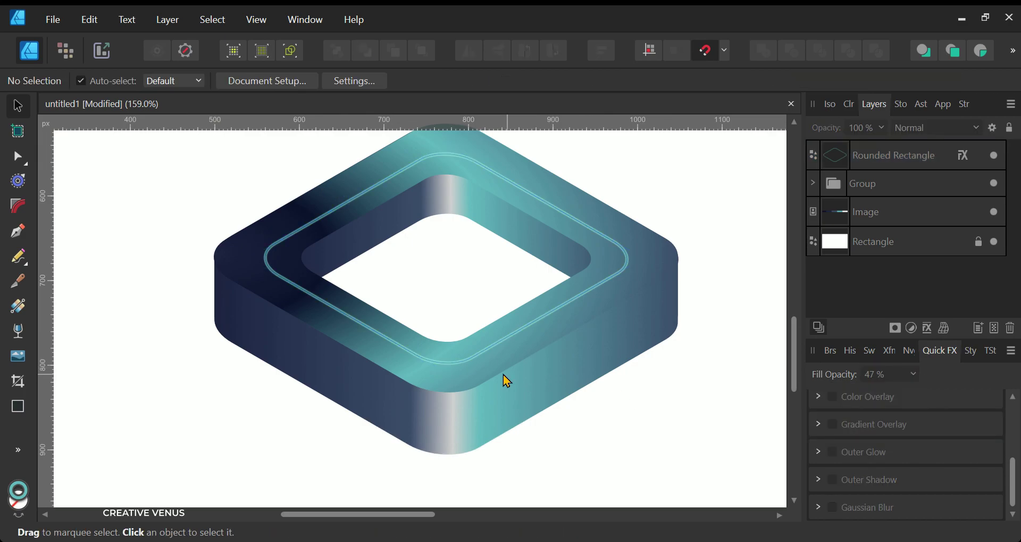
scroll(504, 379, up, 4)
click(422, 357)
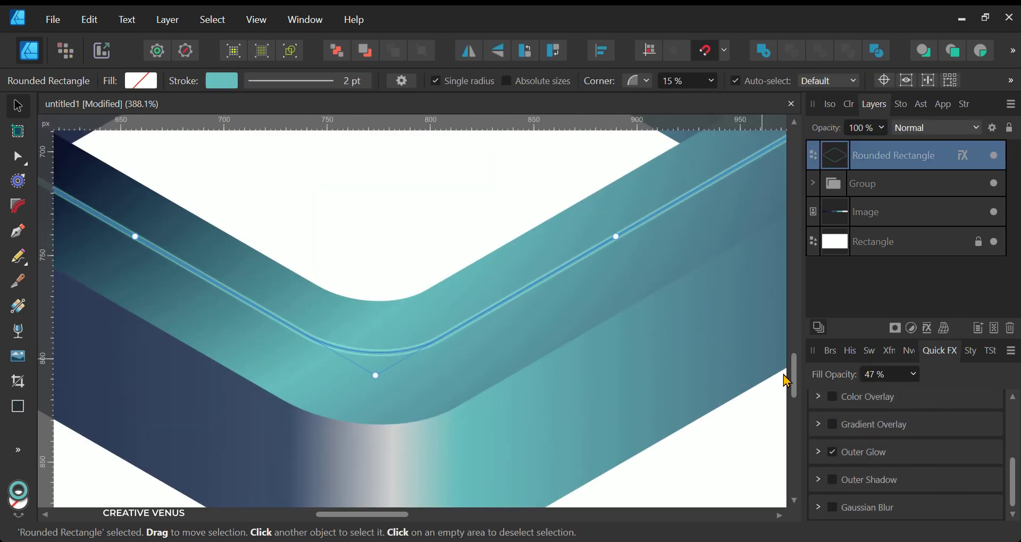
click(871, 351)
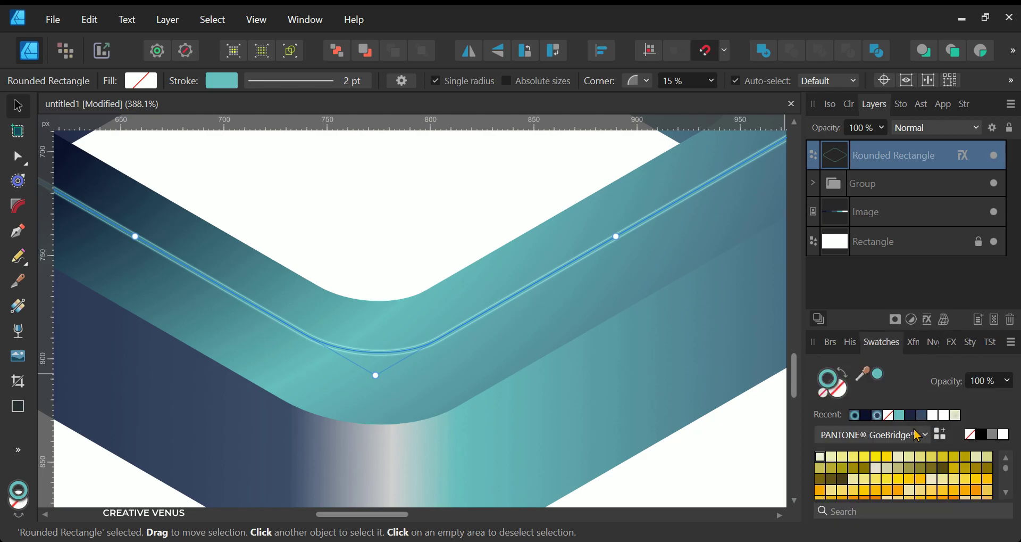
click(827, 399)
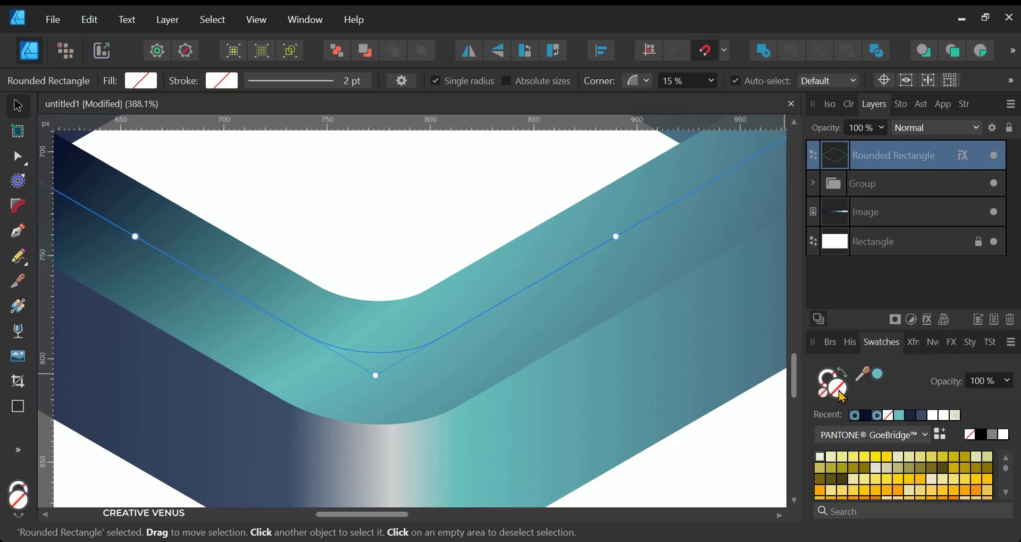
click(899, 414)
key(ctrl+0)
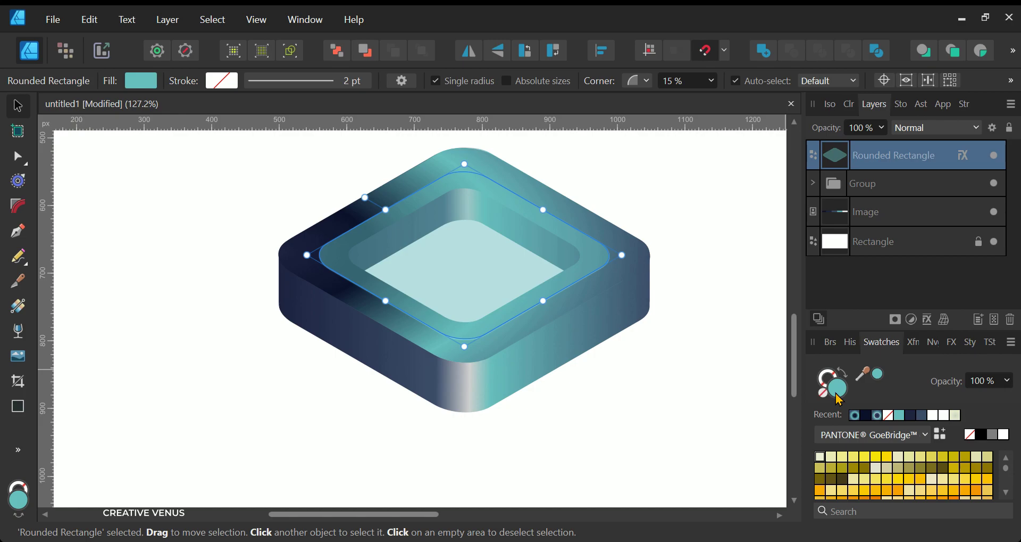
Give the teal top panel a teal stroke.
click(823, 388)
click(899, 415)
click(656, 421)
Duplicate the module group, nudge the copy down and move its layer below the original.
click(383, 368)
scroll(383, 367, down, 1)
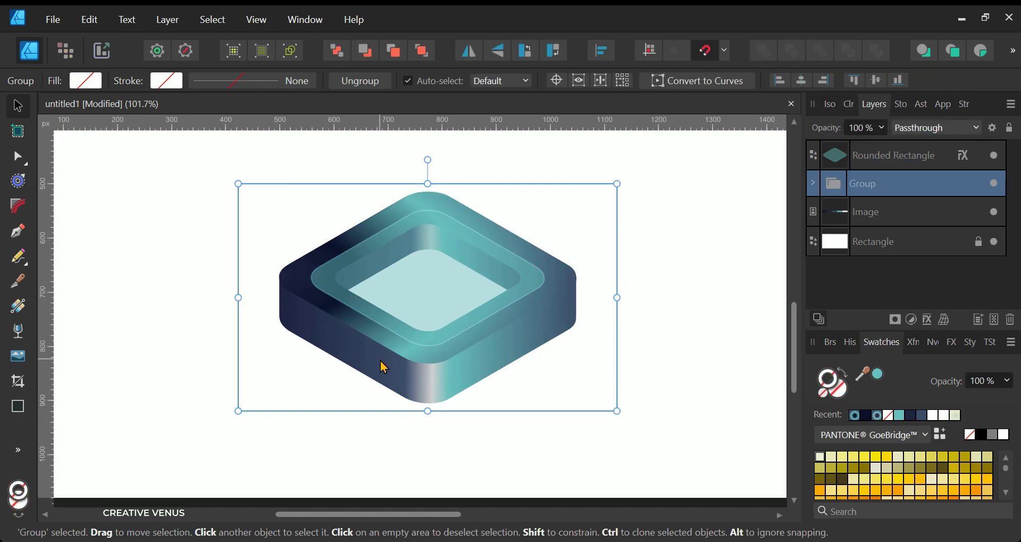
key(ctrl+j)
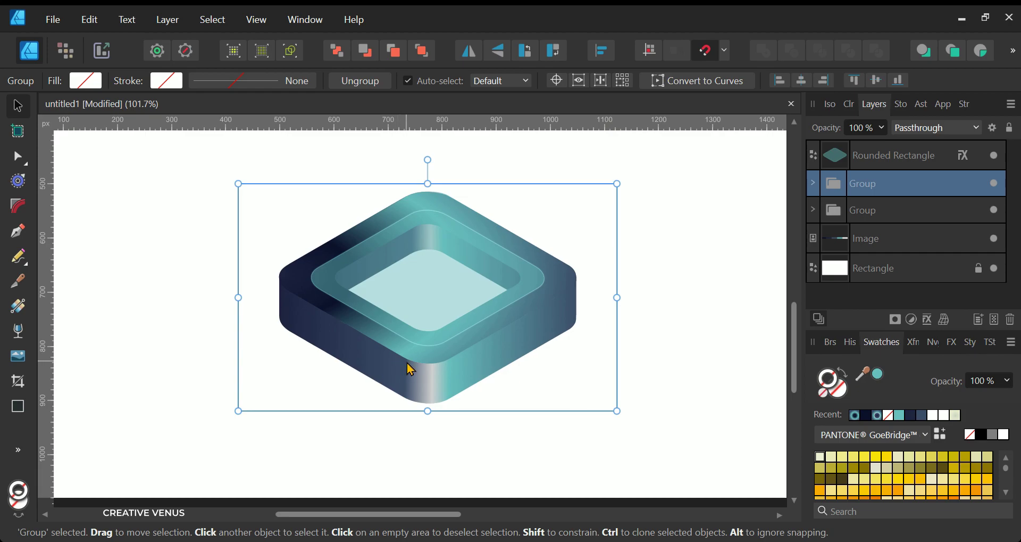
key(shift+Down)
key(shift+Down)
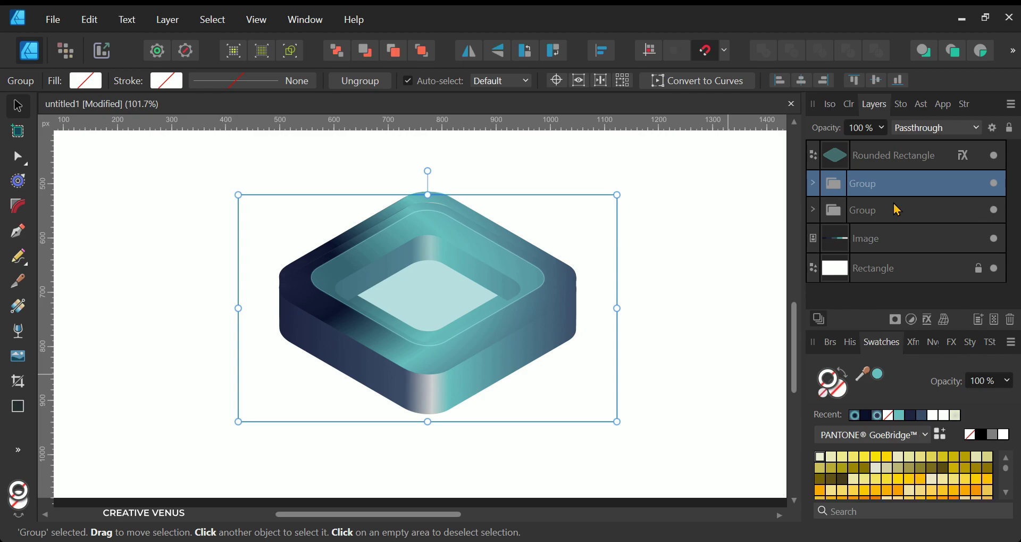
drag(876, 192, 872, 218)
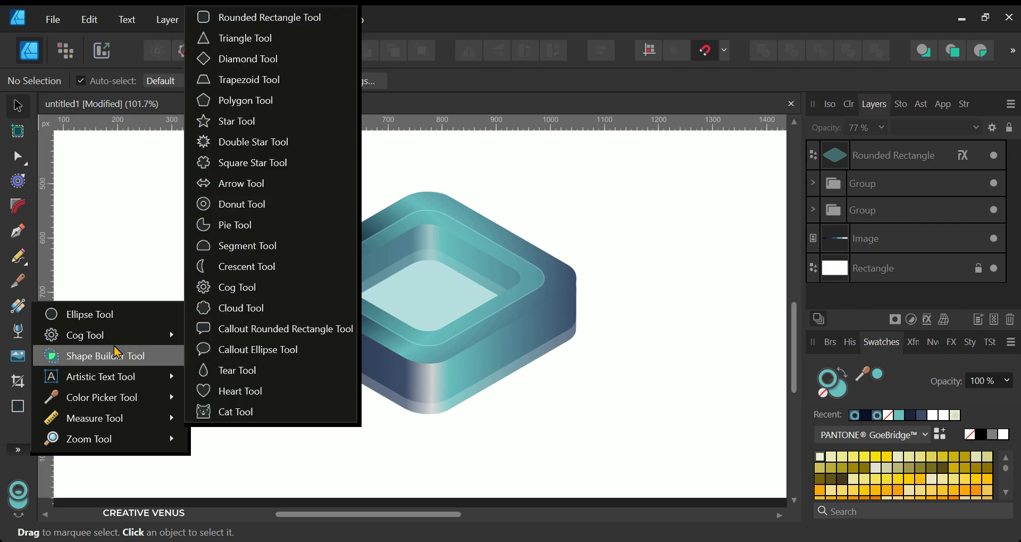
Draw a small ellipse on the box's front side using the Front isometric plane.
click(56, 314)
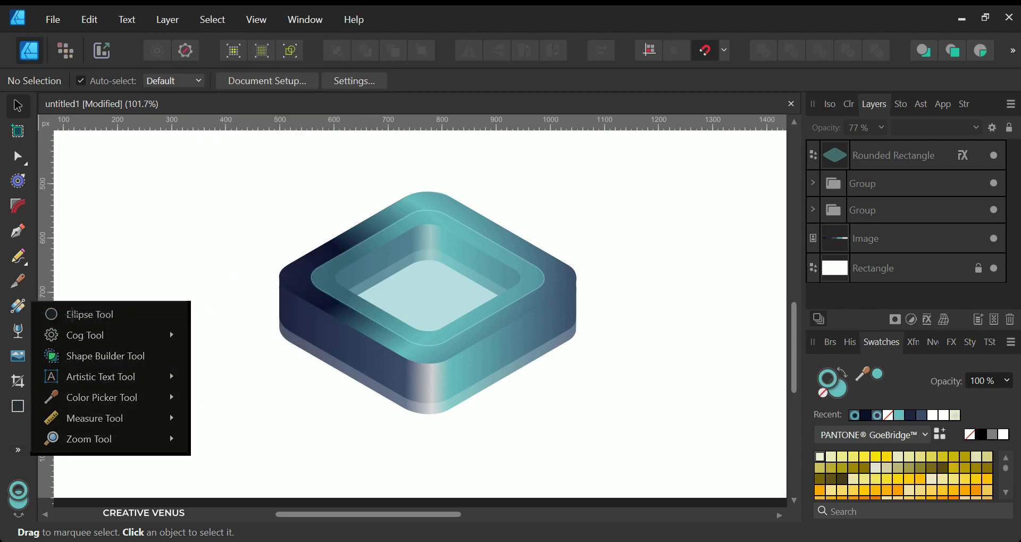
click(838, 105)
click(872, 175)
scroll(525, 347, up, 5)
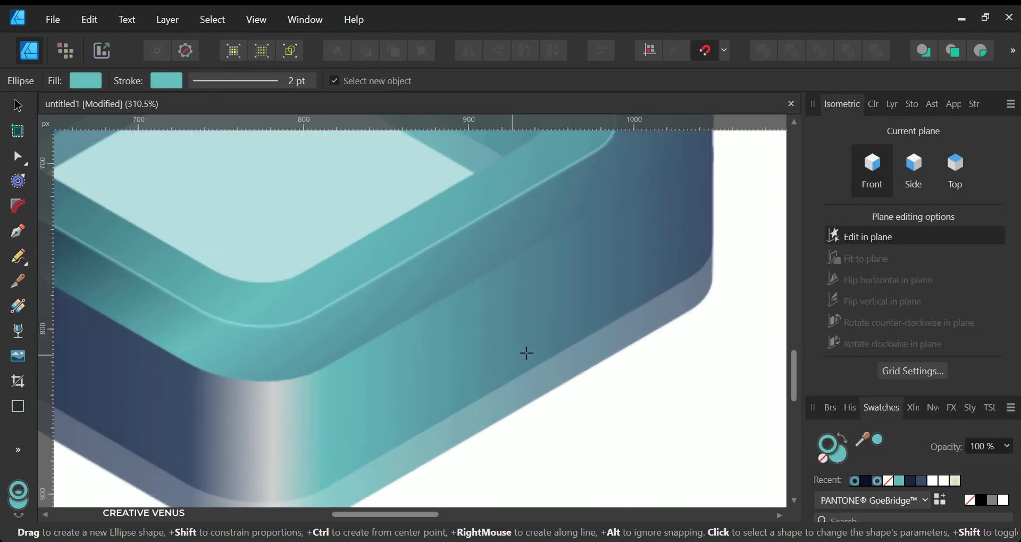
scroll(707, 260, up, 1)
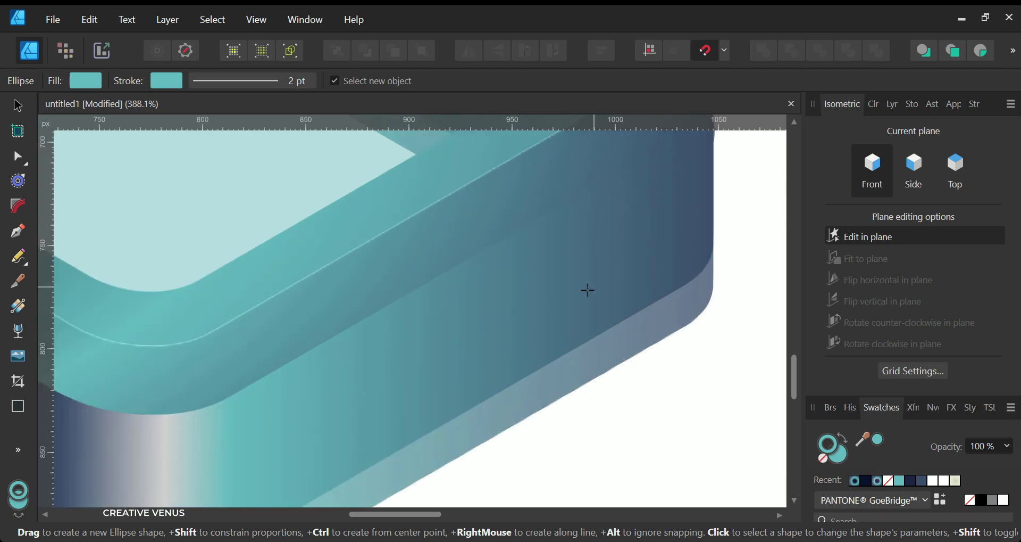
scroll(570, 233, up, 3)
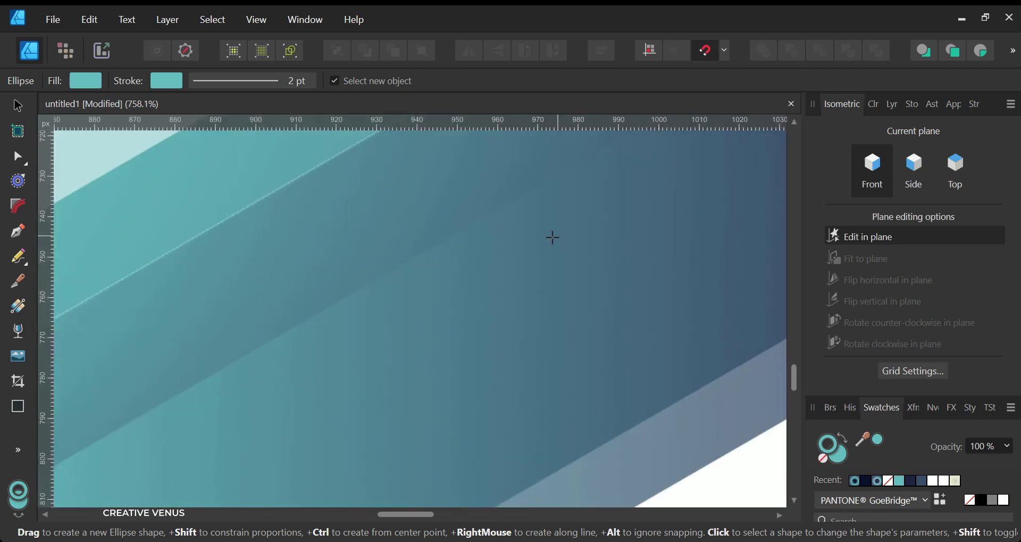
drag(512, 246, 531, 269)
Remove the ellipse's fill and set its stroke width to 1 pt.
click(837, 463)
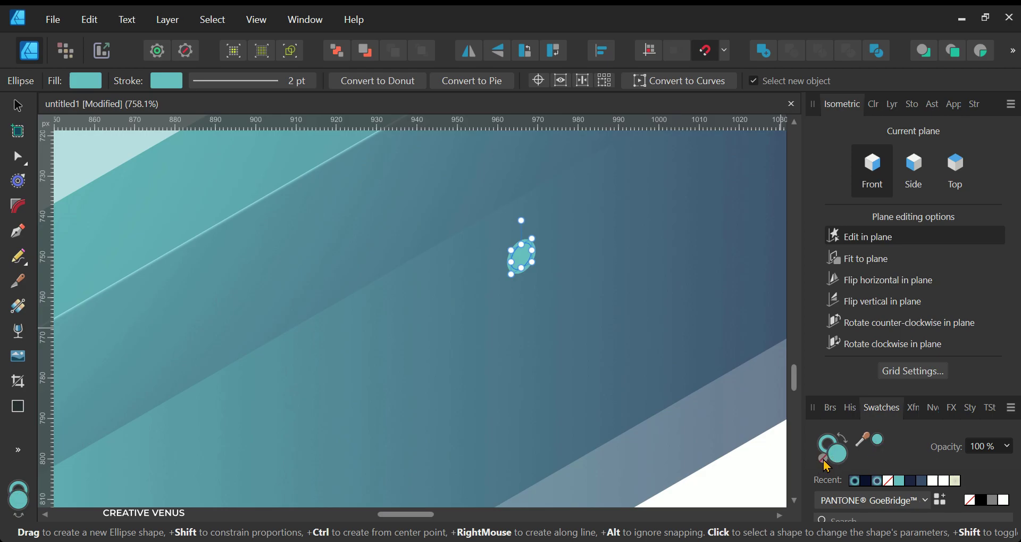
click(823, 458)
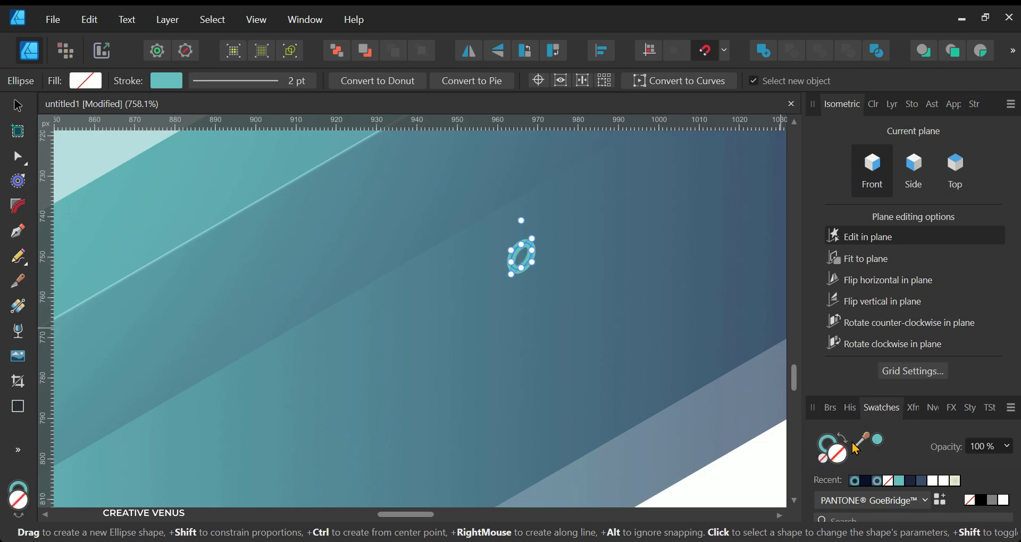
click(951, 408)
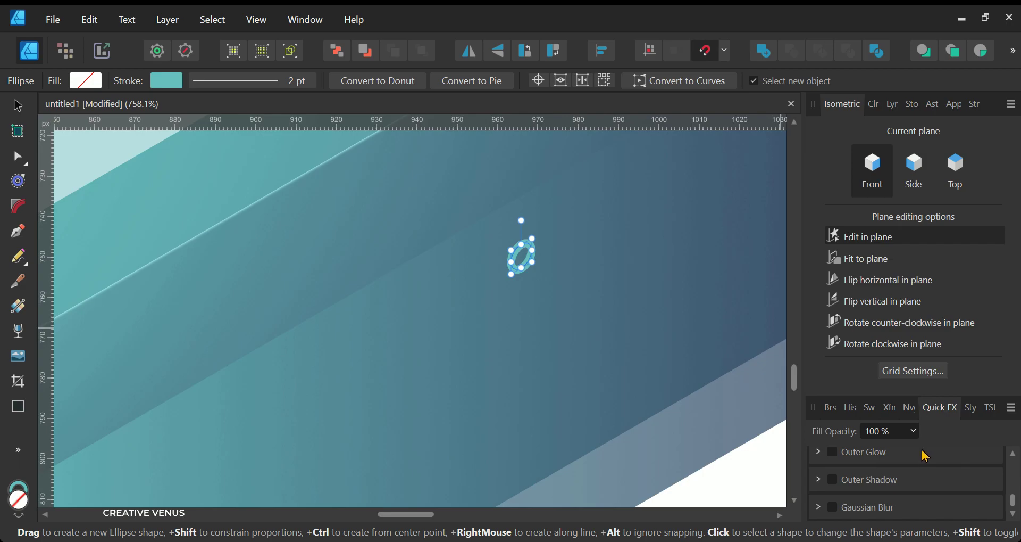
scroll(918, 479, up, 5)
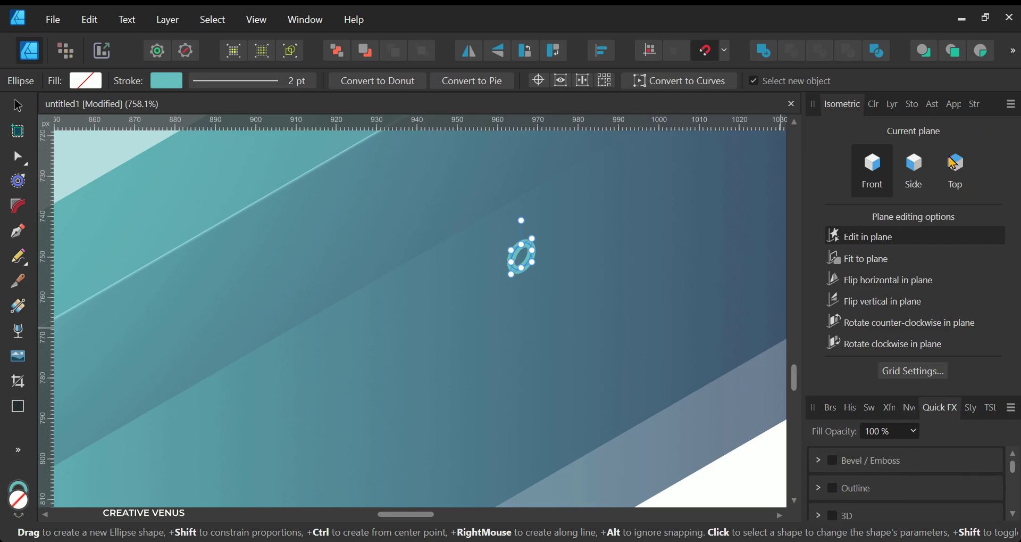
click(976, 103)
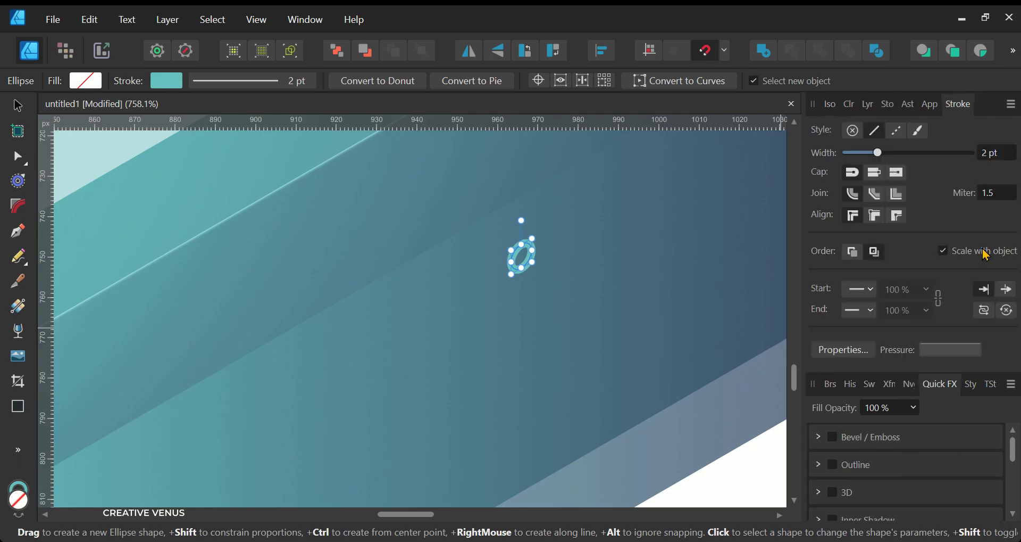
click(1000, 158)
text(1)
key(Return)
Remove the ellipse's outline, fill it with the recent teal swatch, and deselect it.
click(24, 105)
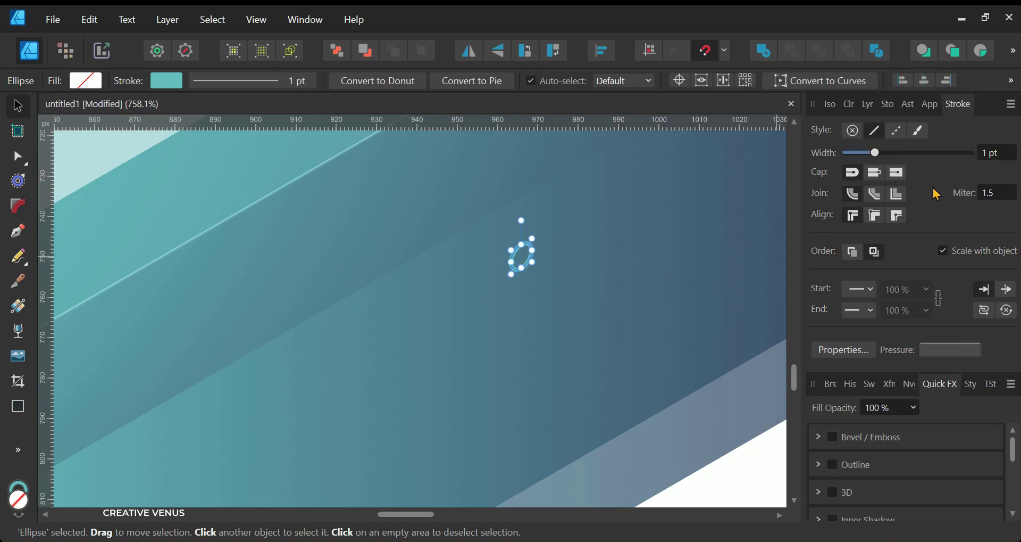
click(870, 385)
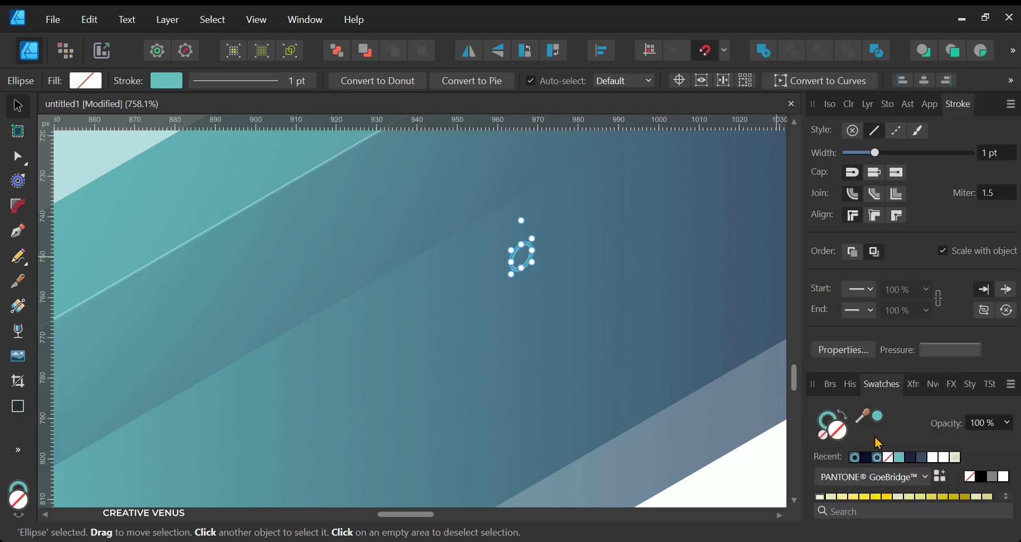
click(825, 435)
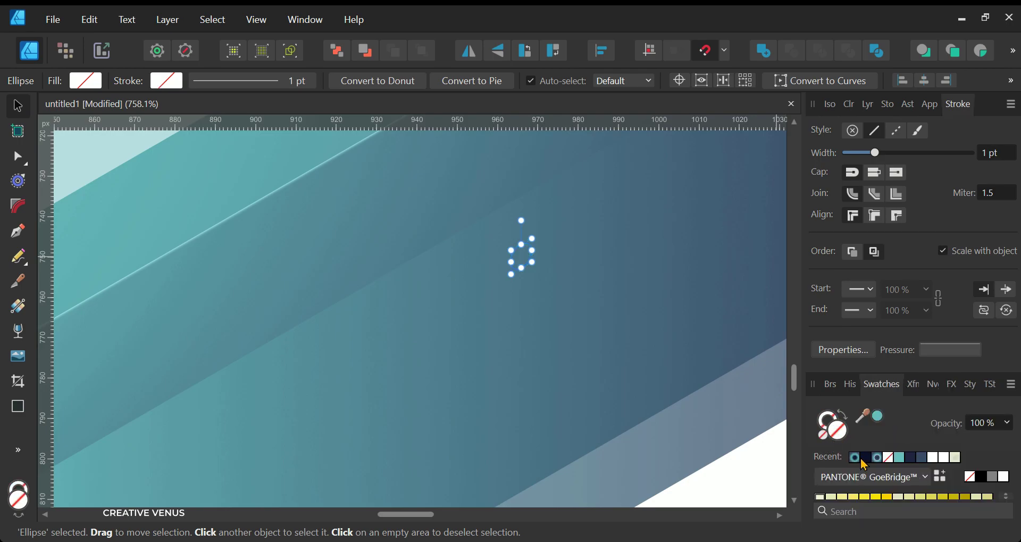
click(900, 457)
scroll(599, 341, down, 3)
click(741, 293)
Clone the teal dot up-right and repeat it with Ctrl+J into a row of dots.
scroll(616, 294, up, 2)
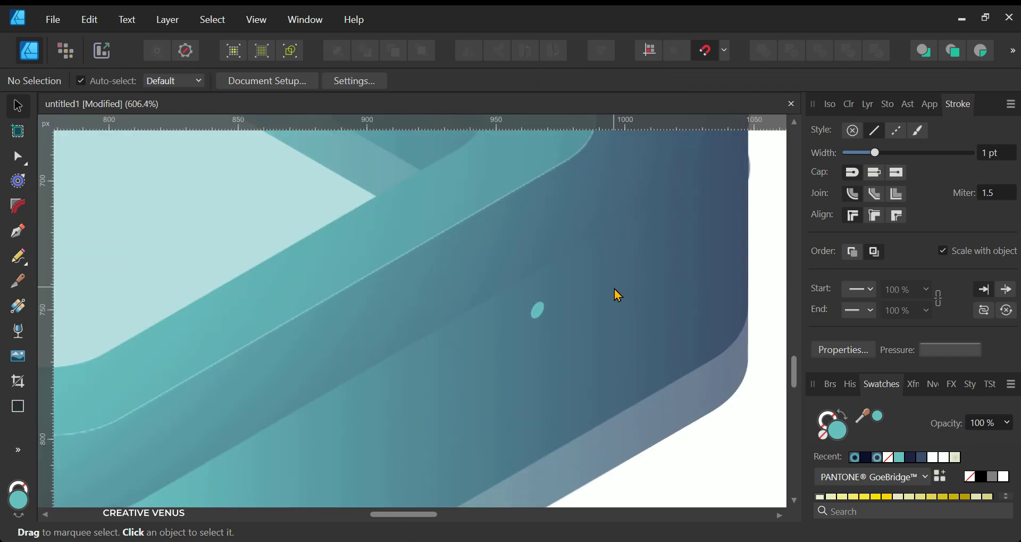
scroll(615, 294, up, 2)
scroll(497, 325, up, 1)
click(496, 350)
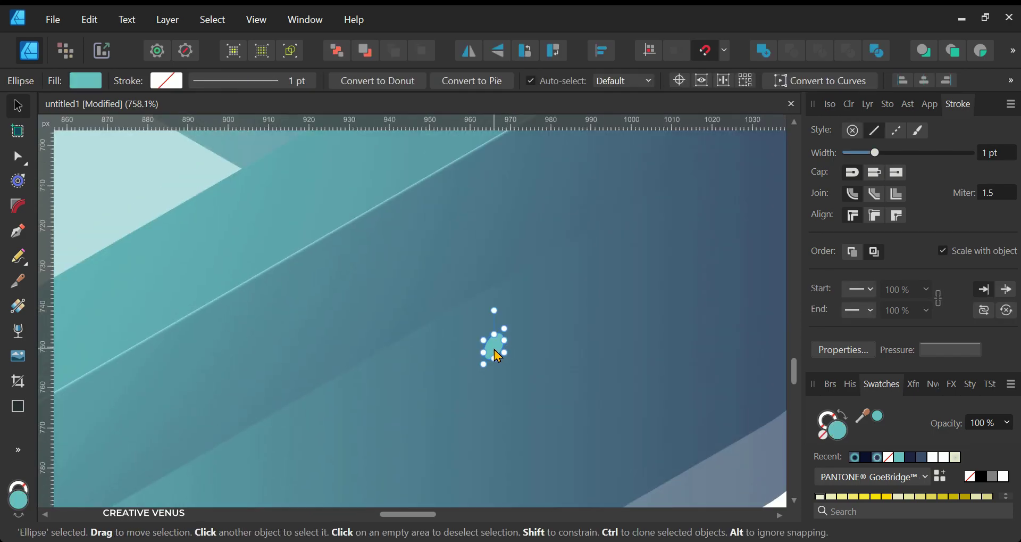
drag(497, 348, 527, 336)
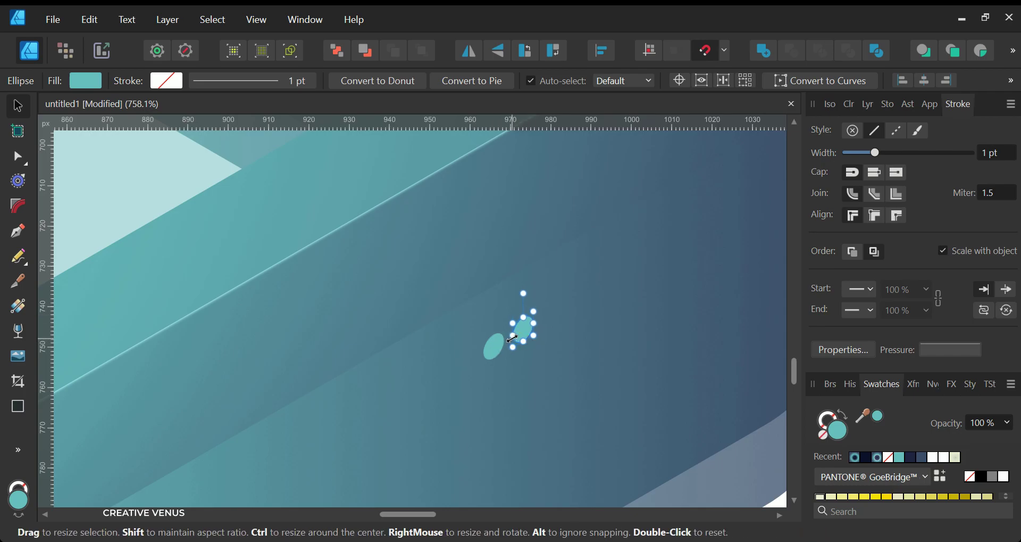
key(ctrl+j)
key(ctrl+j)
key(ctrl+j)
key(ctrl+j)
key(ctrl+j)
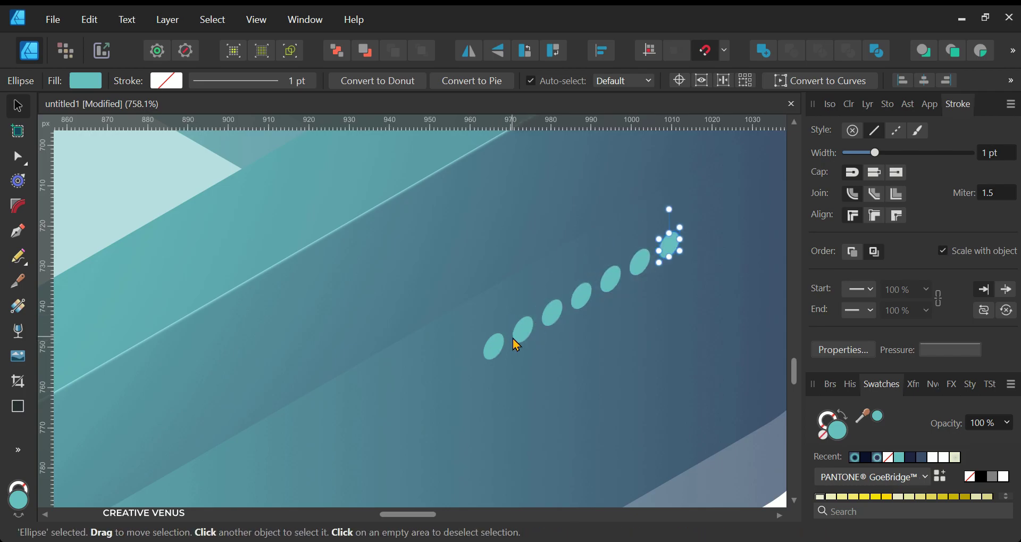
key(ctrl+j)
scroll(589, 319, down, 5)
Copy the grouped dot pattern across onto the box's other side face.
click(589, 328)
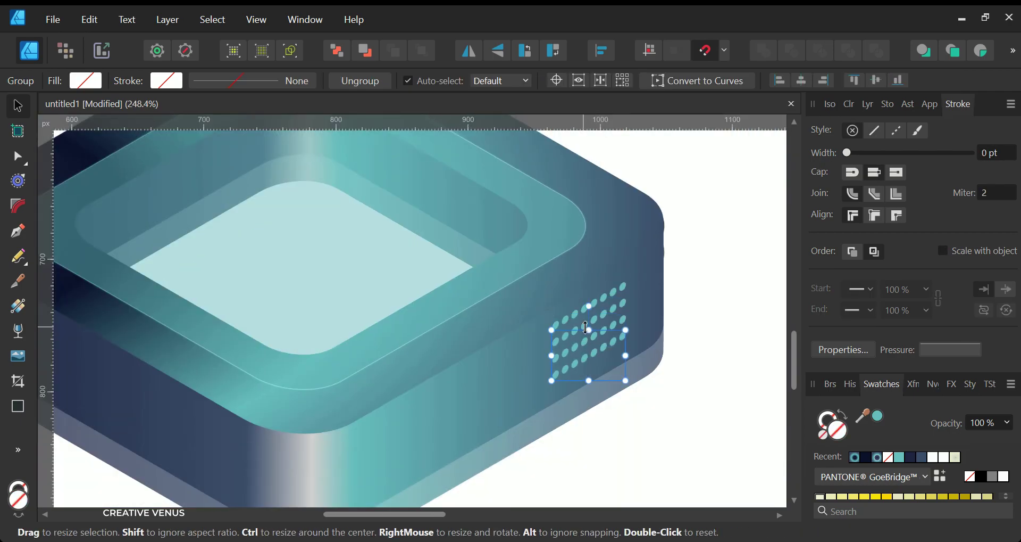
click(717, 445)
scroll(681, 335, down, 3)
click(643, 340)
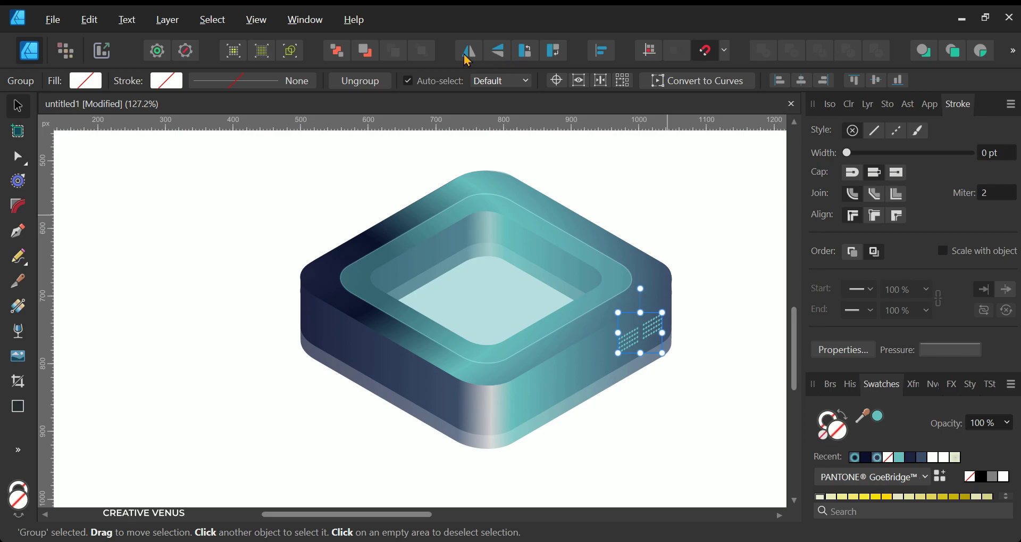
drag(656, 349, 343, 349)
Select all the box artwork and make its strokes scale with the object.
drag(214, 471, 745, 149)
click(992, 257)
click(760, 269)
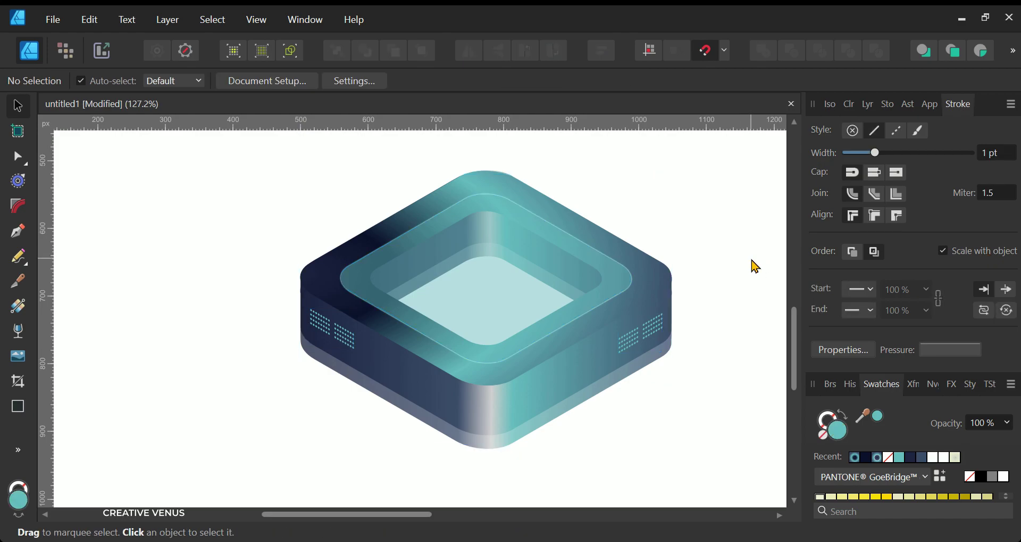
scroll(523, 345, up, 5)
click(330, 326)
Shift the front dot grid left, then give the inner glass ring a 3D bevel with 6 px radius.
drag(330, 325, 230, 328)
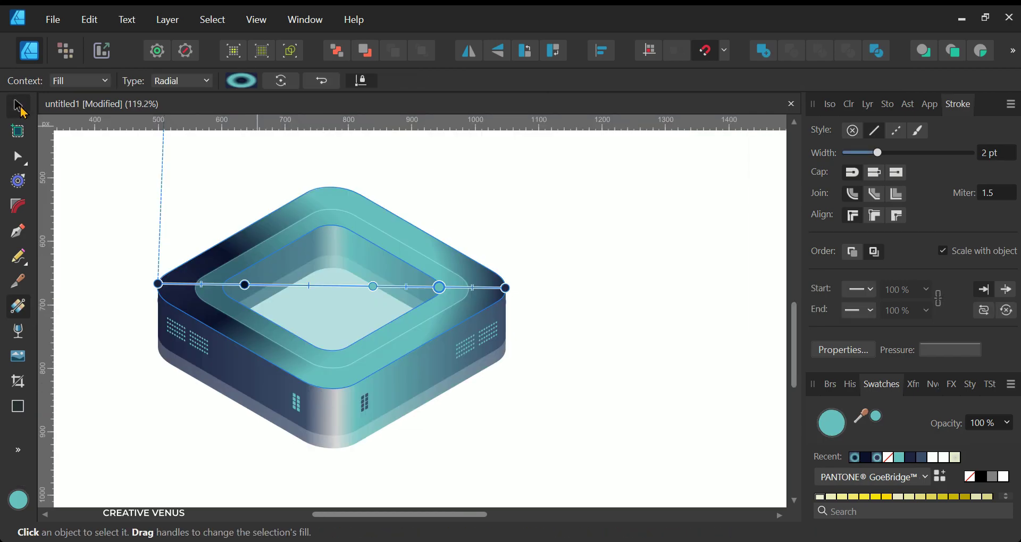
click(16, 105)
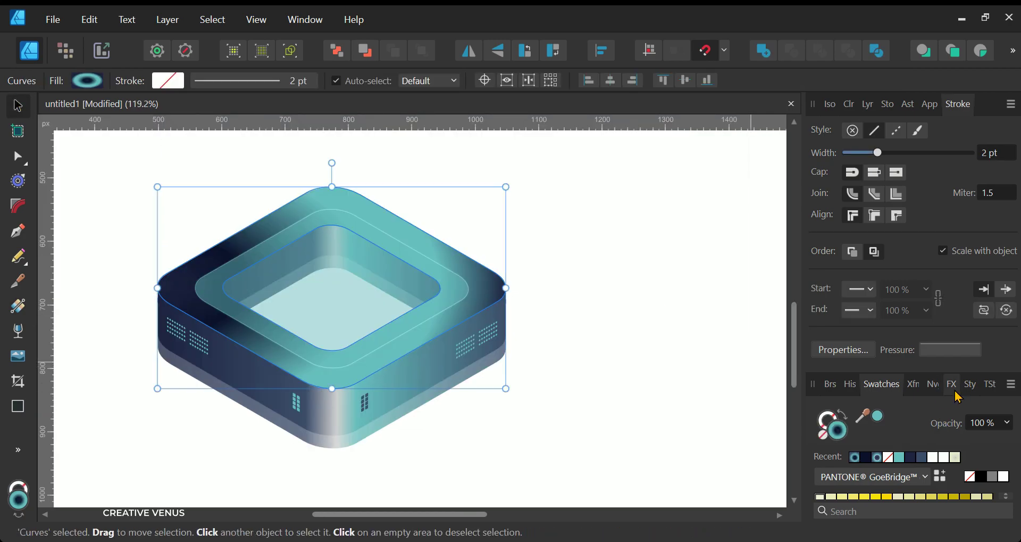
click(952, 385)
click(833, 492)
scroll(940, 477, down, 3)
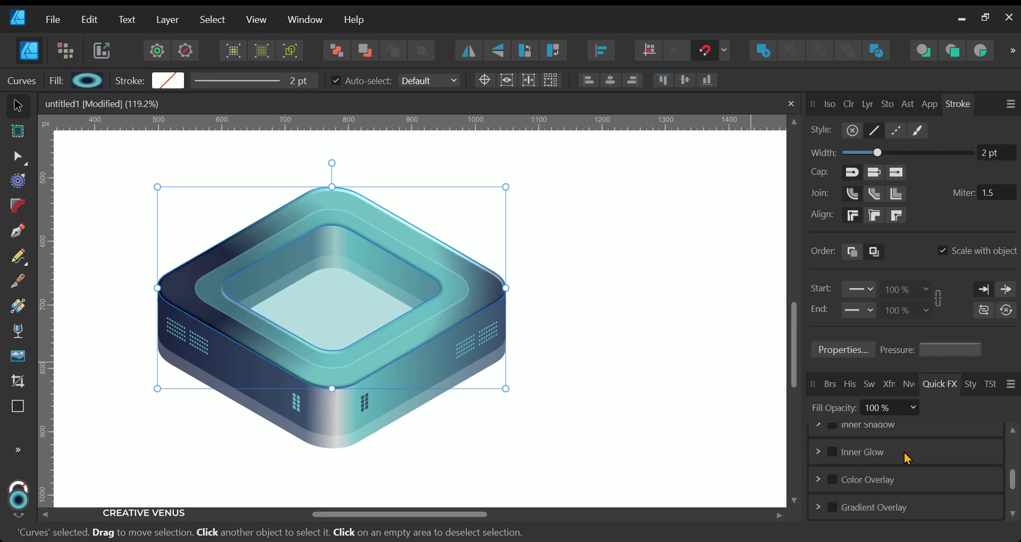
scroll(915, 458, up, 2)
scroll(945, 469, up, 1)
scroll(943, 433, up, 2)
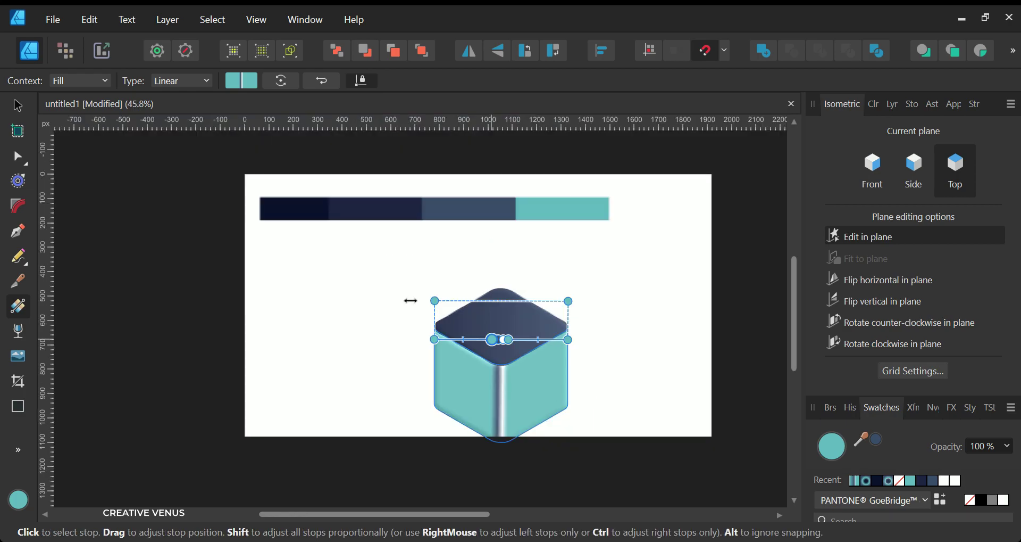
Select both parts of the teal cube, nudge them up-left, and group them.
key(v)
click(82, 149)
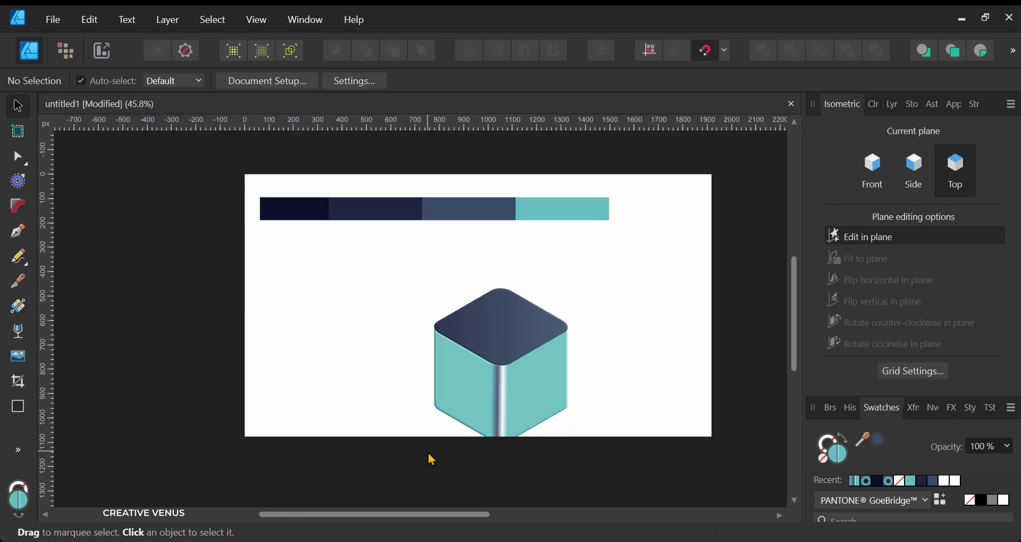
drag(410, 454, 658, 262)
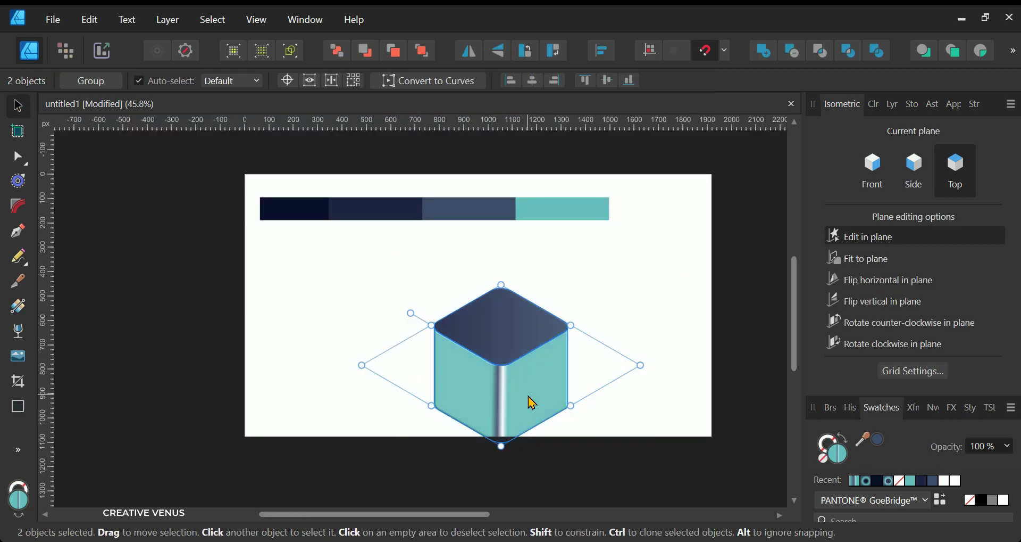
drag(531, 403, 509, 375)
key(ctrl+g)
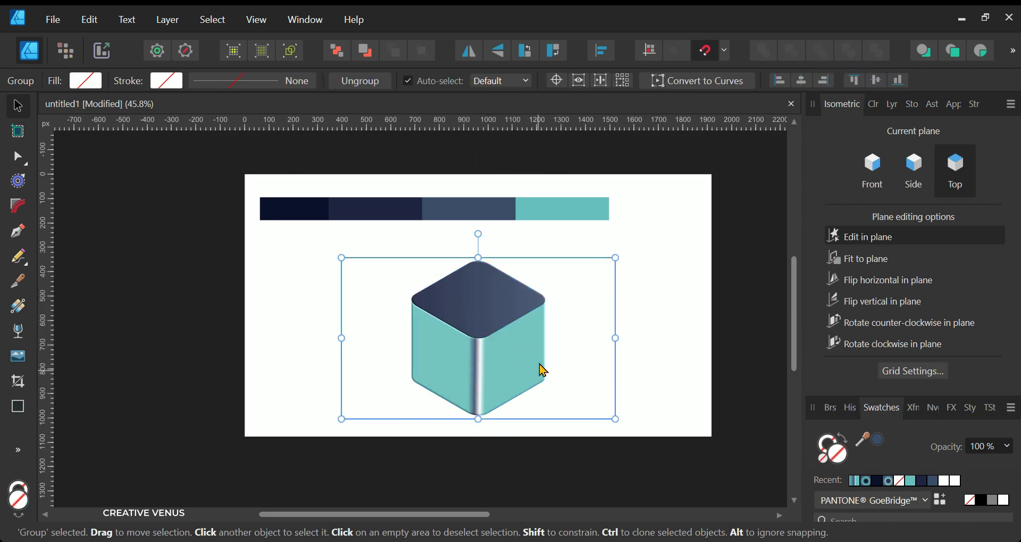
Paste a dark rounded rectangle onto the cube and fade it to 19% opacity.
scroll(532, 382, up, 1)
scroll(533, 382, up, 3)
key(ctrl+v)
click(1009, 447)
drag(1011, 462, 921, 473)
click(658, 414)
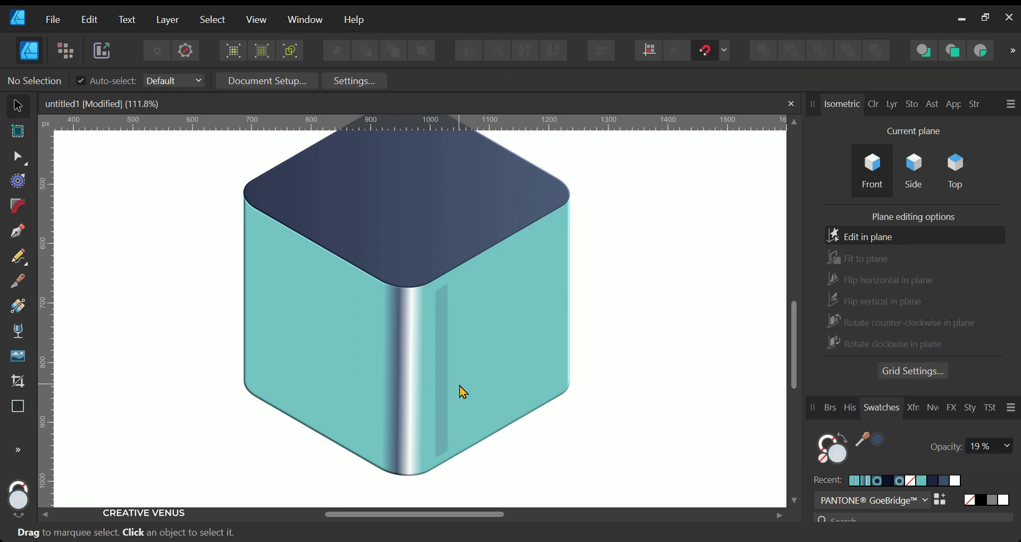
Clone the faint stripe to the right and repeat it into a row of vertical ribs.
click(444, 399)
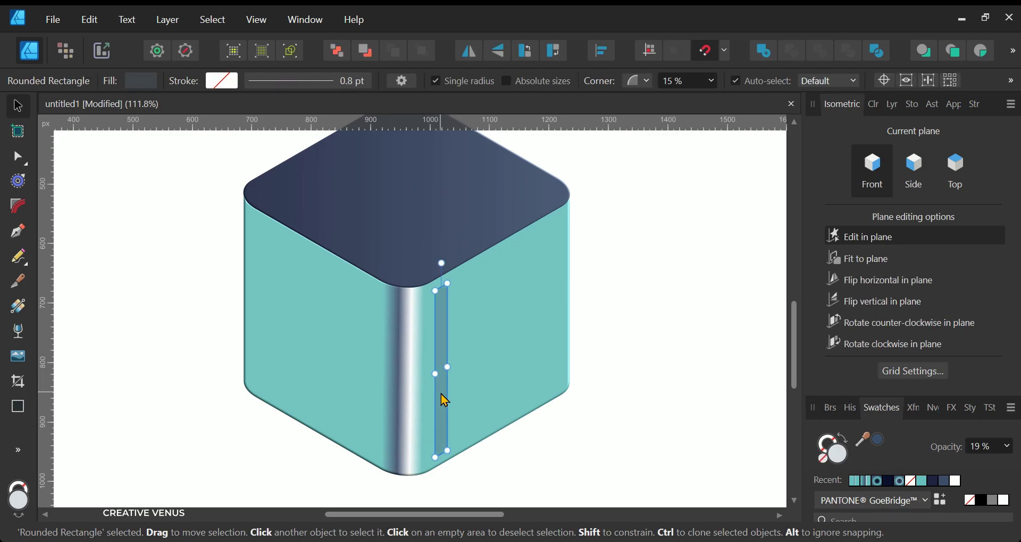
drag(445, 399, 464, 399)
scroll(464, 399, up, 3)
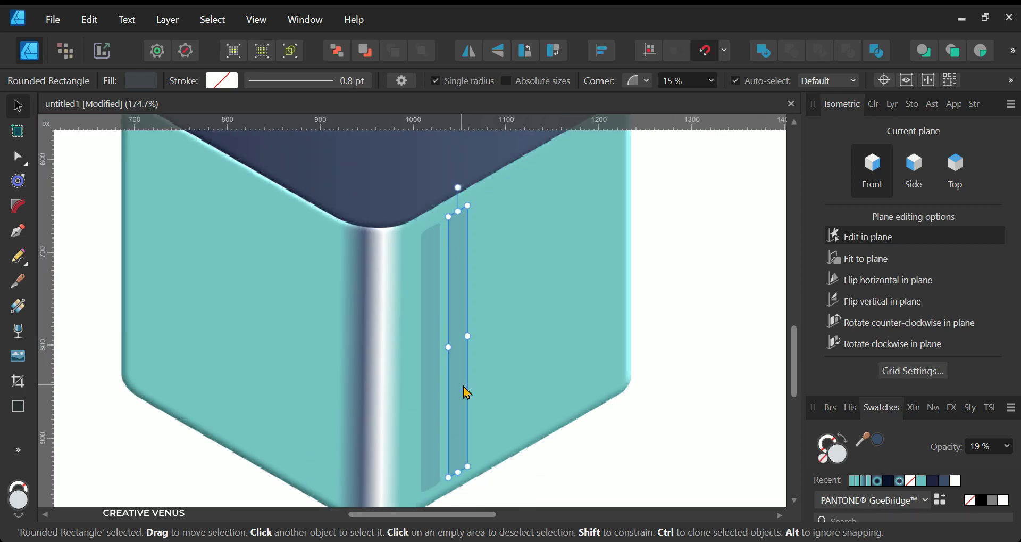
key(ctrl+j)
key(ctrl+j)
key(ctrl+j)
key(ctrl+j)
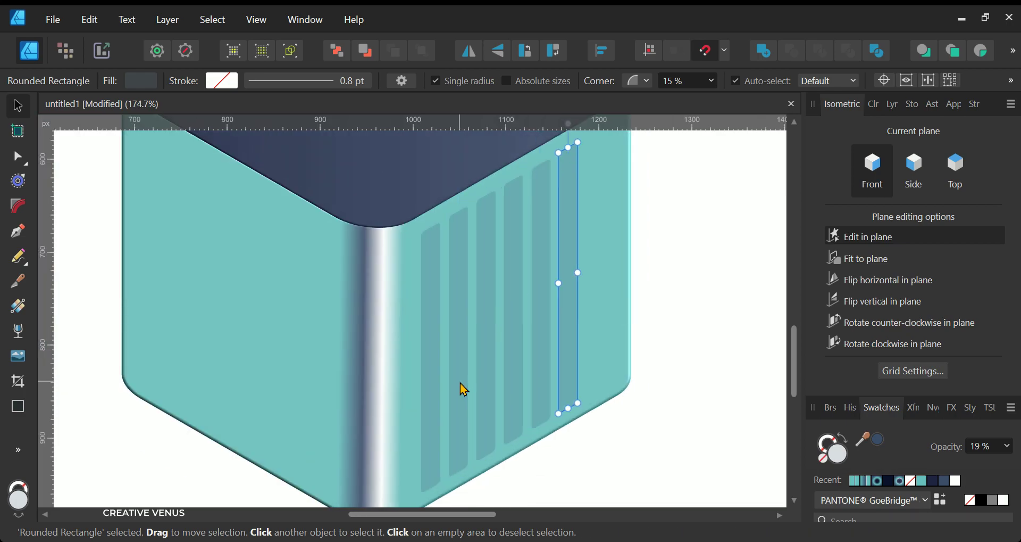
key(ctrl+j)
click(658, 388)
key(ctrl+0)
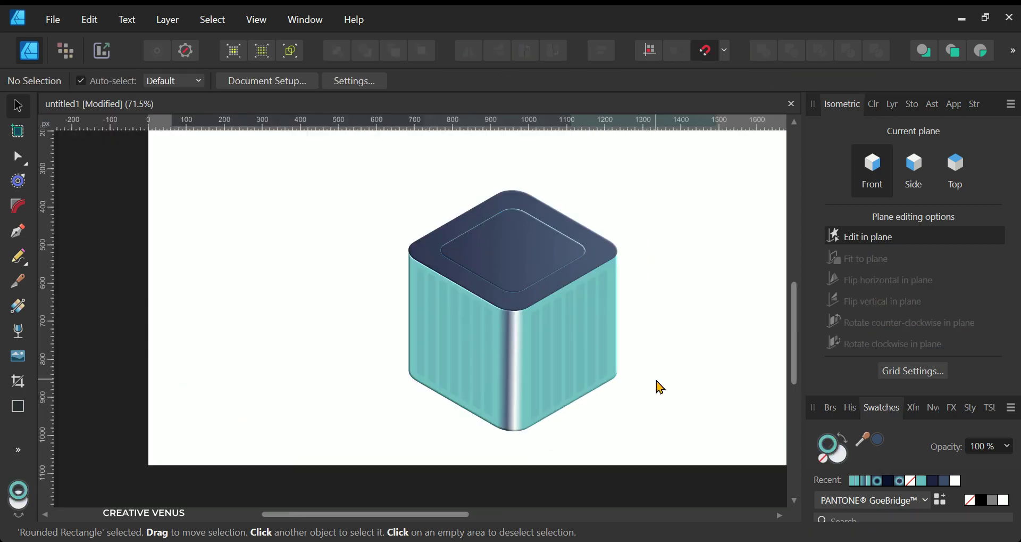
Set the top inner panel's stroke width to 3 pt.
click(573, 267)
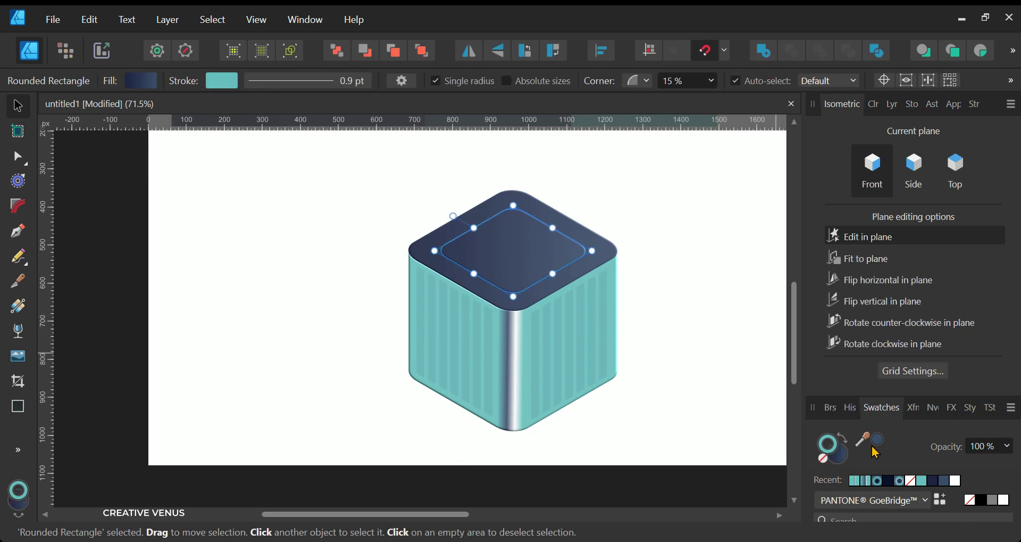
click(954, 105)
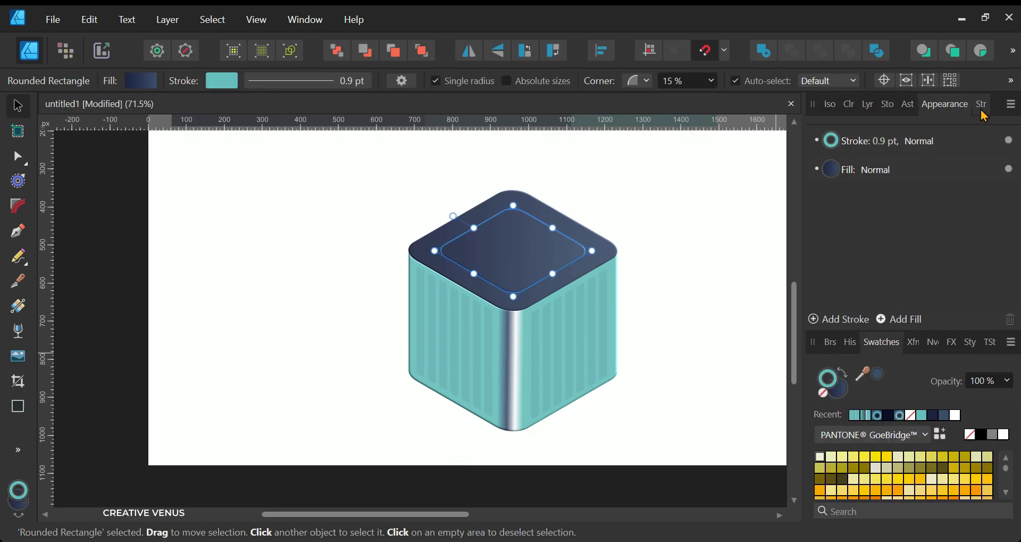
click(976, 104)
click(997, 153)
text(2)
key(Return)
click(997, 153)
text(3)
key(Return)
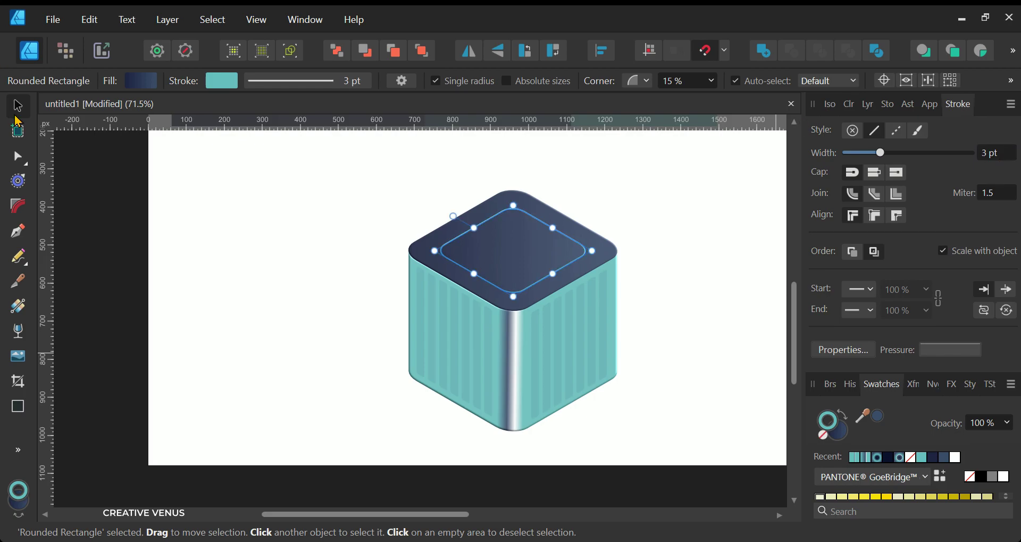
click(227, 297)
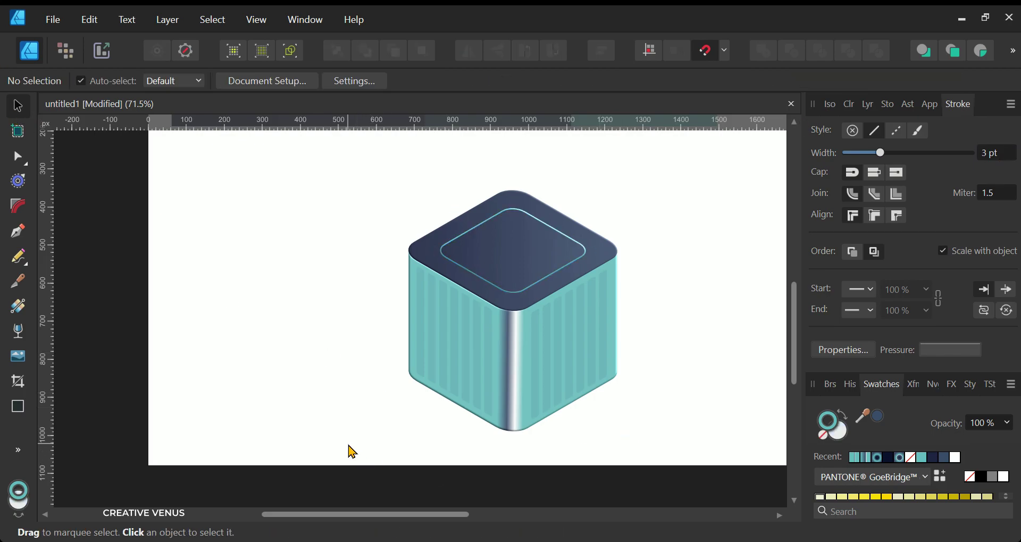
click(556, 280)
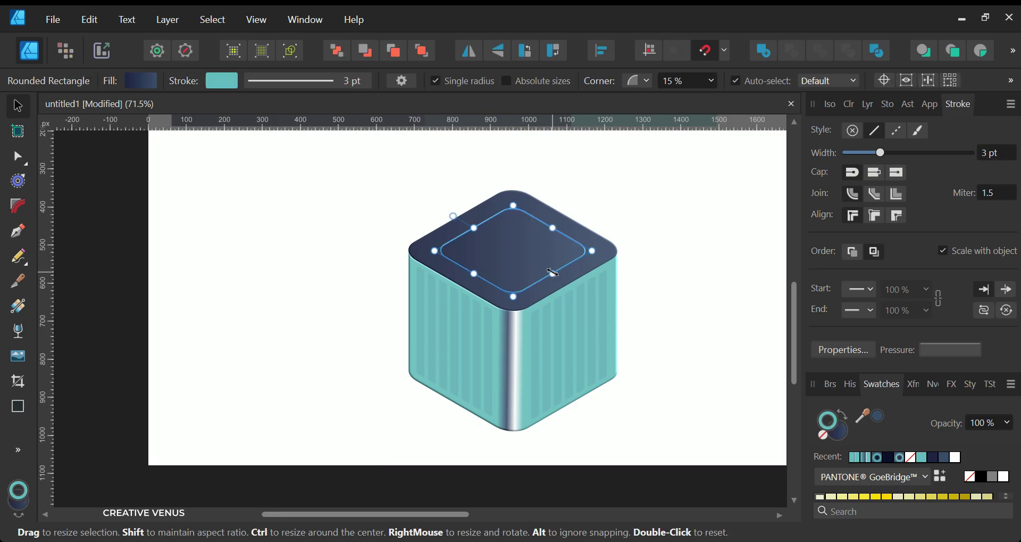
Narrow the top inner panel, centre the cube group, and stack a base-module copy above it.
mouse_move(585, 250)
mouse_down()
mouse_move(566, 251)
mouse_move(557, 279)
mouse_up()
click(711, 324)
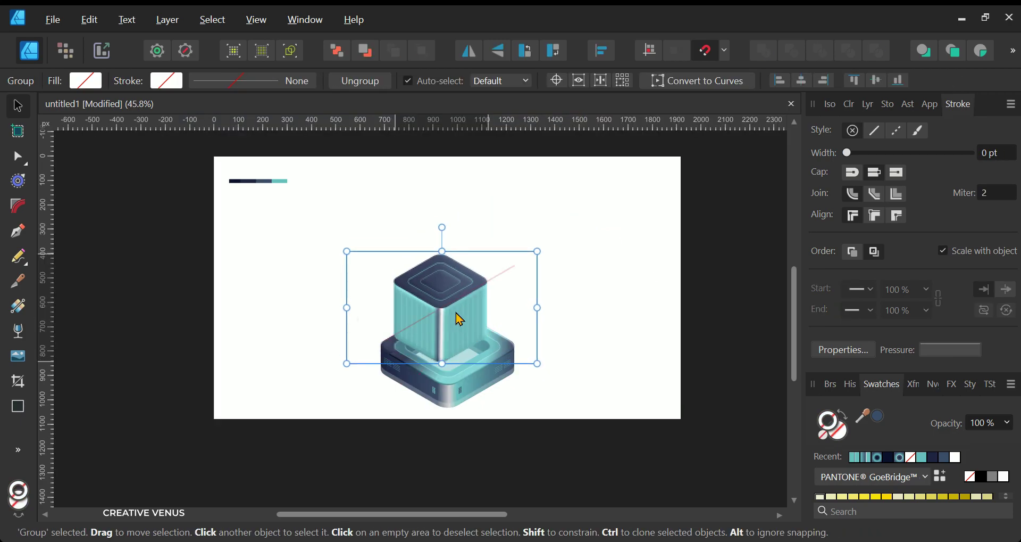
drag(456, 319, 459, 318)
click(470, 407)
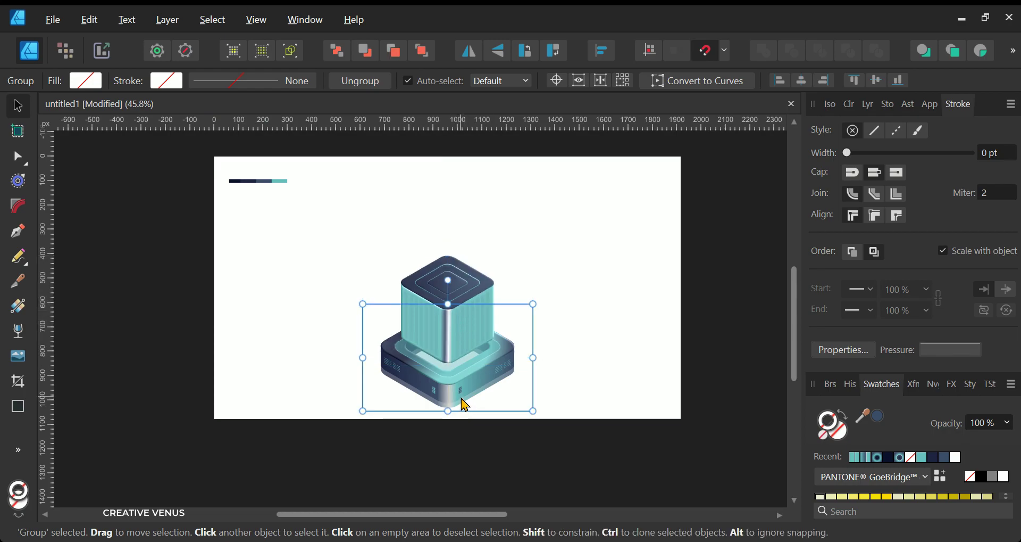
drag(461, 403, 470, 298)
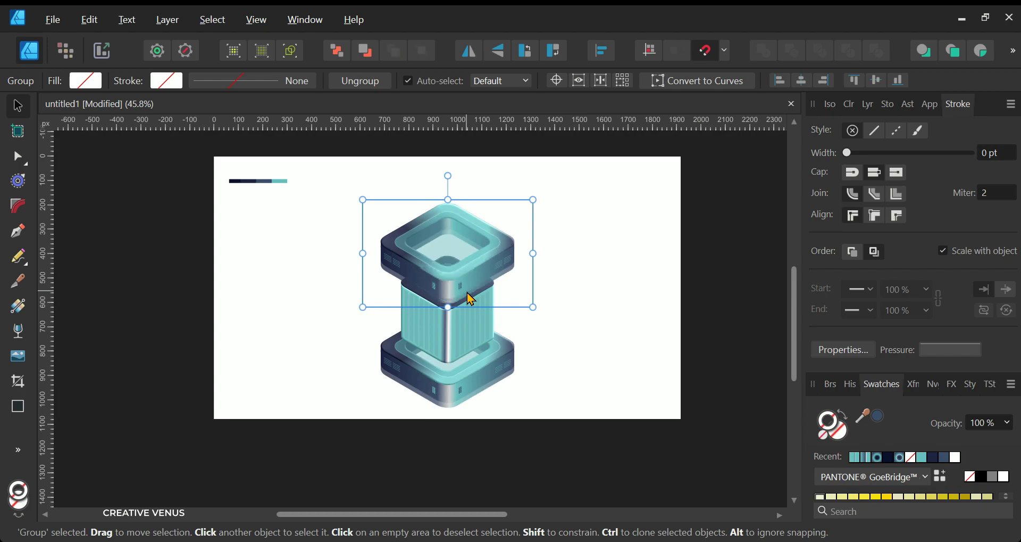